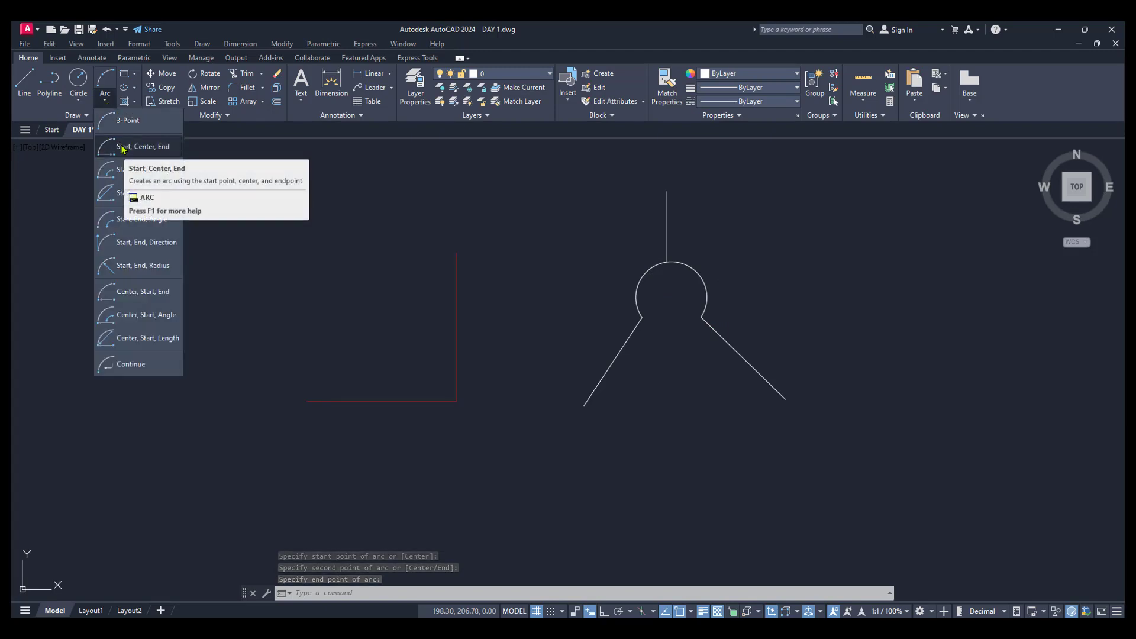
# Step: Draw a Start, Center, End arc from the vertical red line's upper end, centred on the red corner, to the horizontal line's left end
pyautogui.click(123, 148)
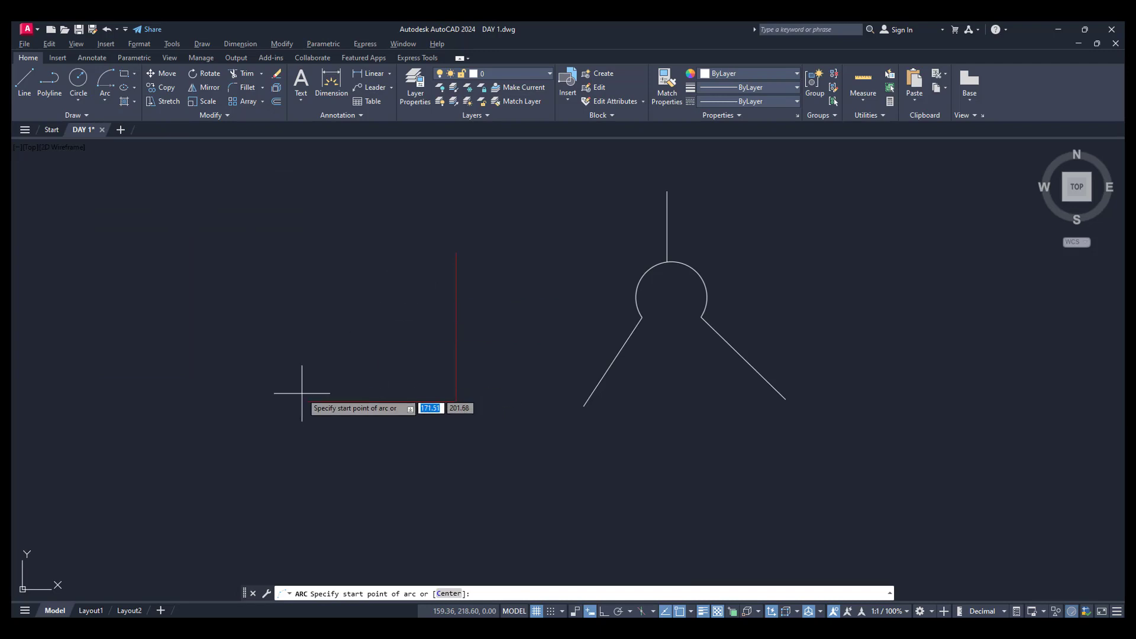
pyautogui.click(456, 253)
pyautogui.write('c')
pyautogui.press('Return')
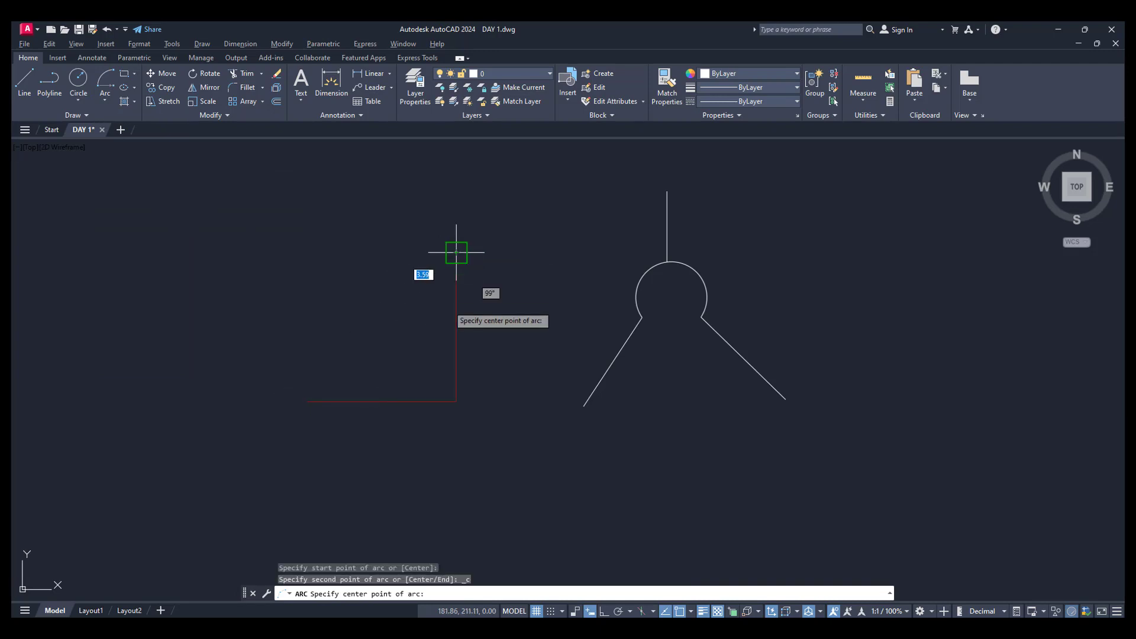
pyautogui.click(457, 401)
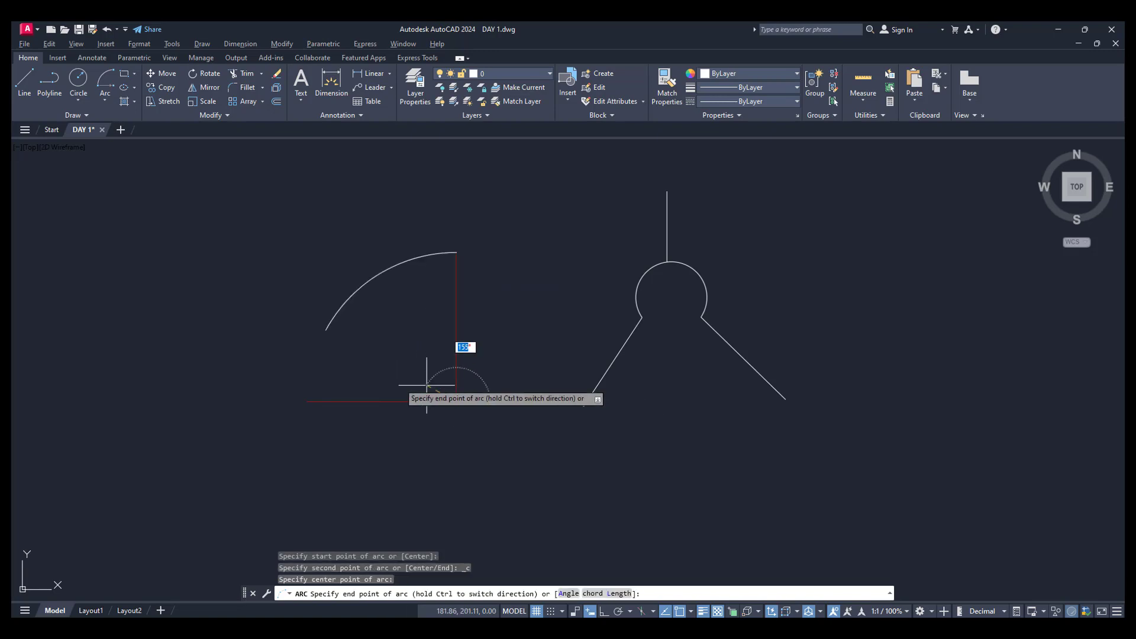
pyautogui.click(307, 402)
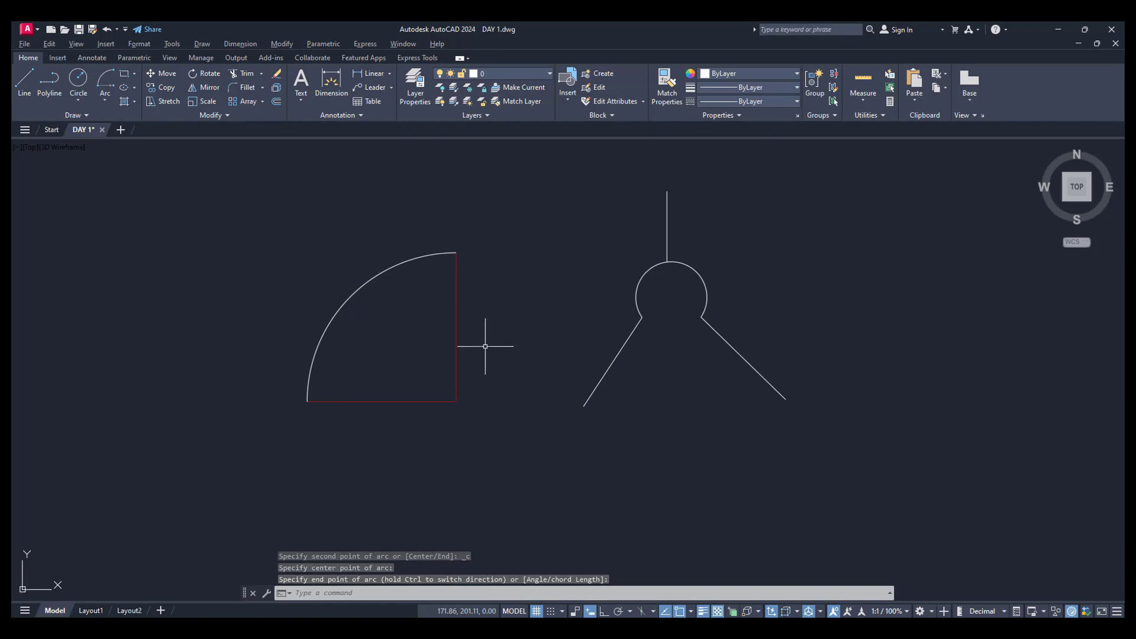
# Step: Erase the arc and draw a Start, Center, Angle arc from the vertical red line's upper end, centred on the corner, with a 90° included angle
pyautogui.click(369, 281)
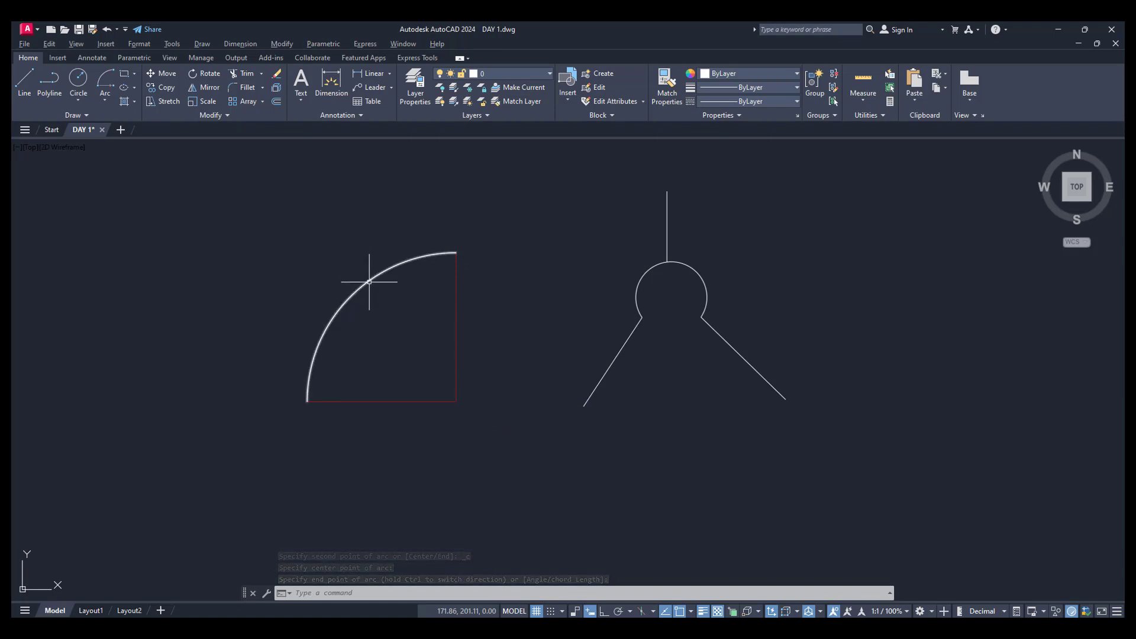
pyautogui.press('Delete')
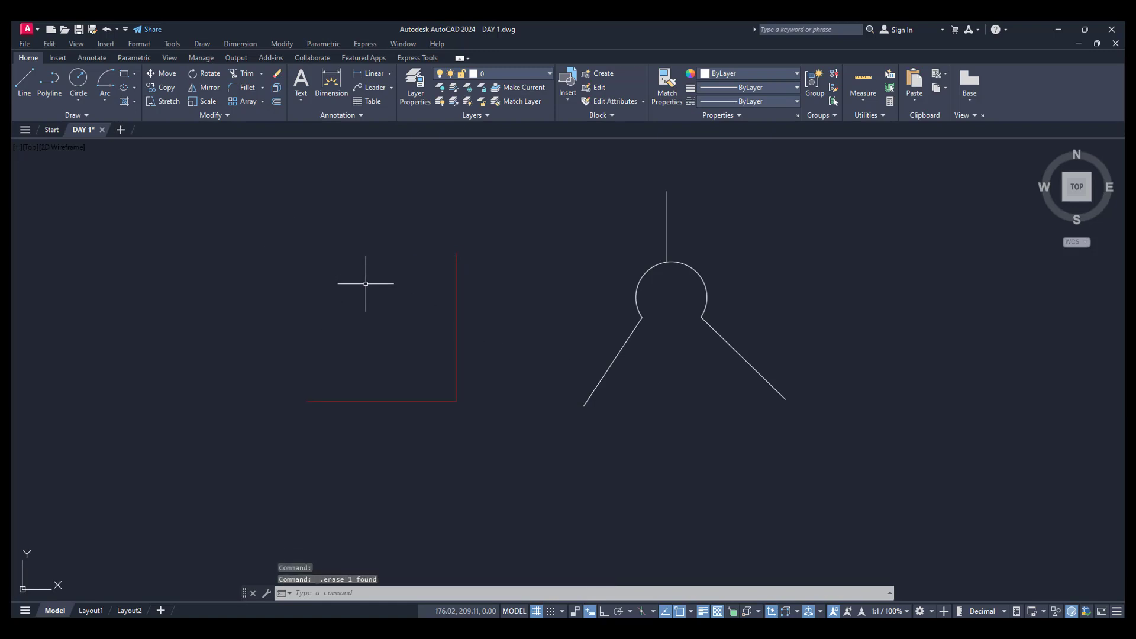
pyautogui.click(105, 101)
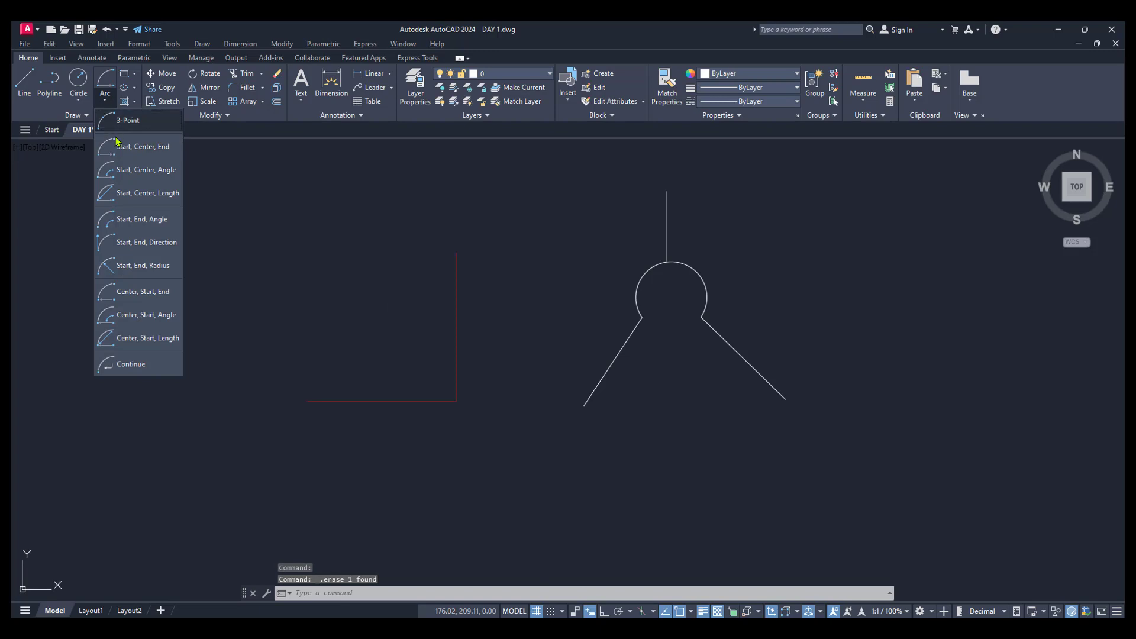
pyautogui.click(124, 171)
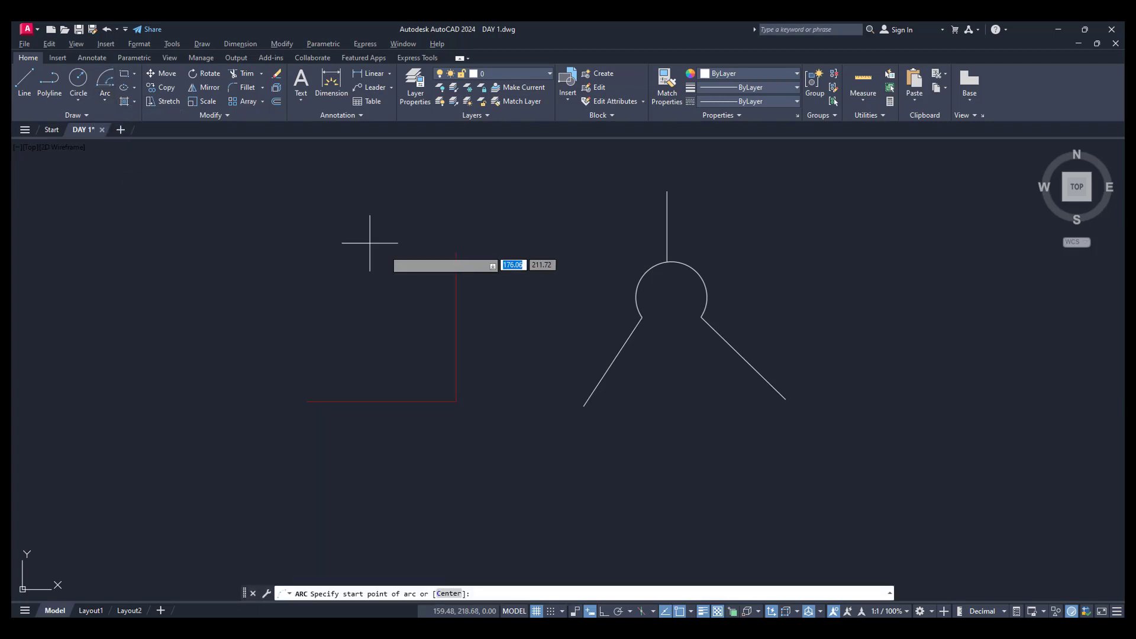
pyautogui.click(456, 253)
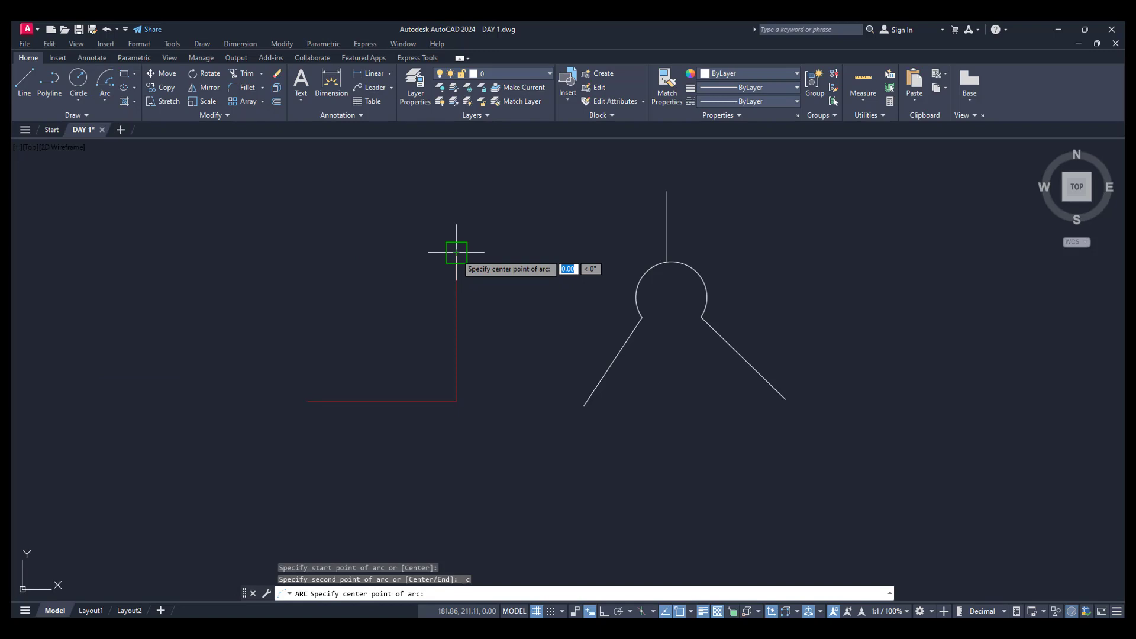
pyautogui.click(456, 402)
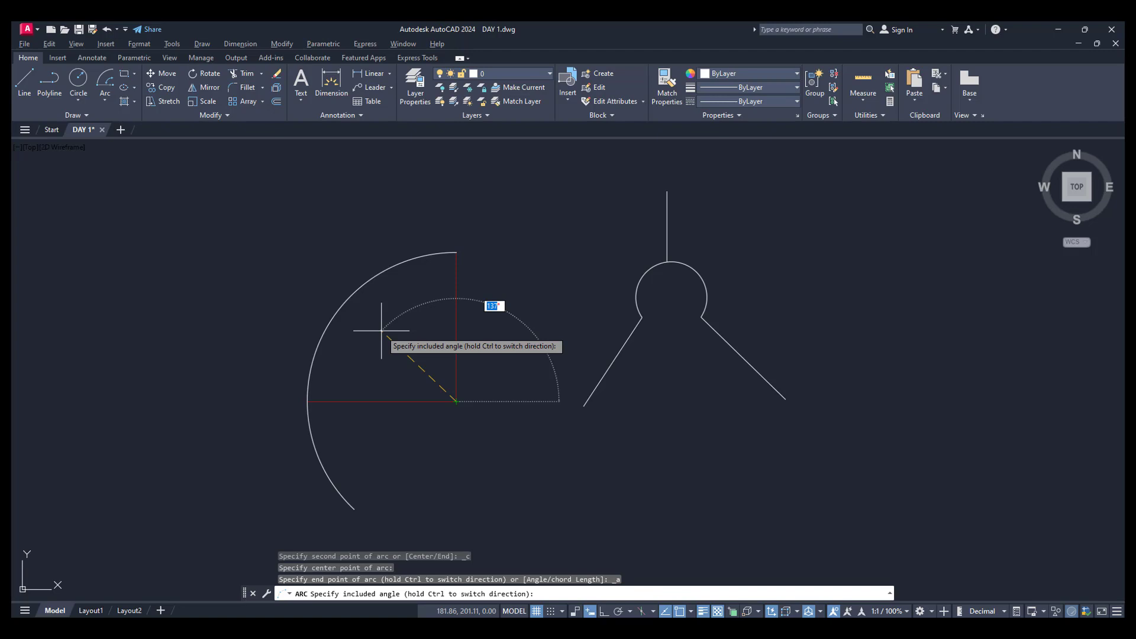
pyautogui.press('Return')
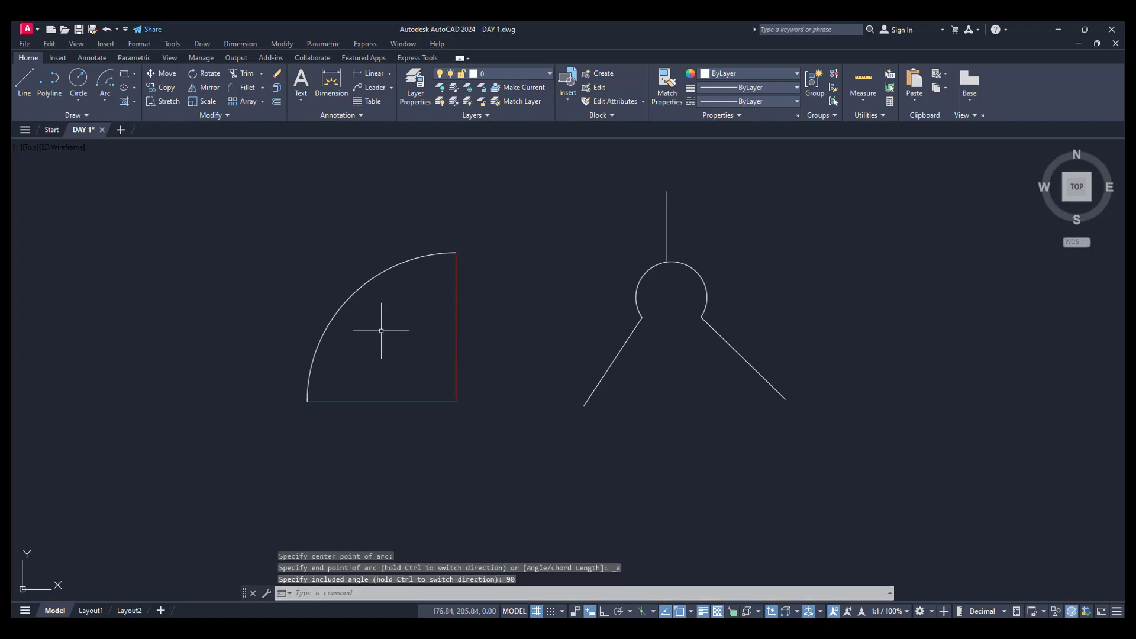
# Step: Erase the 90° arc between the two red lines
pyautogui.click(352, 285)
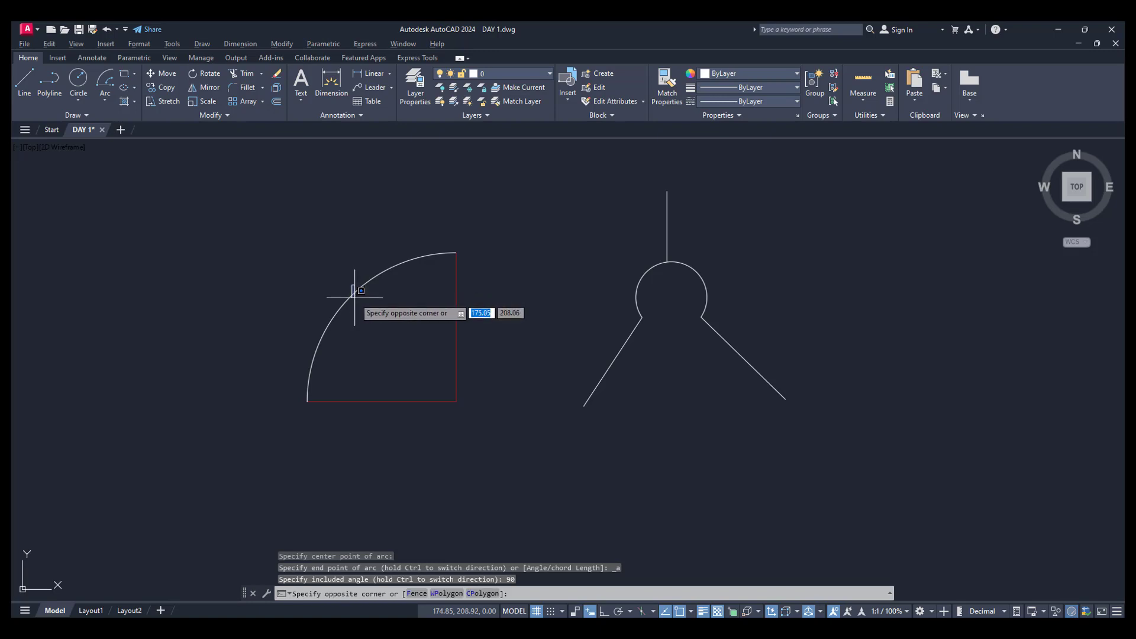
pyautogui.click(358, 291)
pyautogui.press('Delete')
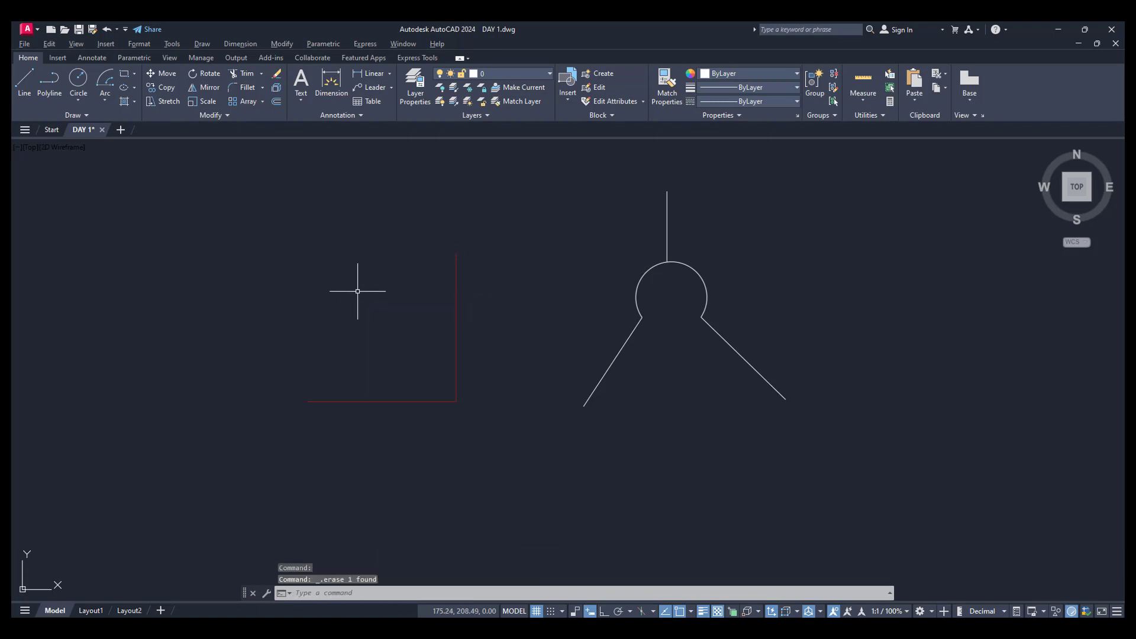
# Step: Measure the distance between the vertical red line's upper end and the horizontal red line's left end
pyautogui.click(105, 99)
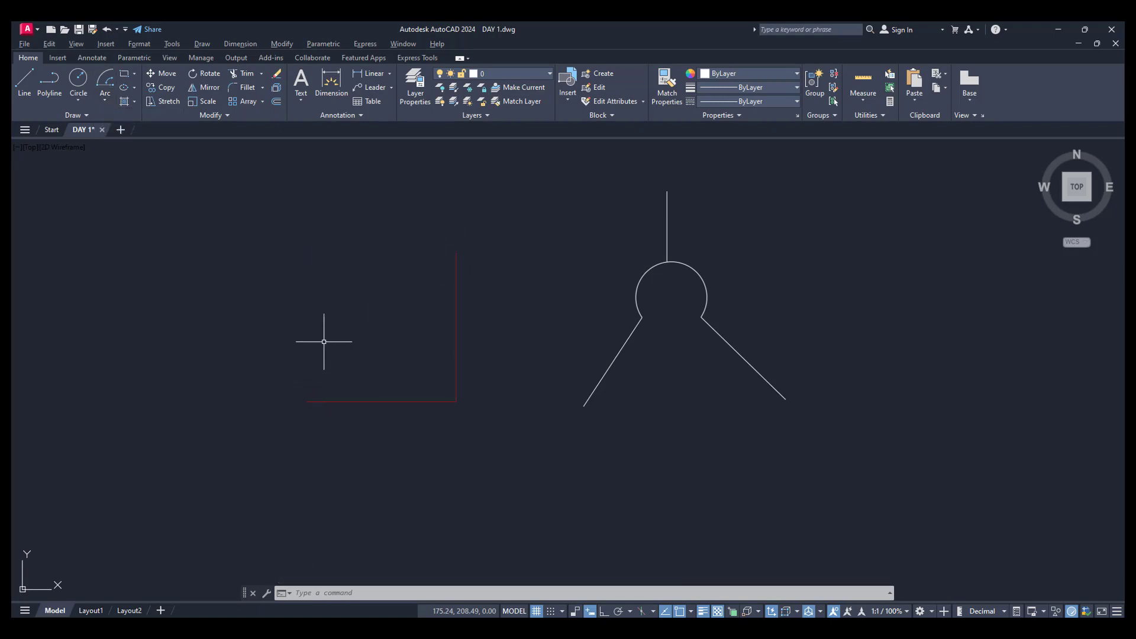
pyautogui.write('I')
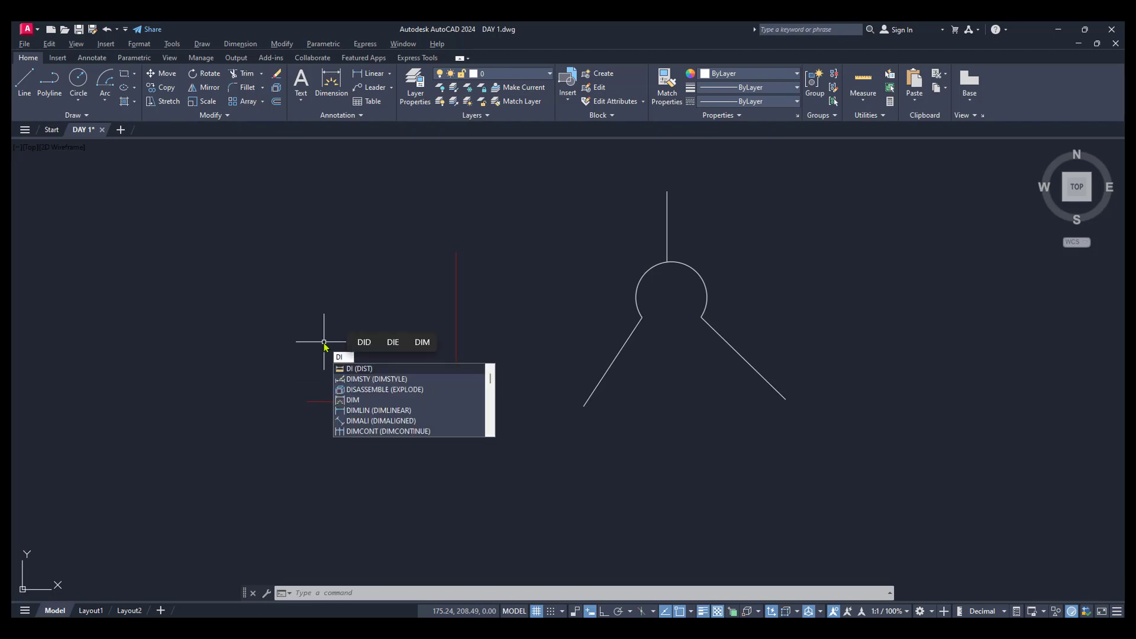
pyautogui.press('Return')
pyautogui.click(456, 252)
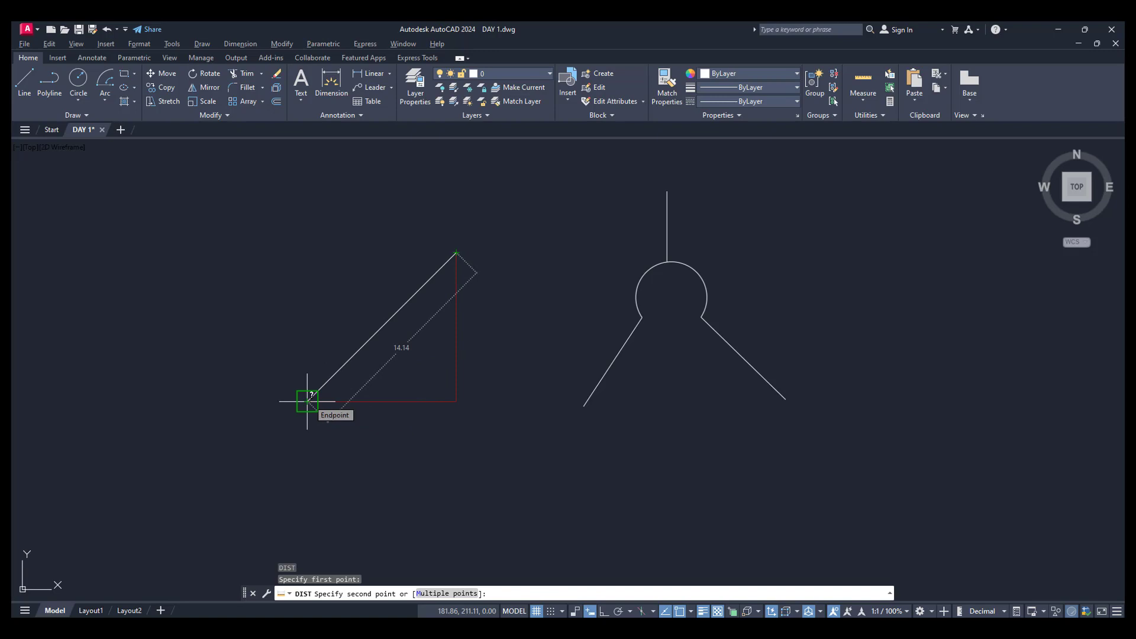
pyautogui.press('Escape')
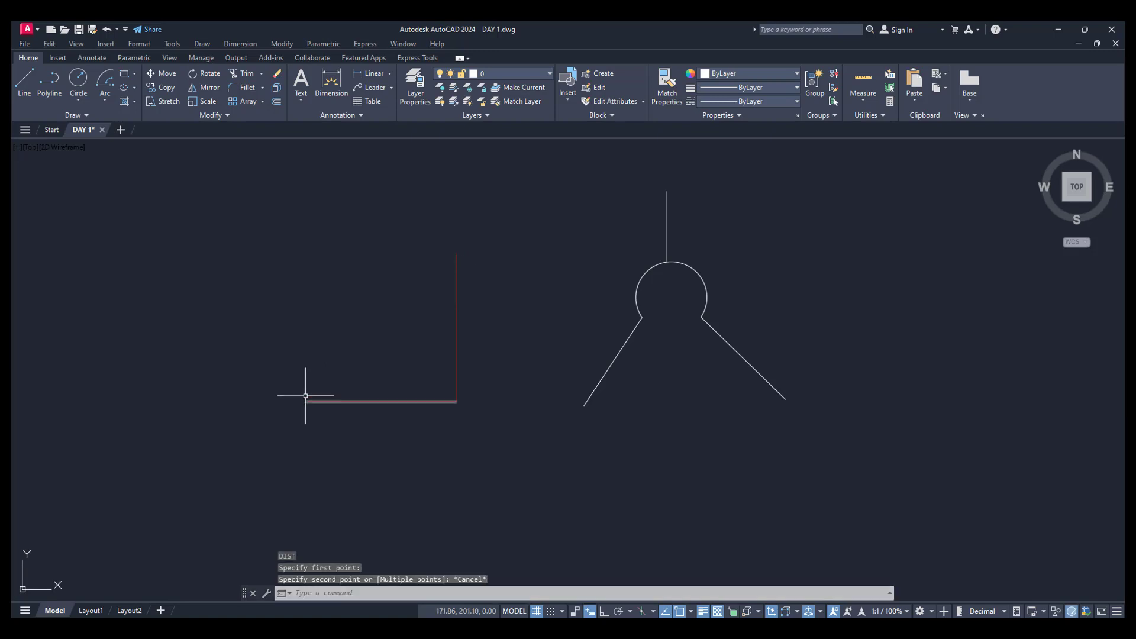
# Step: Draw a Start, Center, Length arc from the vertical red line's upper end, centred on the red corner, with a chord length of 14.14
pyautogui.click(105, 97)
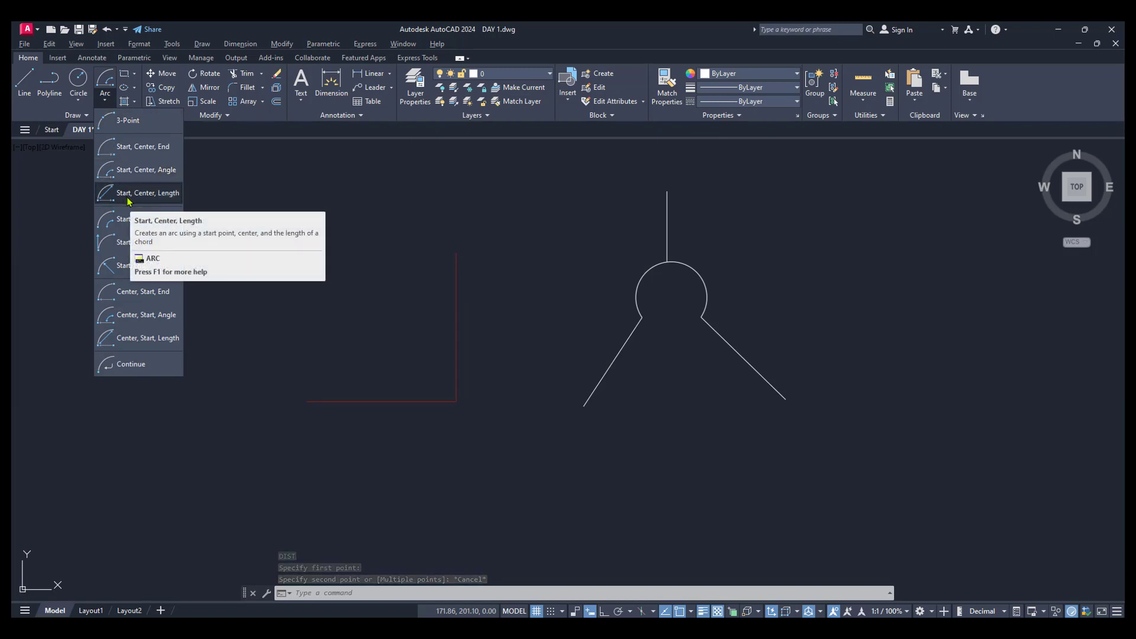
pyautogui.click(128, 200)
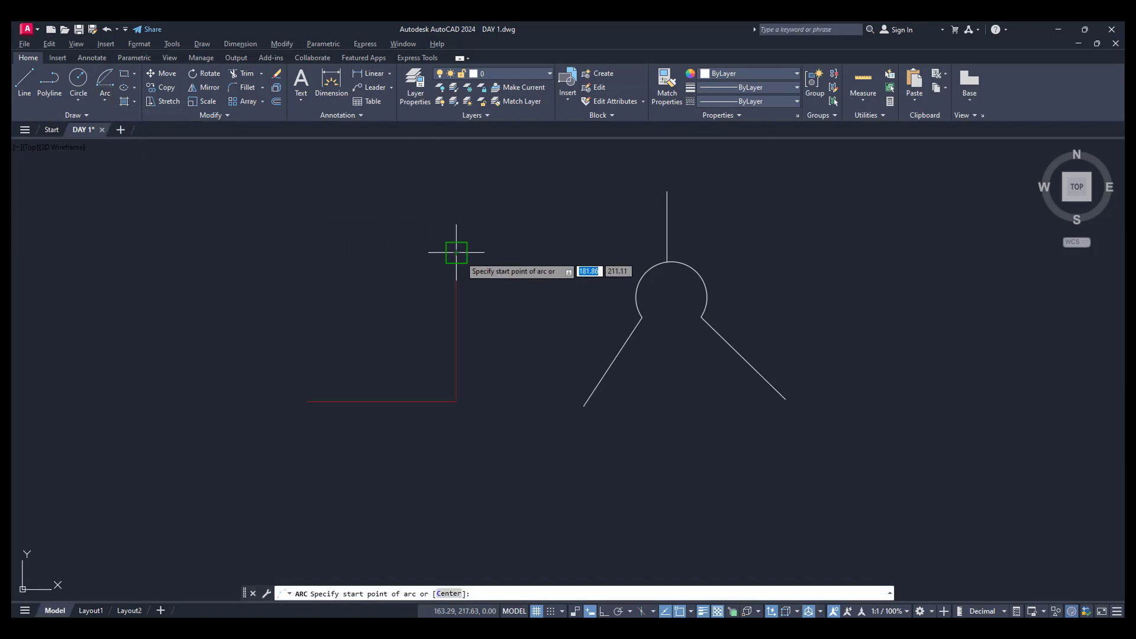
pyautogui.click(456, 253)
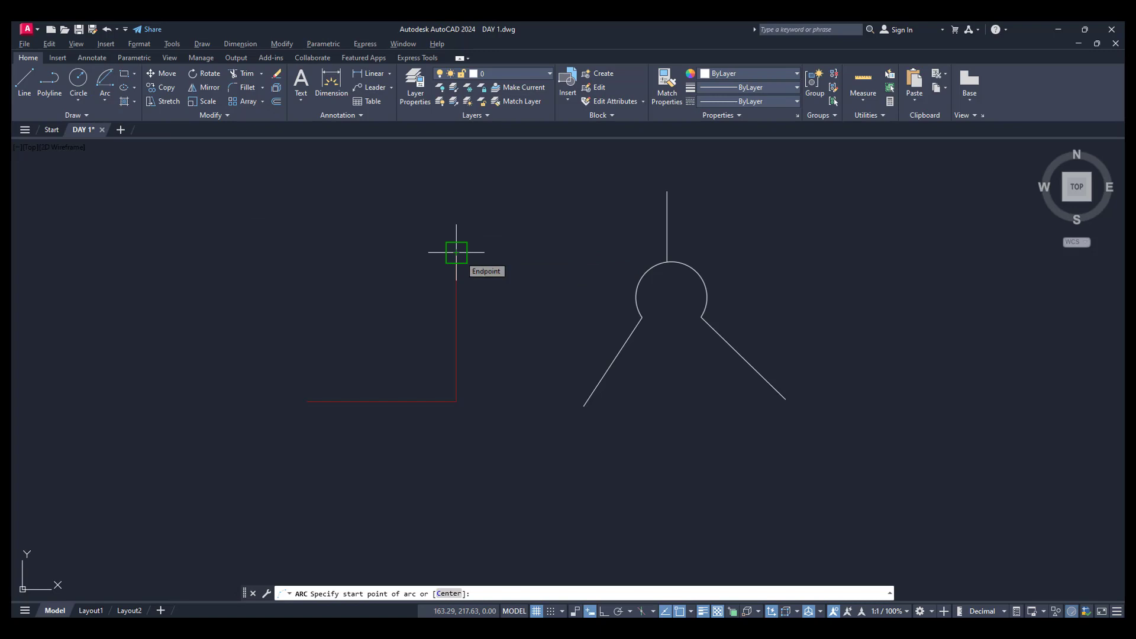
pyautogui.click(457, 402)
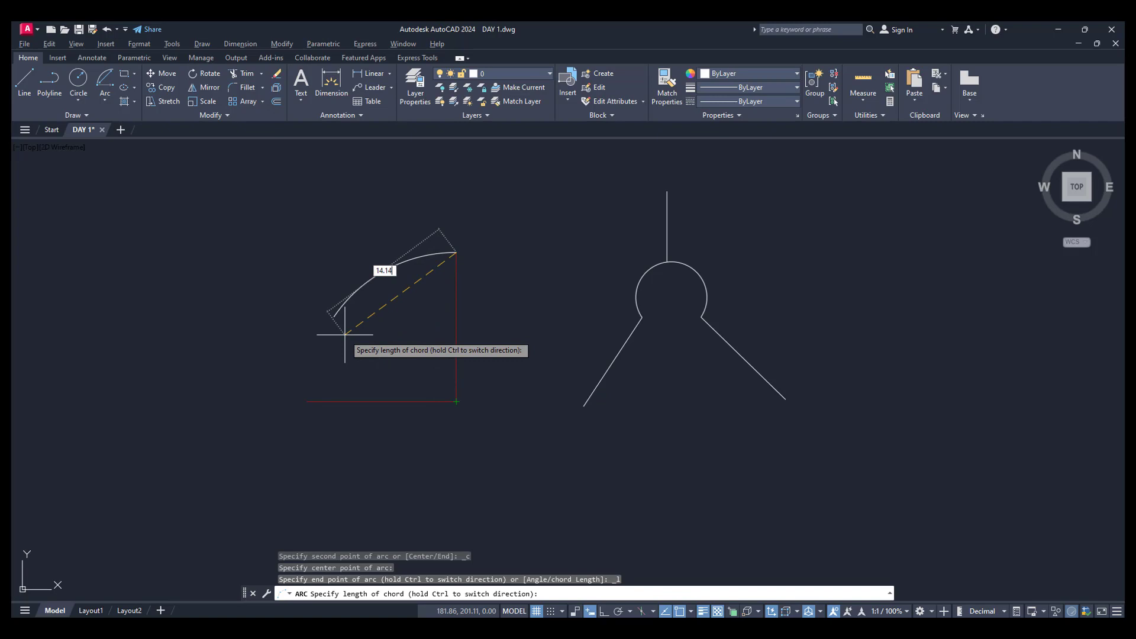
pyautogui.press('Return')
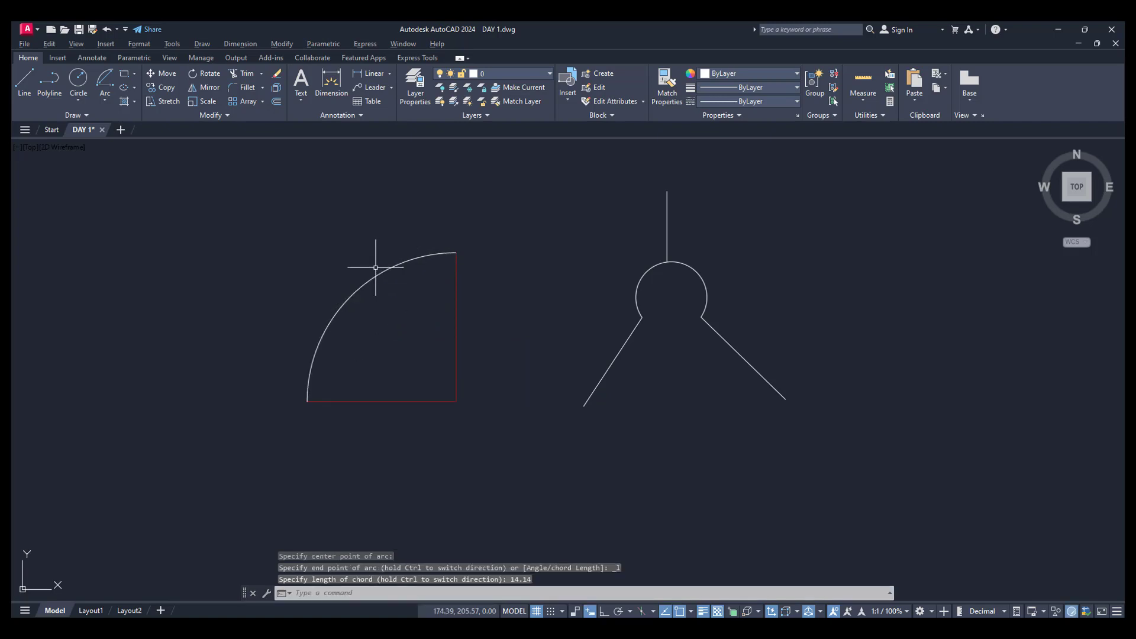
# Step: Erase the arc and draw a Start, End, Angle arc between the red lines' free ends, starting at the upper one, with a 45° included angle
pyautogui.click(376, 275)
pyautogui.press('Delete')
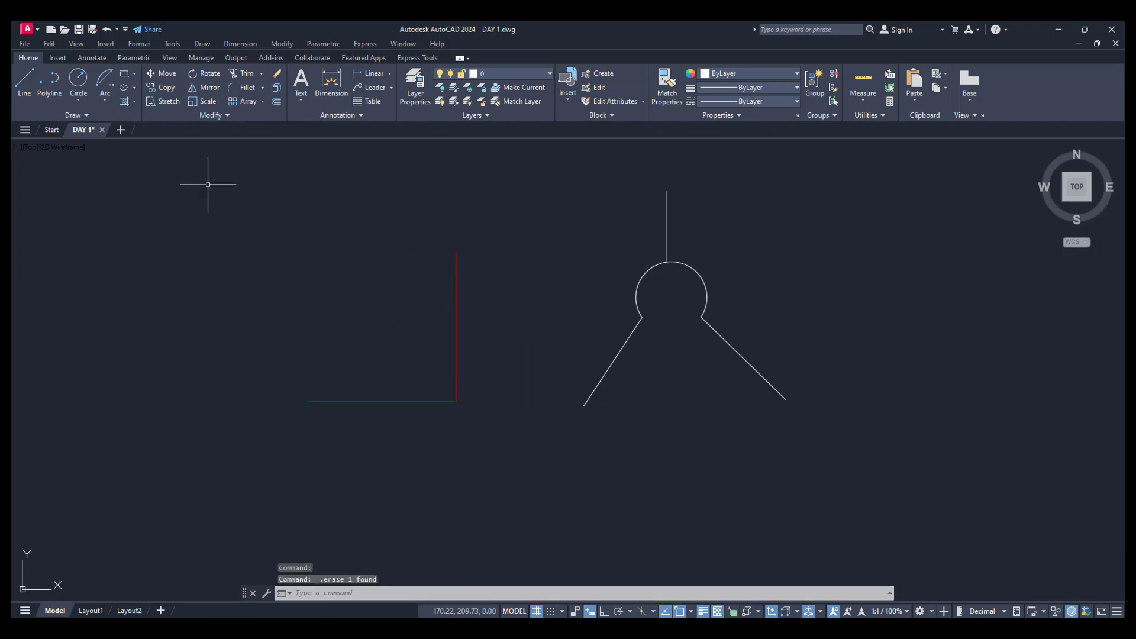
pyautogui.click(105, 98)
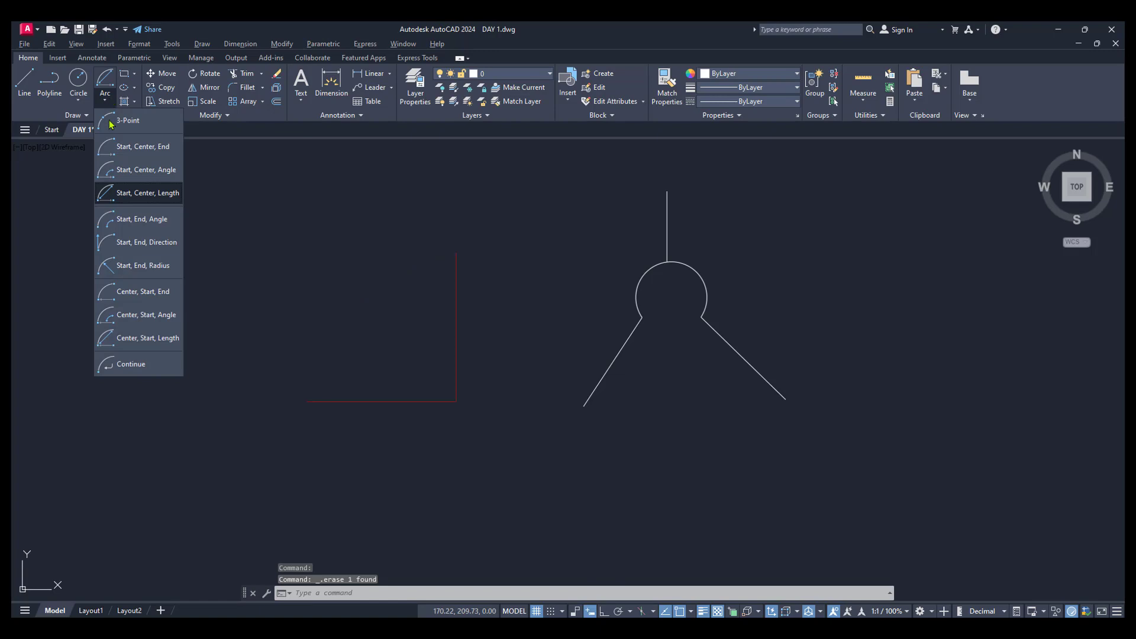
pyautogui.click(134, 219)
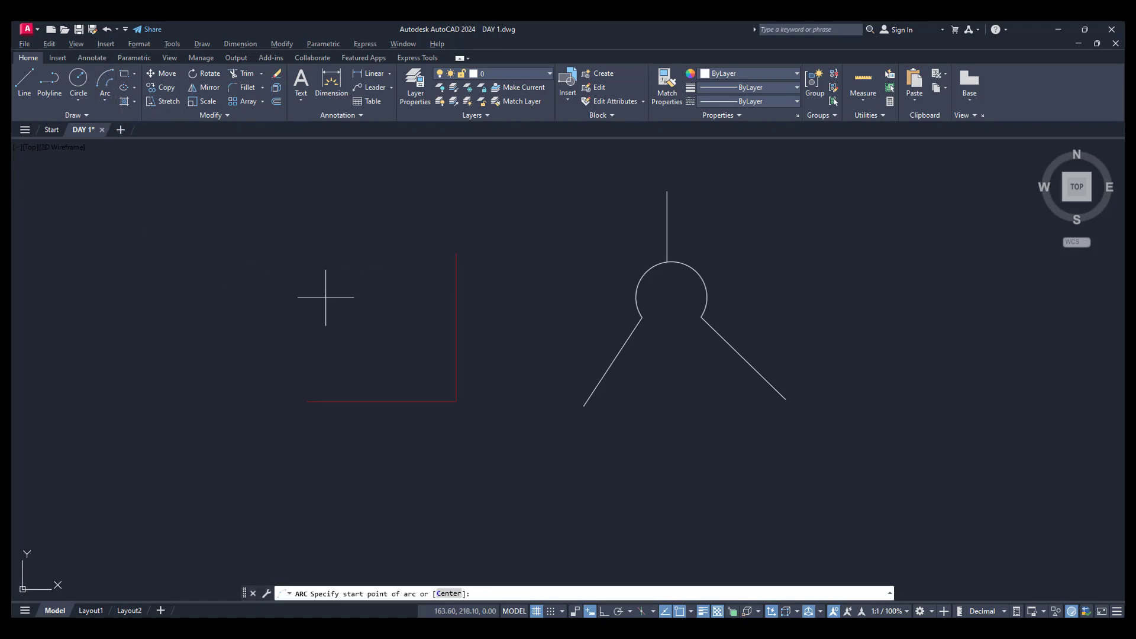
pyautogui.click(456, 253)
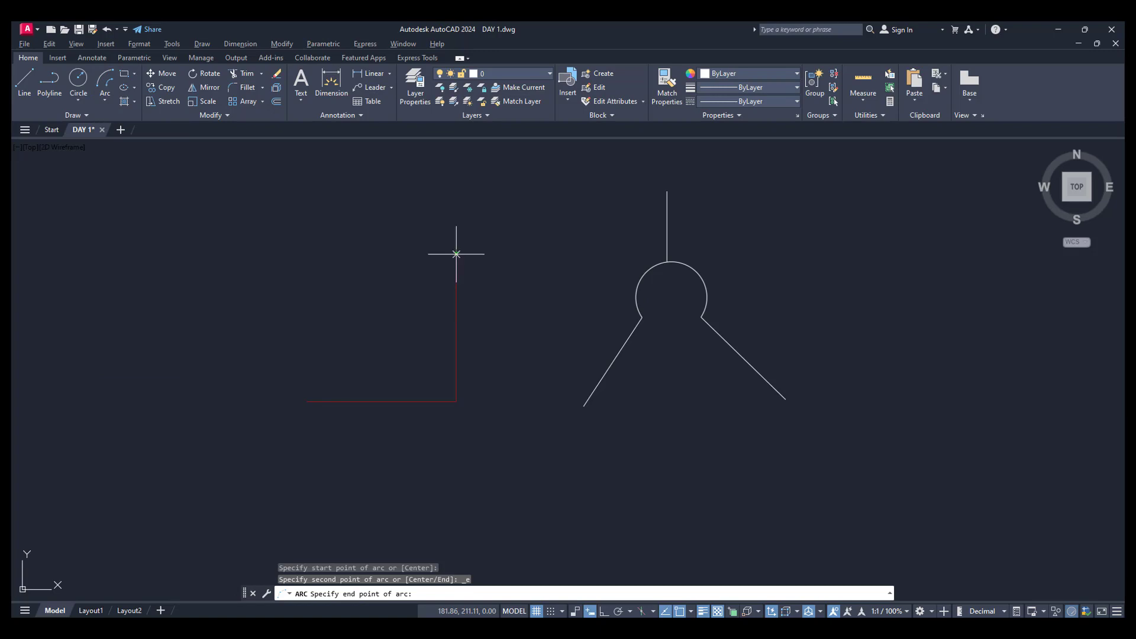
pyautogui.click(307, 402)
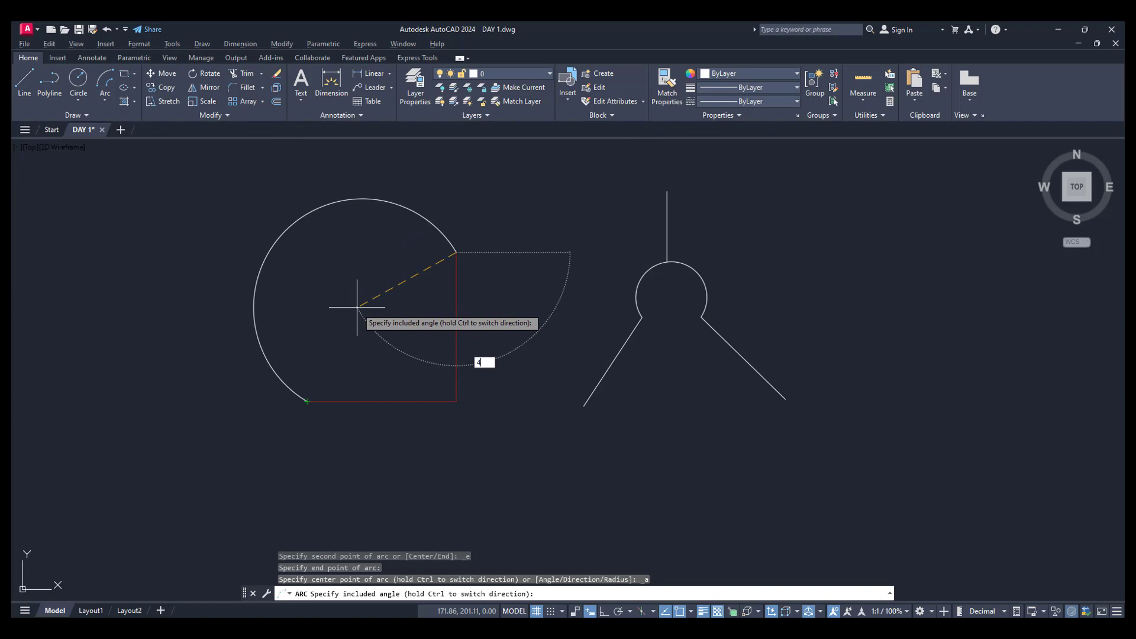
pyautogui.press('Return')
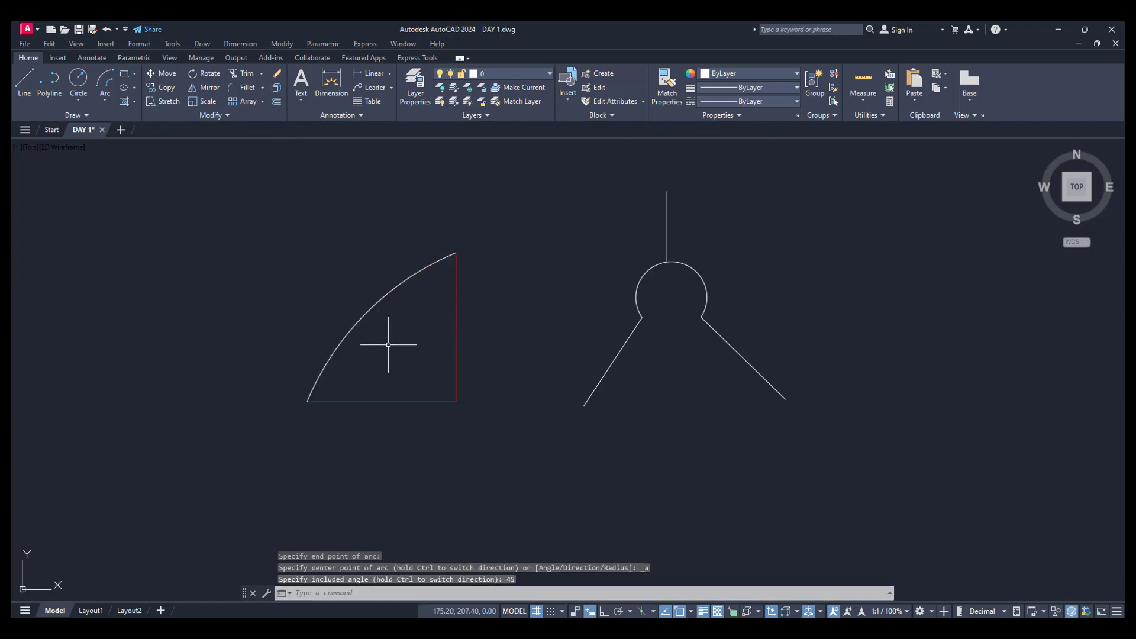
# Step: Erase the 45° arc between the red lines' free ends
pyautogui.click(395, 325)
pyautogui.click(346, 294)
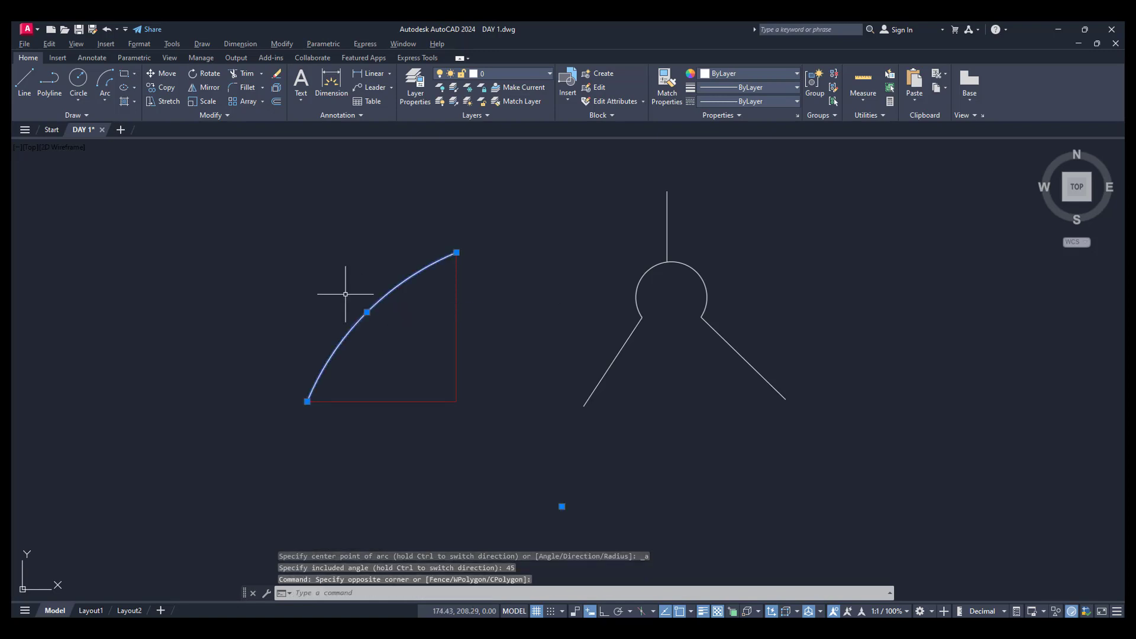
pyautogui.press('Delete')
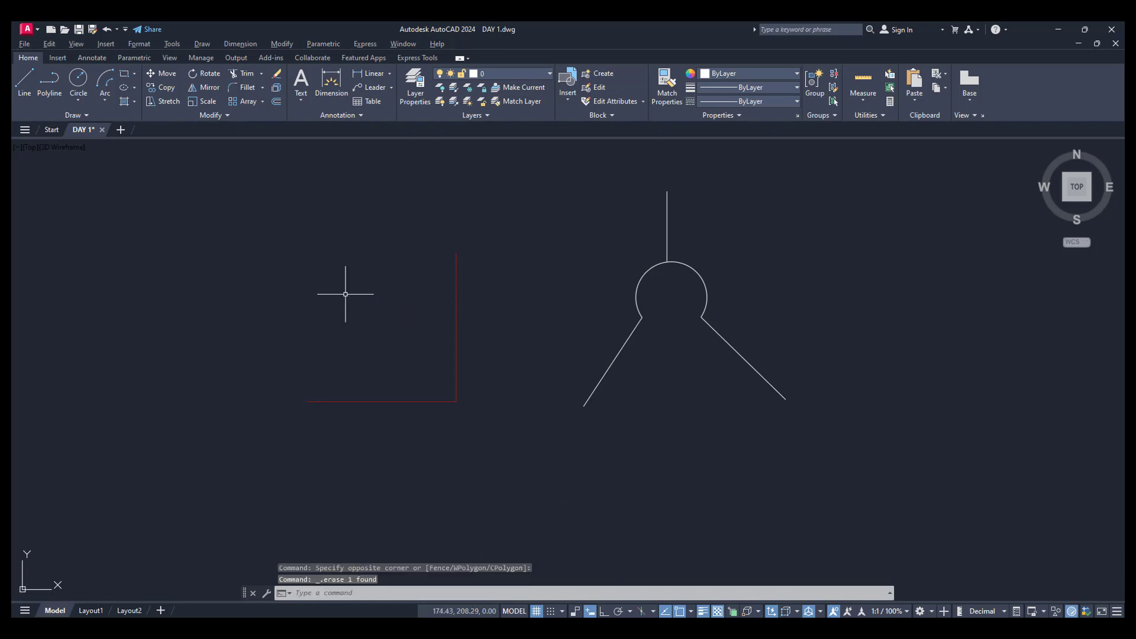
# Step: Draw a Start, End, Direction arc from the vertical red line's upper end to the horizontal line's left end, curving inward toward the red corner
pyautogui.click(103, 102)
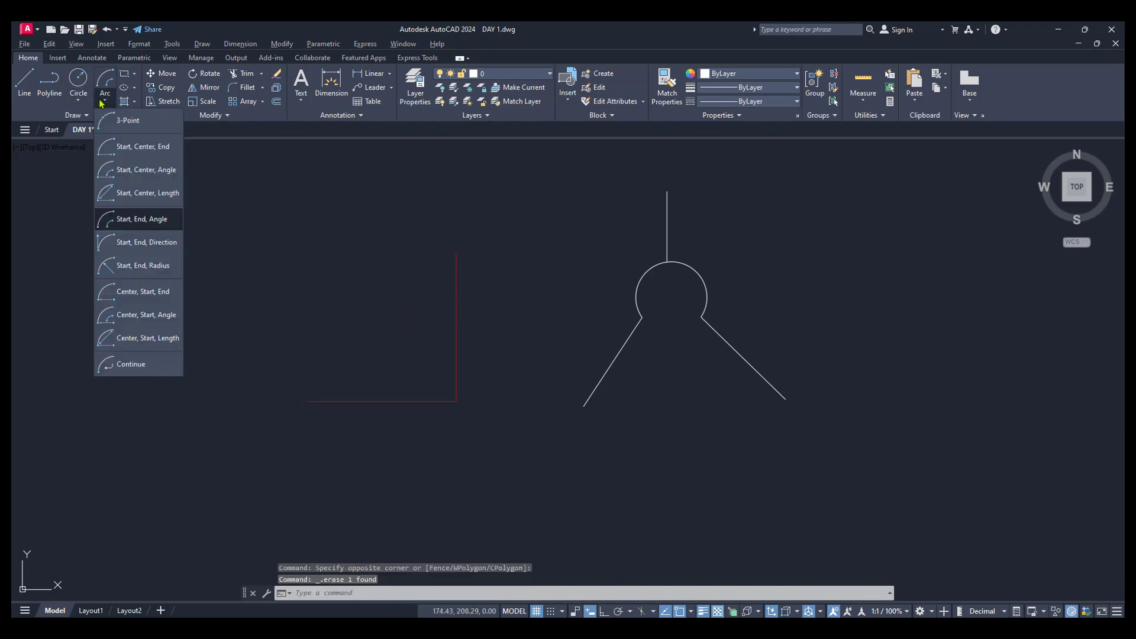
pyautogui.click(136, 244)
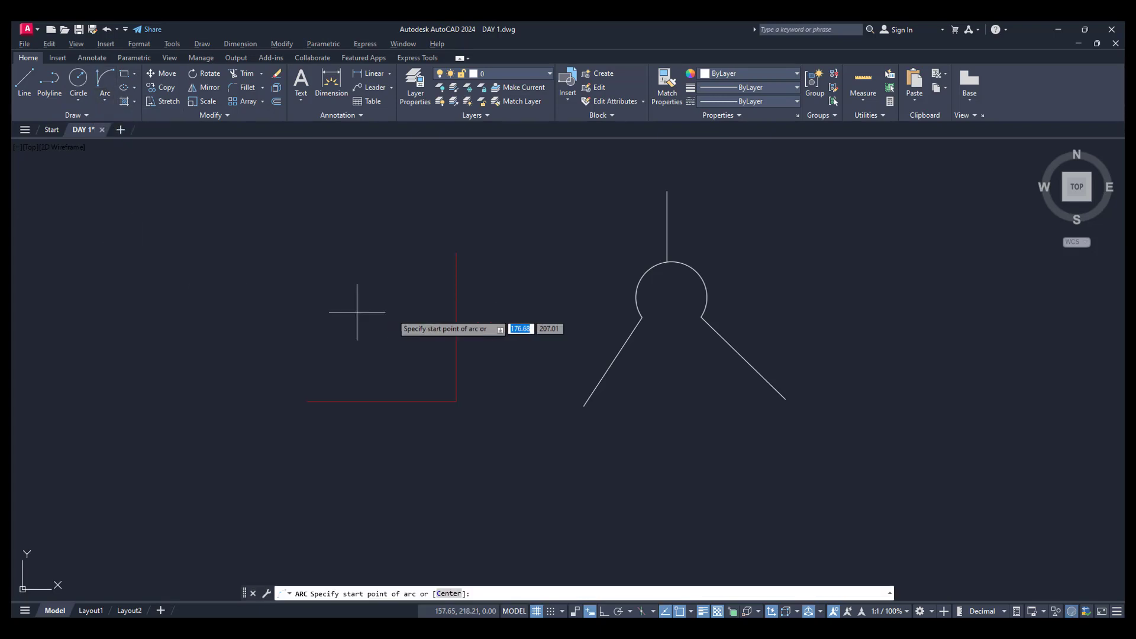
pyautogui.click(455, 253)
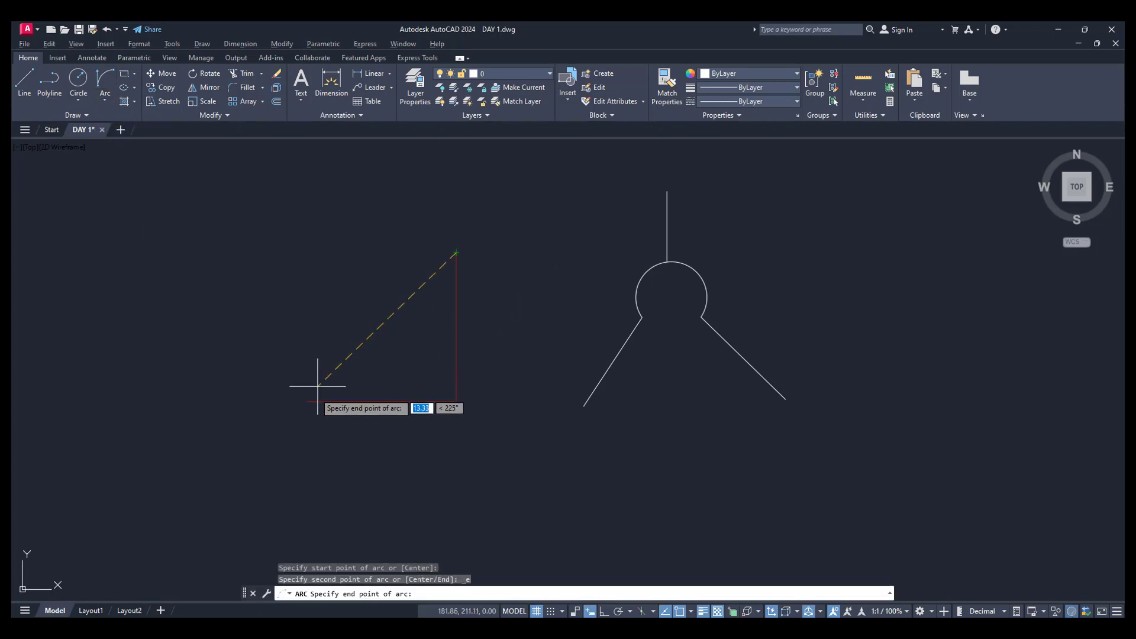
pyautogui.click(308, 401)
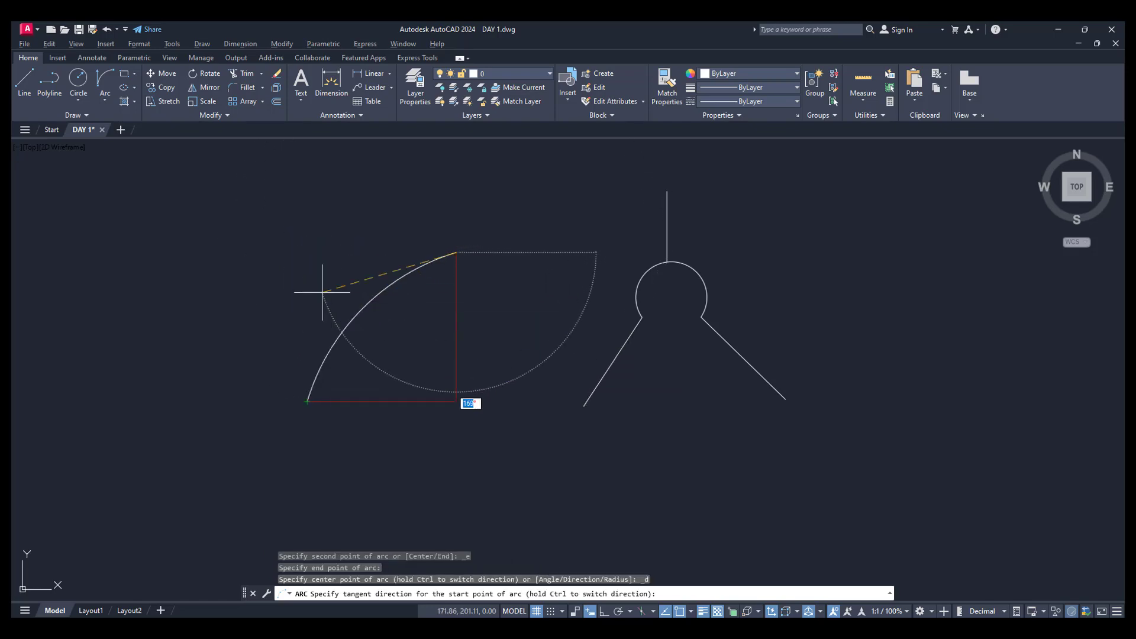
pyautogui.click(414, 350)
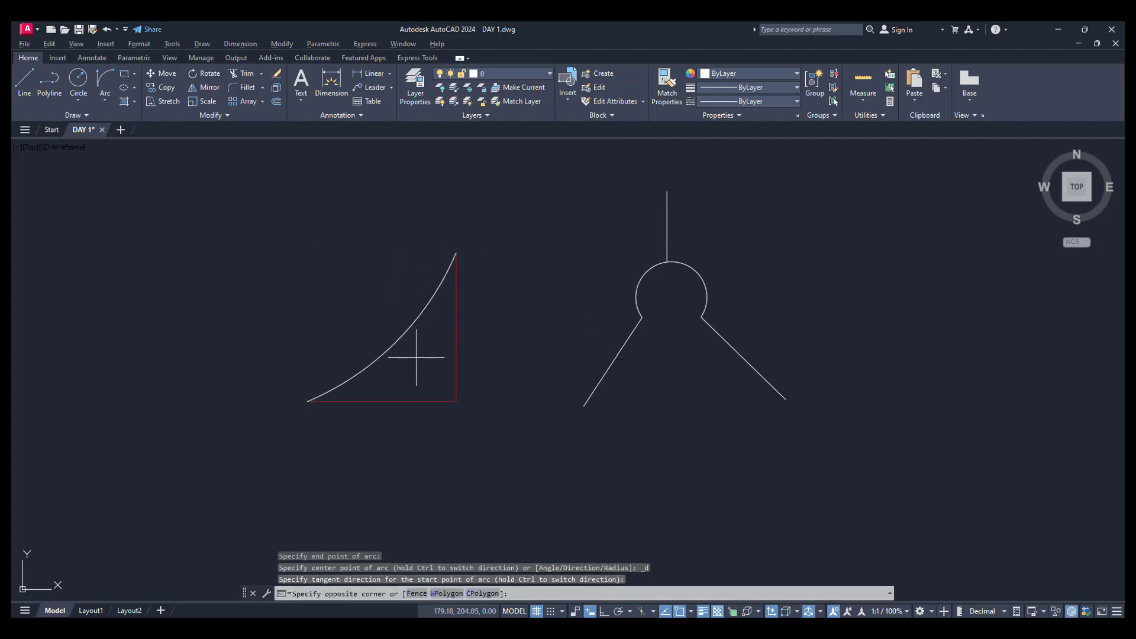
# Step: Erase the Start, End, Direction arc between the red lines' free ends
pyautogui.click(413, 355)
pyautogui.click(389, 336)
pyautogui.press('Delete')
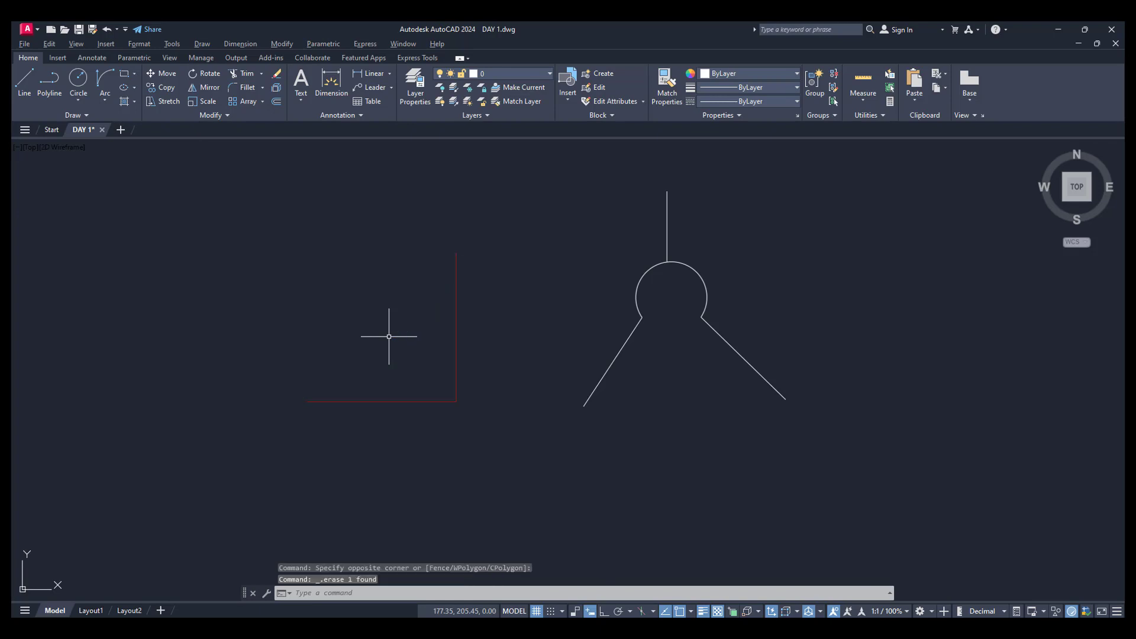
# Step: Draw a Start, End, Radius arc from the vertical red line's upper end to the horizontal line's left end, with a radius of 8
pyautogui.click(104, 101)
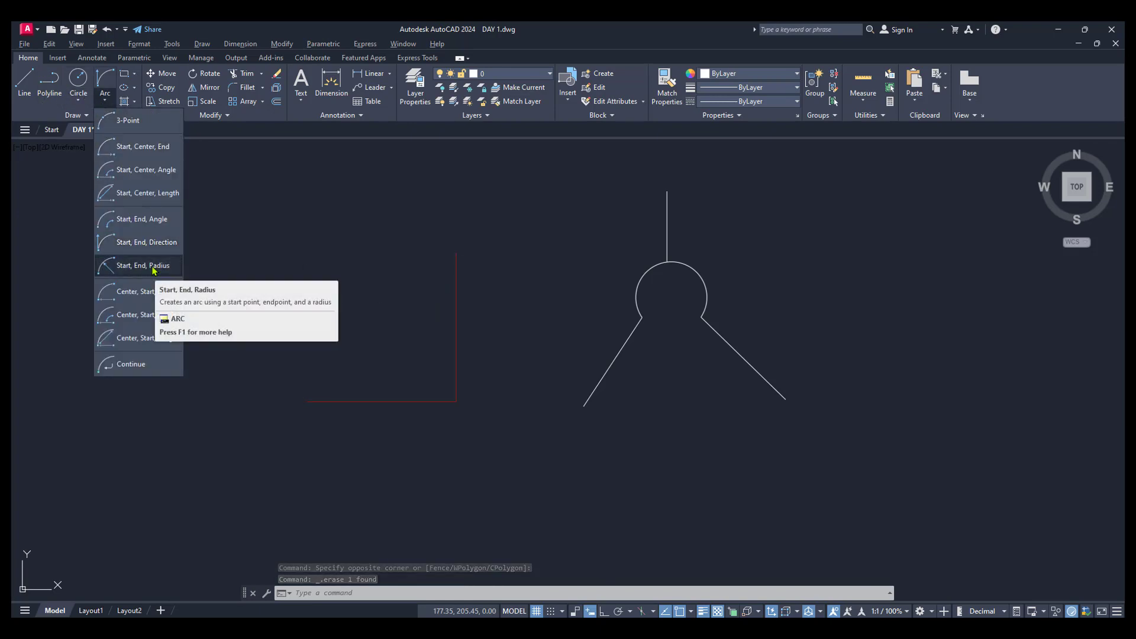
pyautogui.click(152, 271)
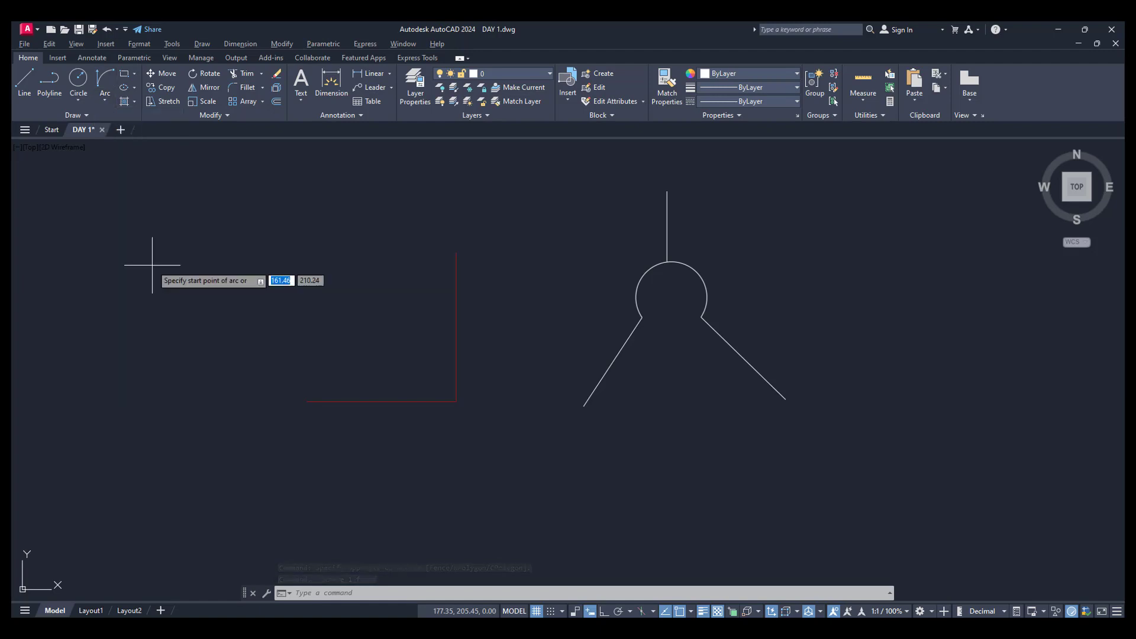
pyautogui.click(457, 253)
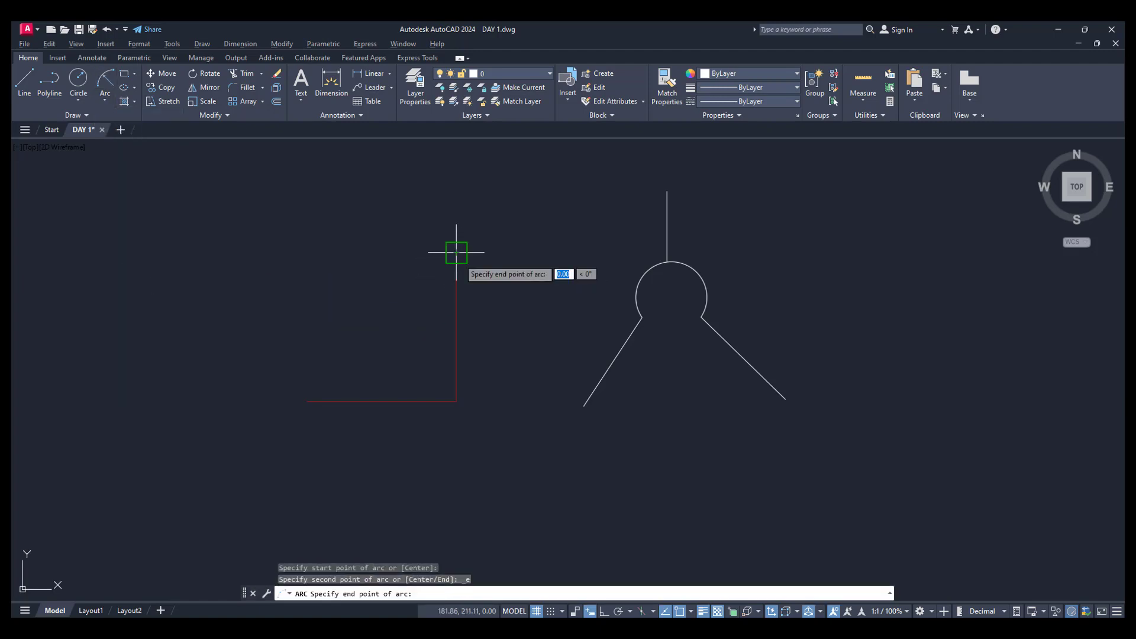
pyautogui.click(307, 400)
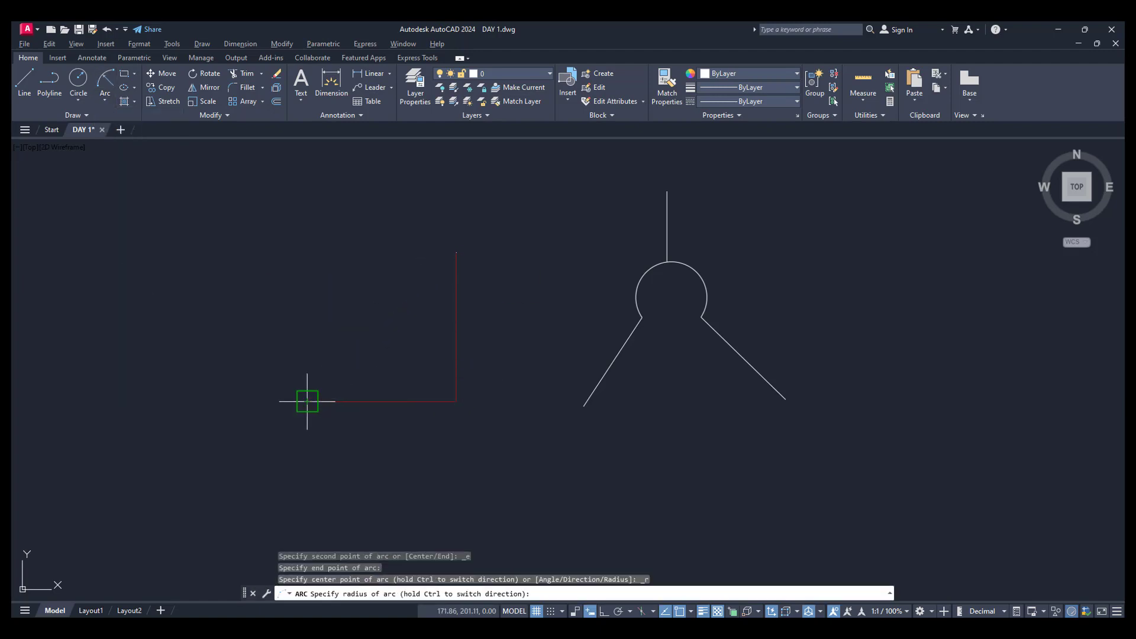
pyautogui.press('Return')
# Step: Erase the radius 8 arc between the red lines' free ends
pyautogui.click(400, 315)
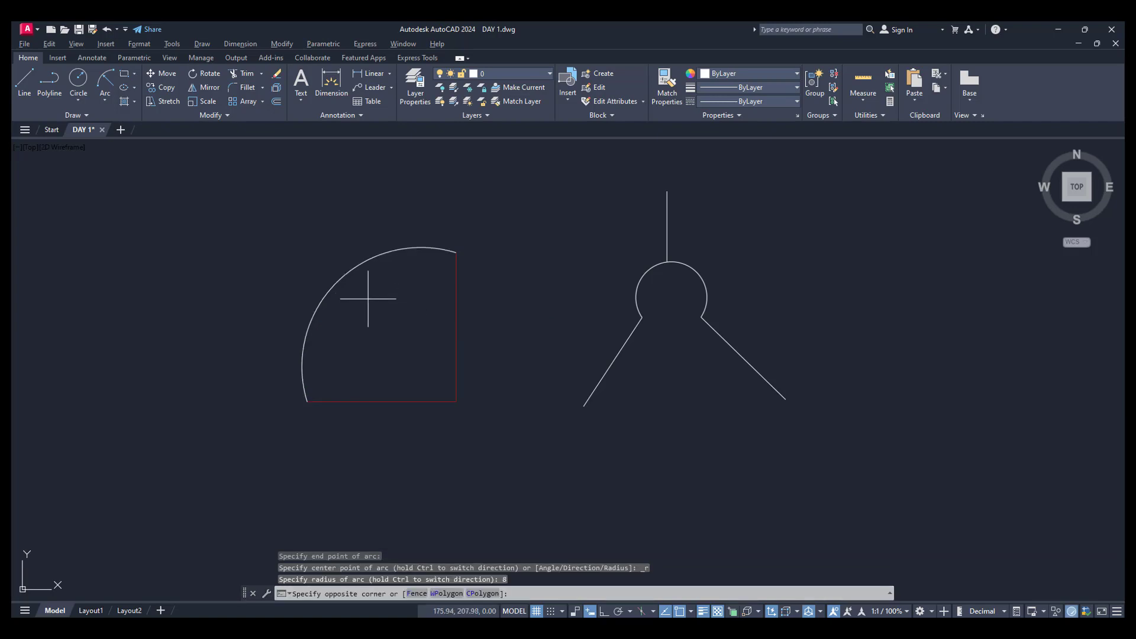
pyautogui.click(329, 261)
pyautogui.press('Delete')
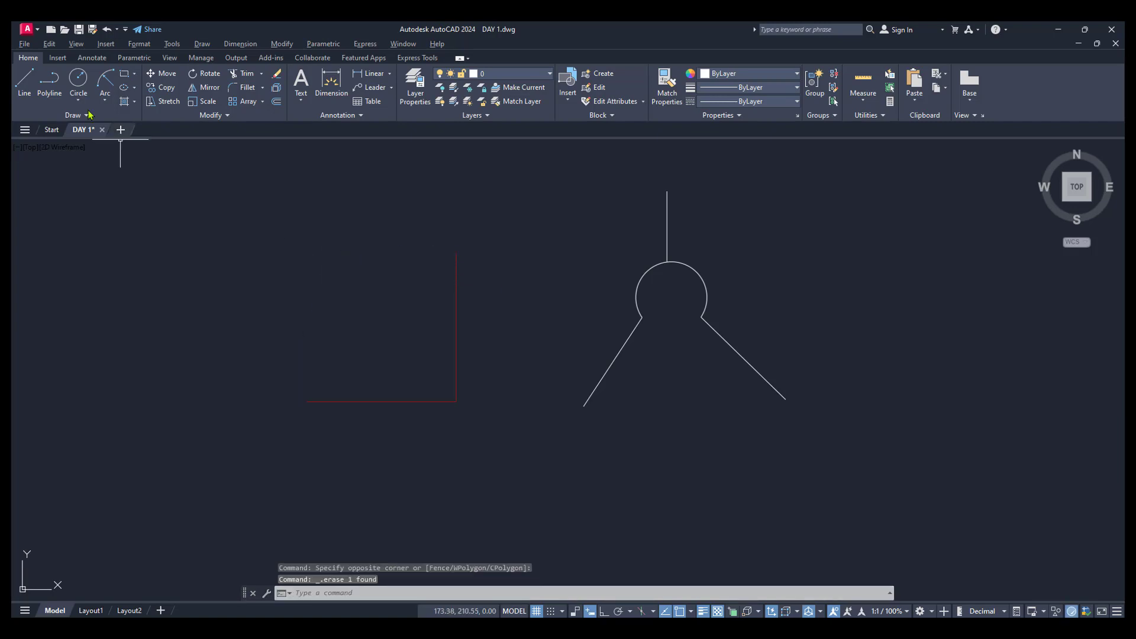
# Step: Draw a Center, Start, End arc centred on the red corner, from the vertical line's upper end to the horizontal line's left end
pyautogui.click(105, 100)
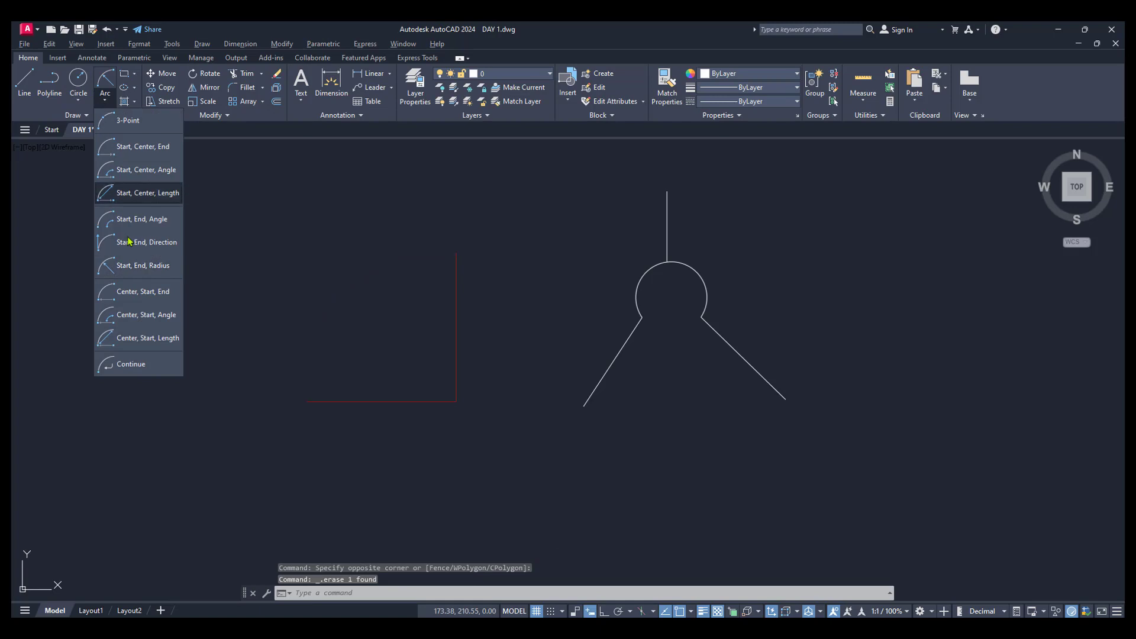
pyautogui.click(139, 291)
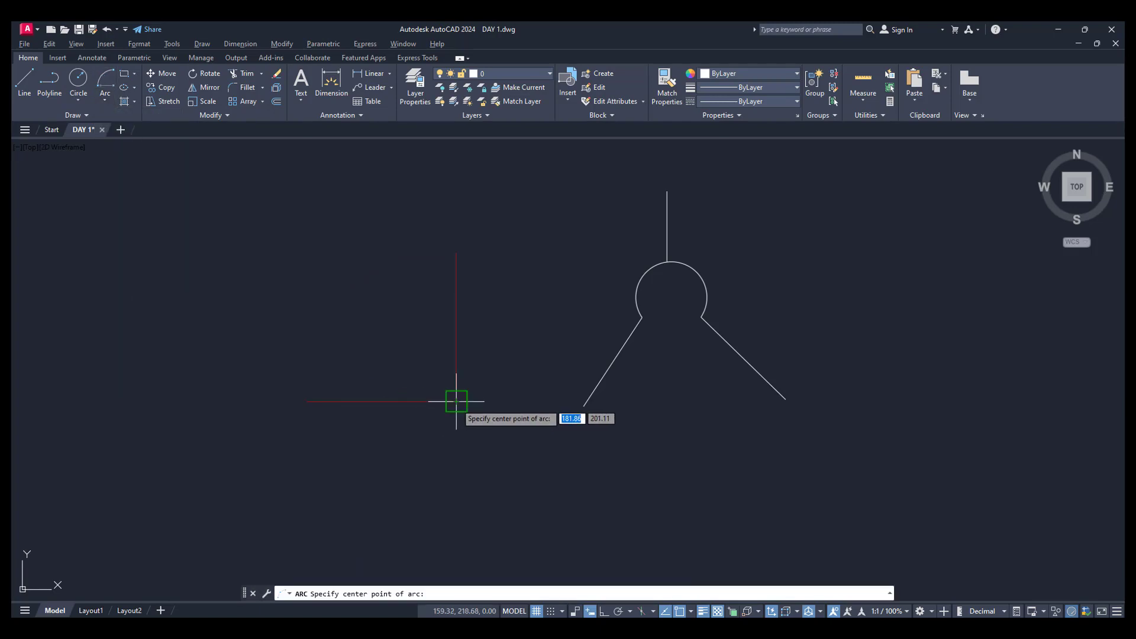
pyautogui.click(456, 402)
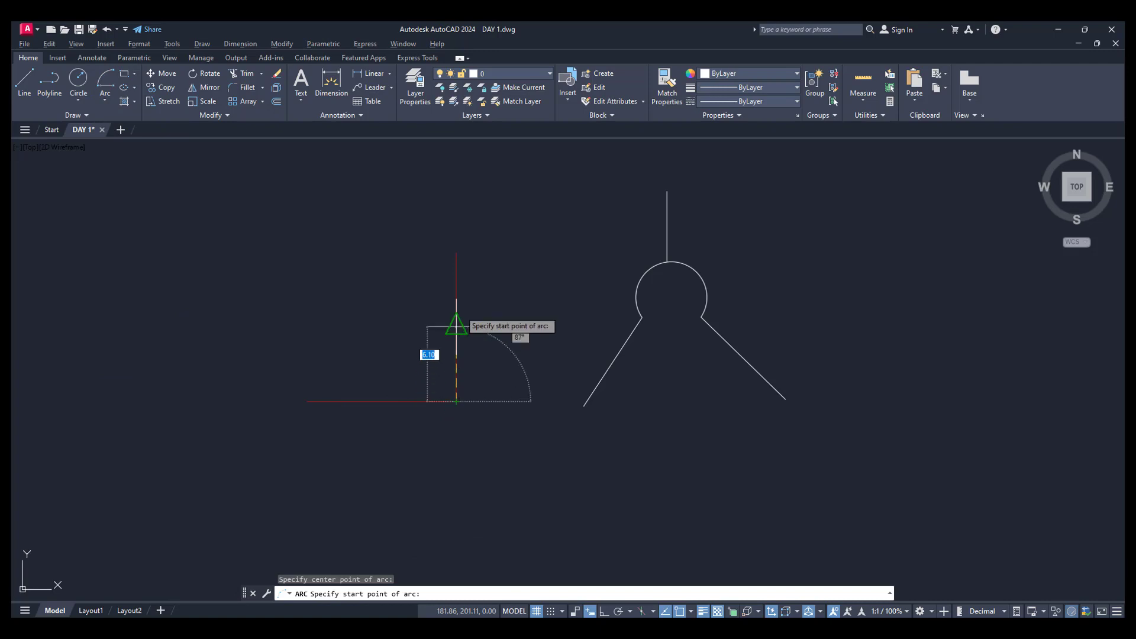
pyautogui.click(457, 253)
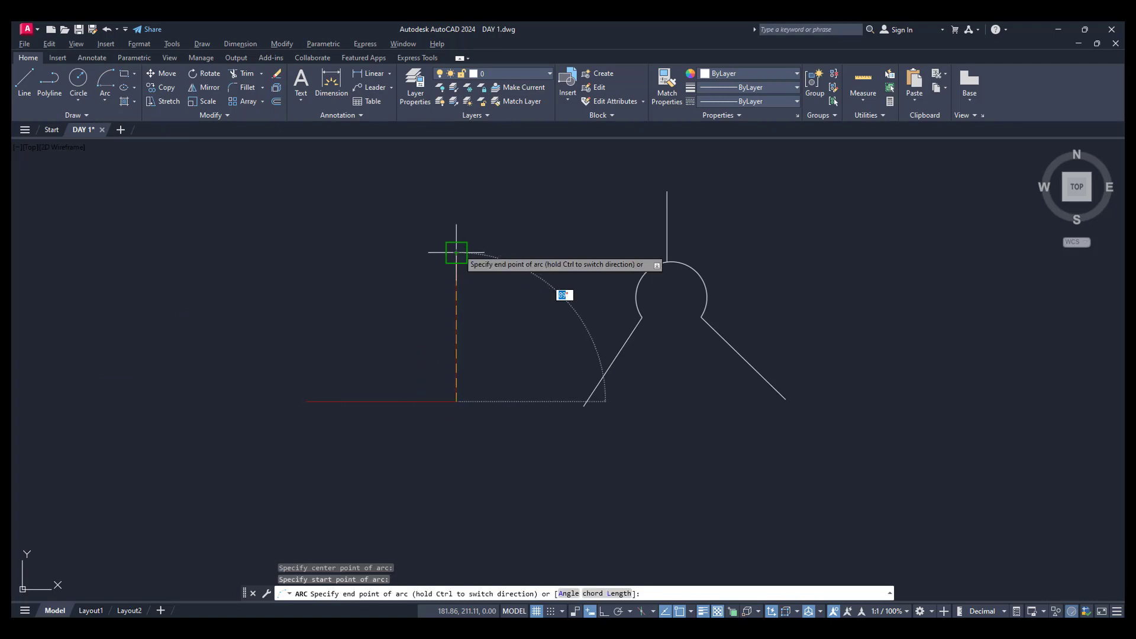
pyautogui.click(307, 402)
# Step: Erase the Center, Start, End arc centred on the red corner
pyautogui.click(380, 335)
pyautogui.click(325, 279)
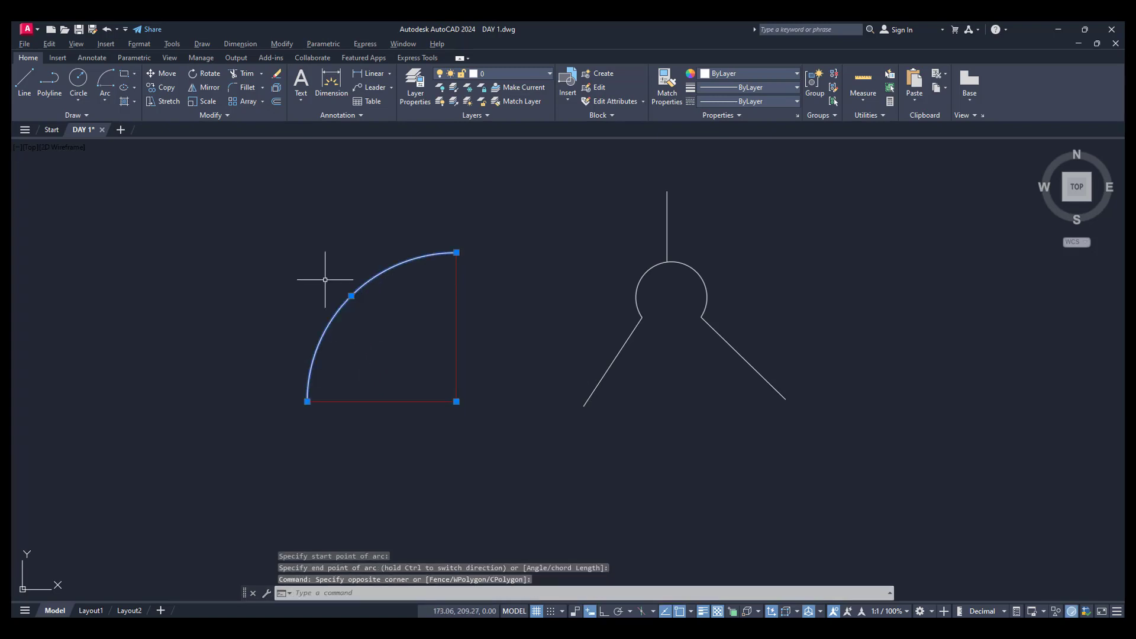
pyautogui.press('Delete')
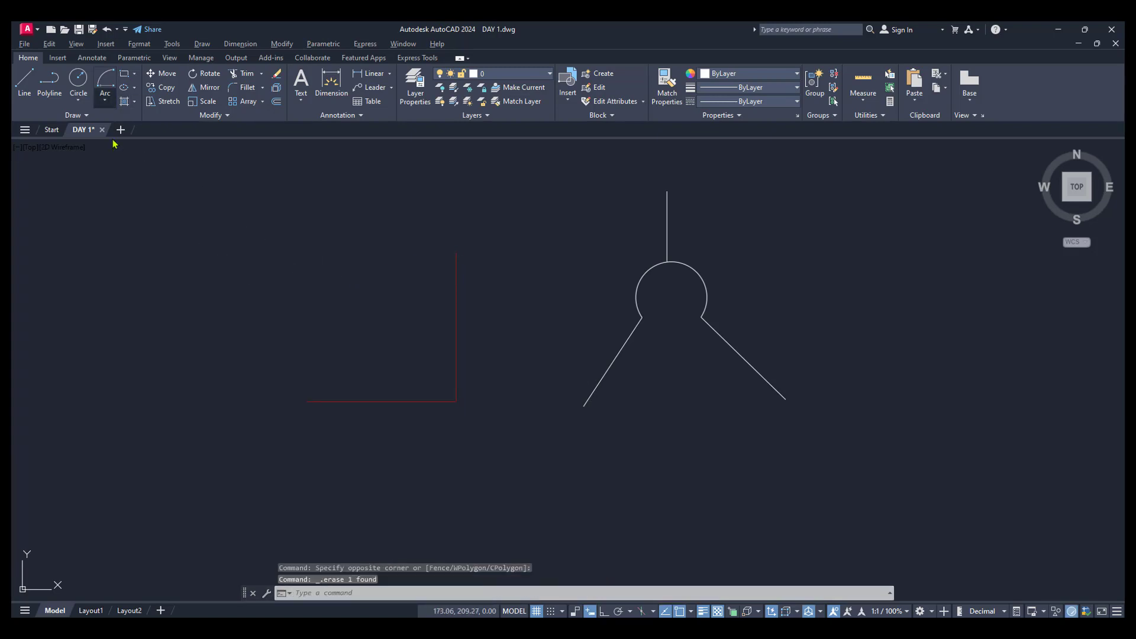
# Step: Draw the Center, Start, End arc again, centred on the red corner and running from the vertical line's upper end to the horizontal line's left end
pyautogui.click(104, 98)
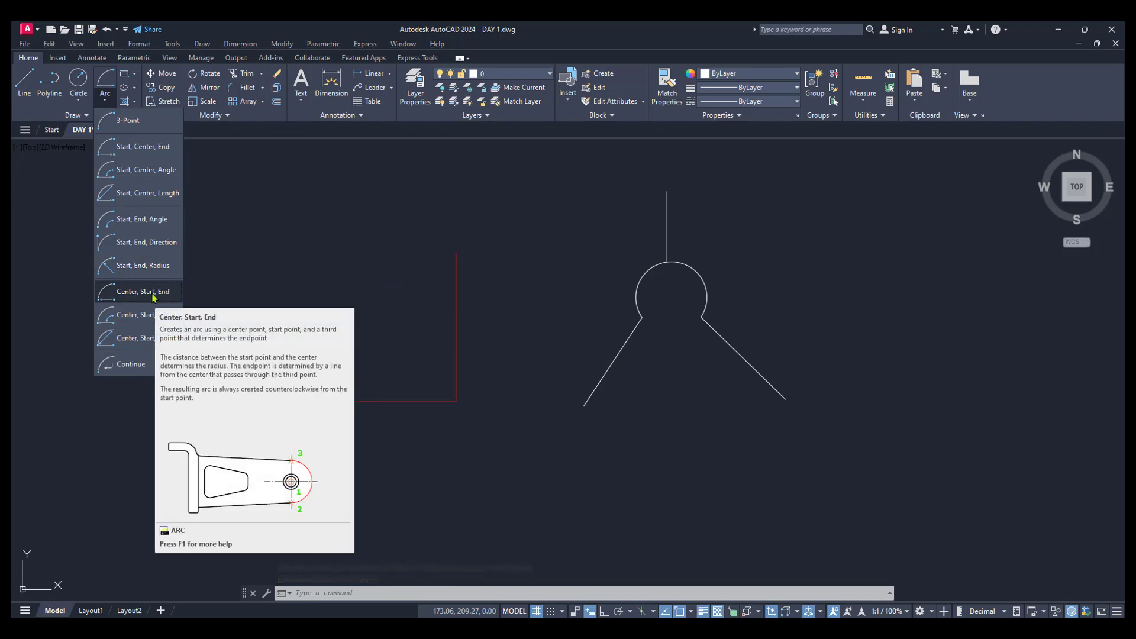
pyautogui.click(152, 294)
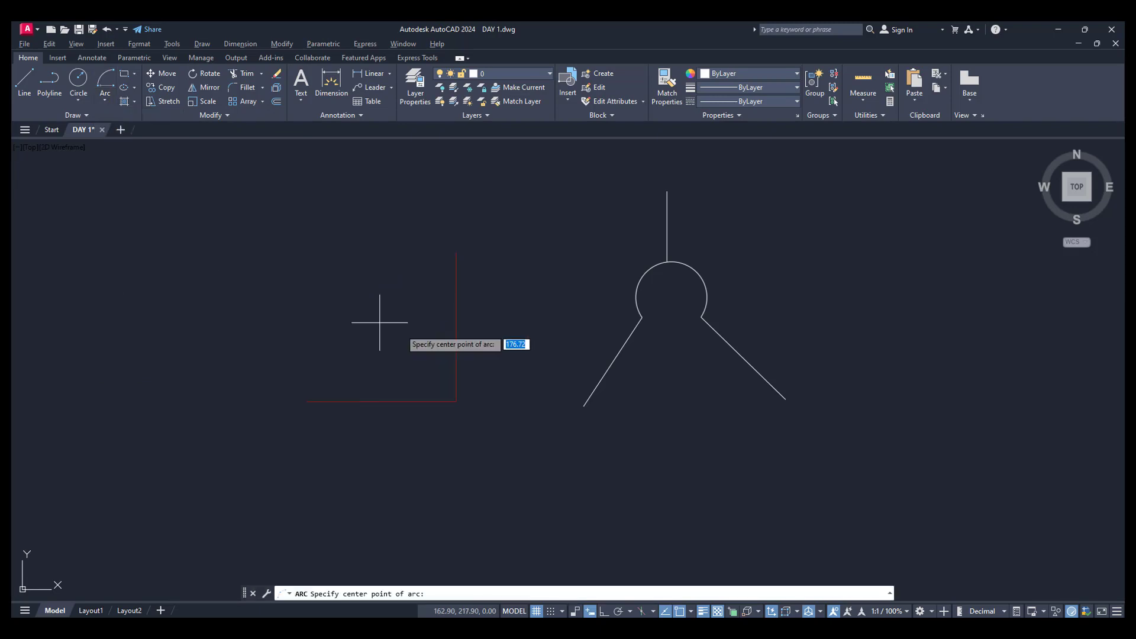
pyautogui.click(456, 401)
pyautogui.click(456, 251)
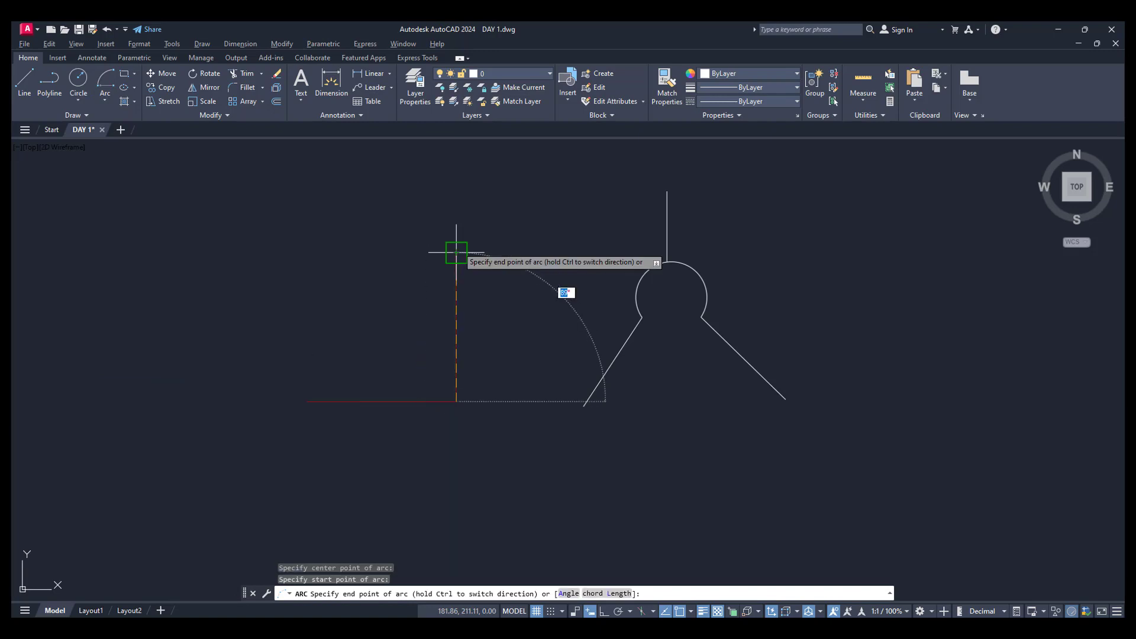
pyautogui.click(307, 402)
# Step: Erase the redrawn quarter arc between the red lines' free ends
pyautogui.click(375, 338)
pyautogui.click(298, 301)
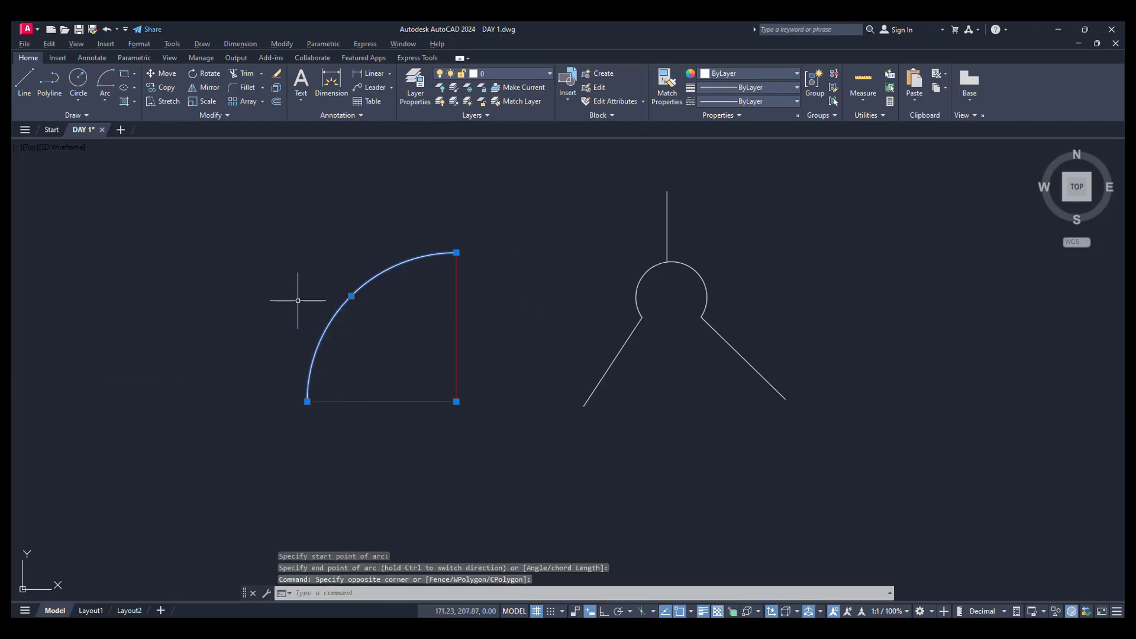
pyautogui.press('Delete')
# Step: Draw a Center, Start, Angle arc centred on the red corner, starting at the vertical line's upper end, with a 180° included angle
pyautogui.click(105, 99)
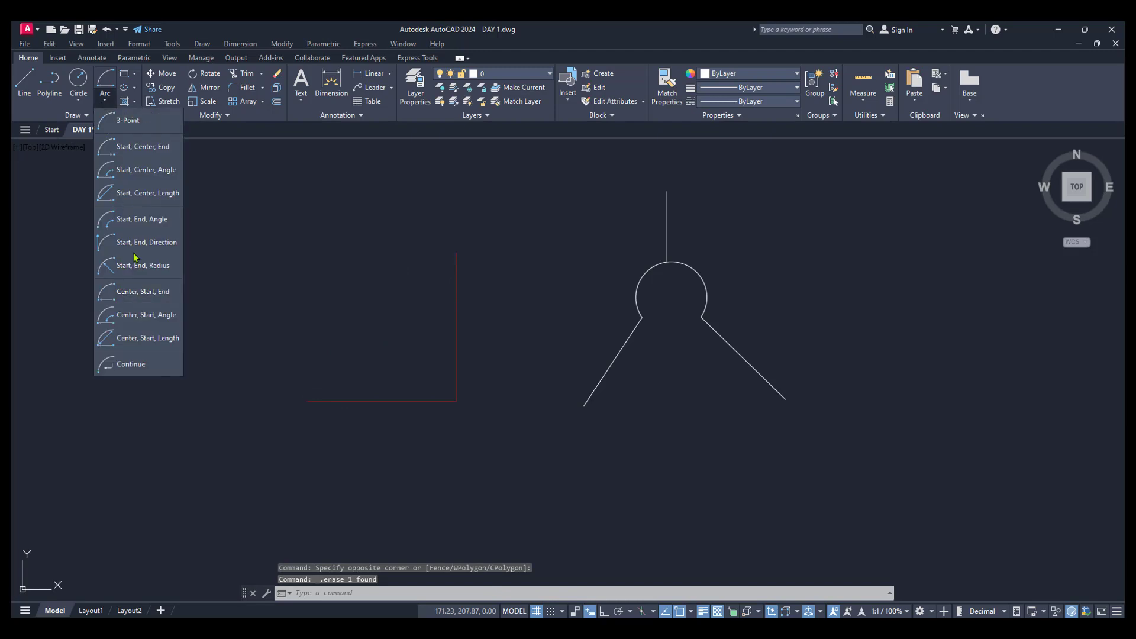
pyautogui.click(147, 317)
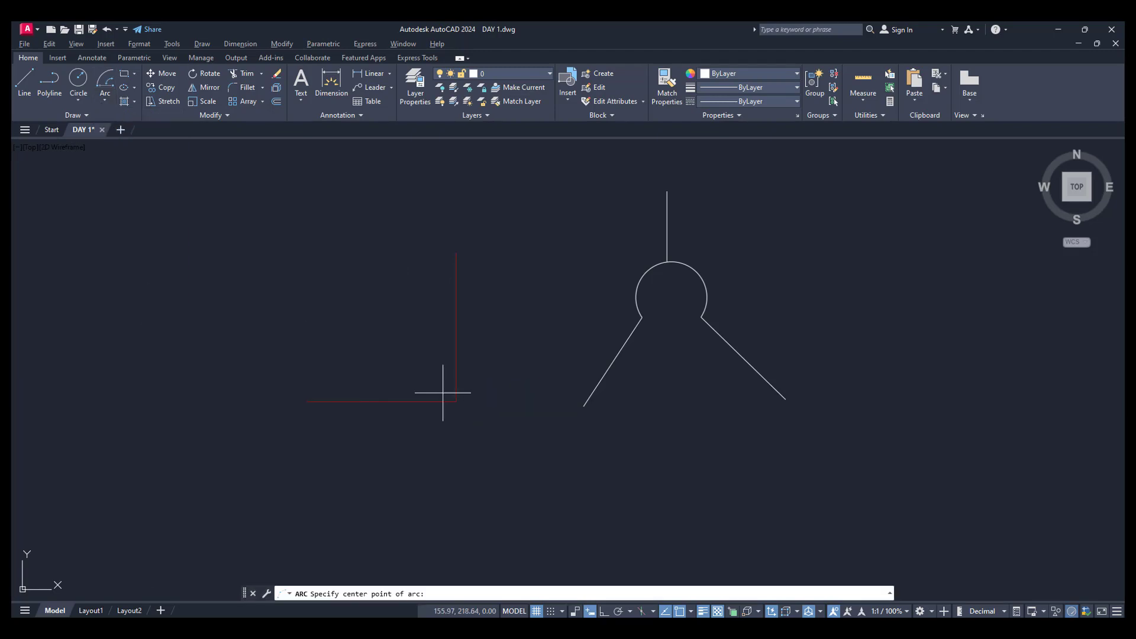
pyautogui.click(456, 401)
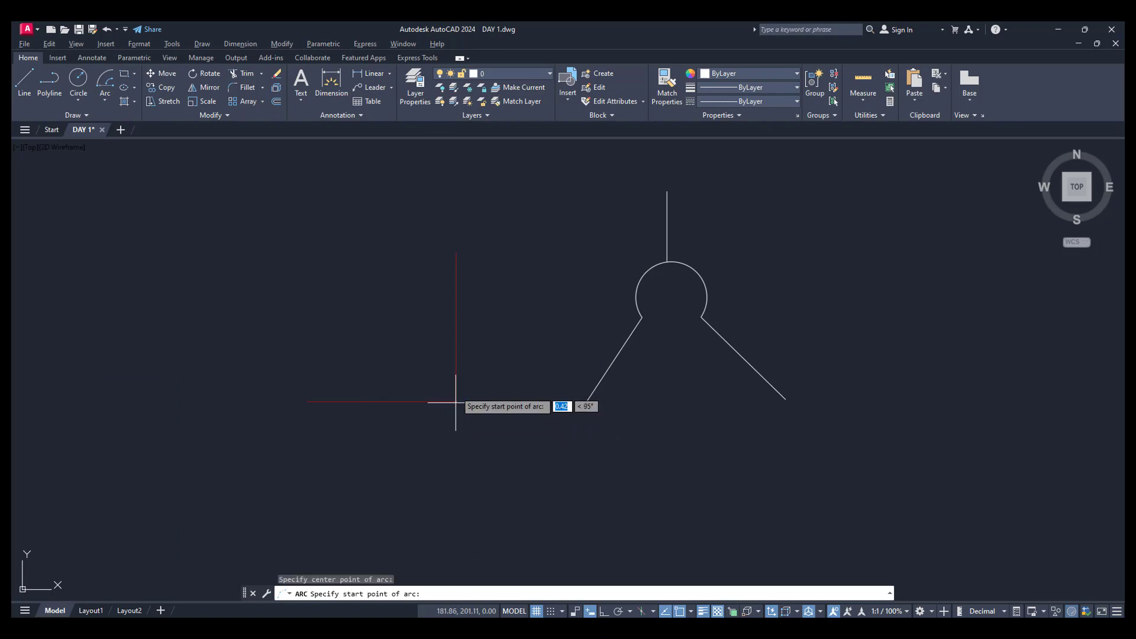
pyautogui.click(456, 253)
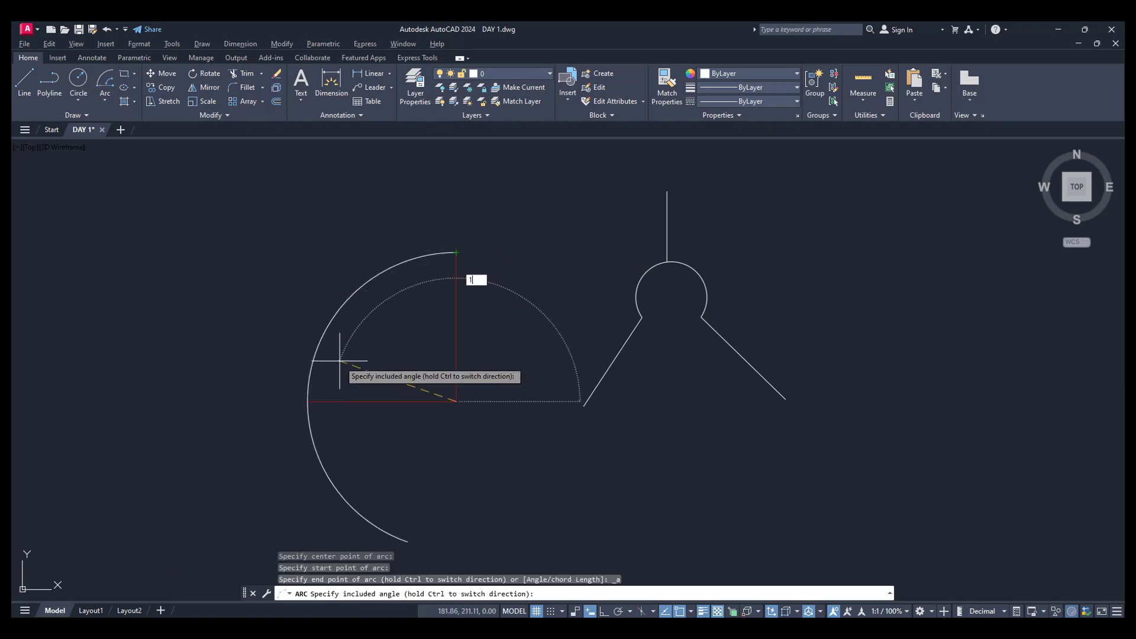
pyautogui.write('180')
pyautogui.press('Return')
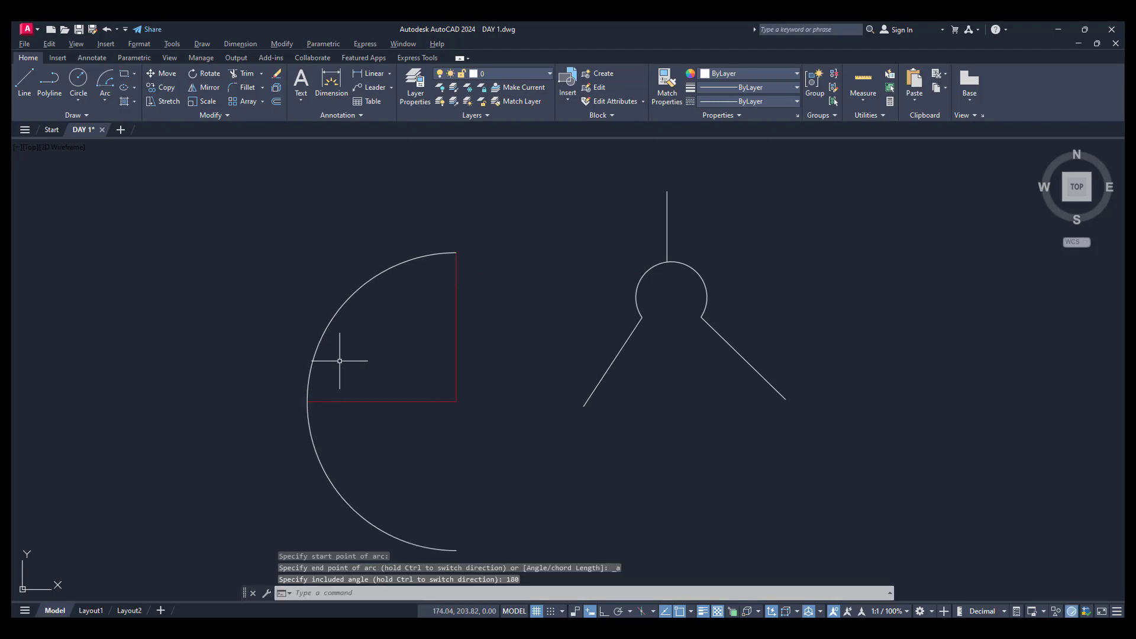
# Step: Erase the 180° arc centred on the red corner
pyautogui.click(388, 352)
pyautogui.click(299, 308)
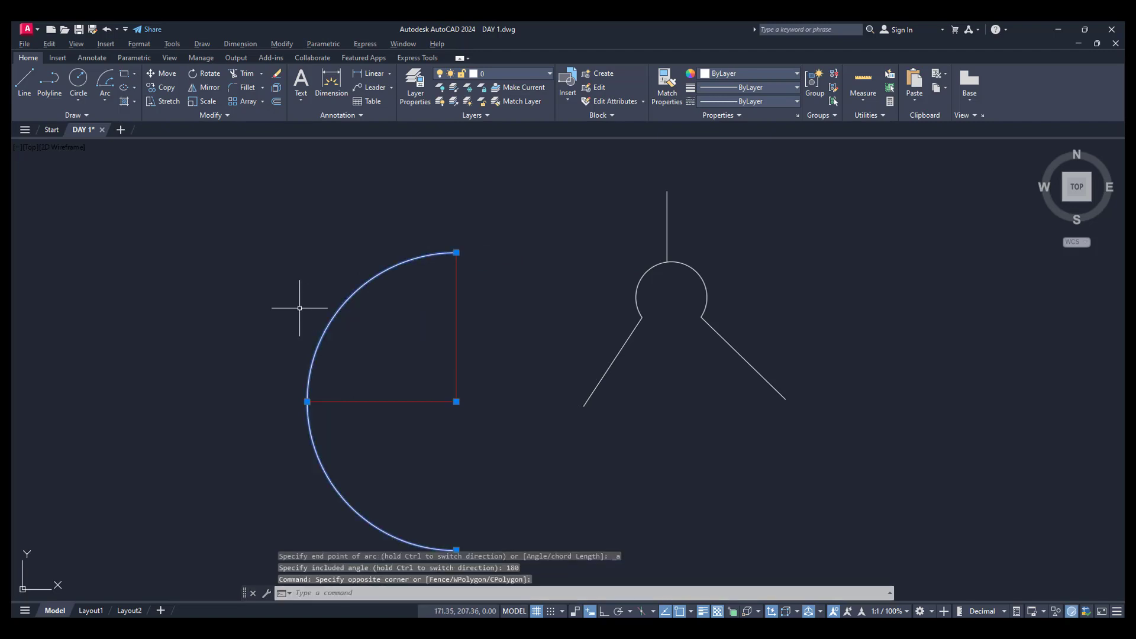
pyautogui.press('Delete')
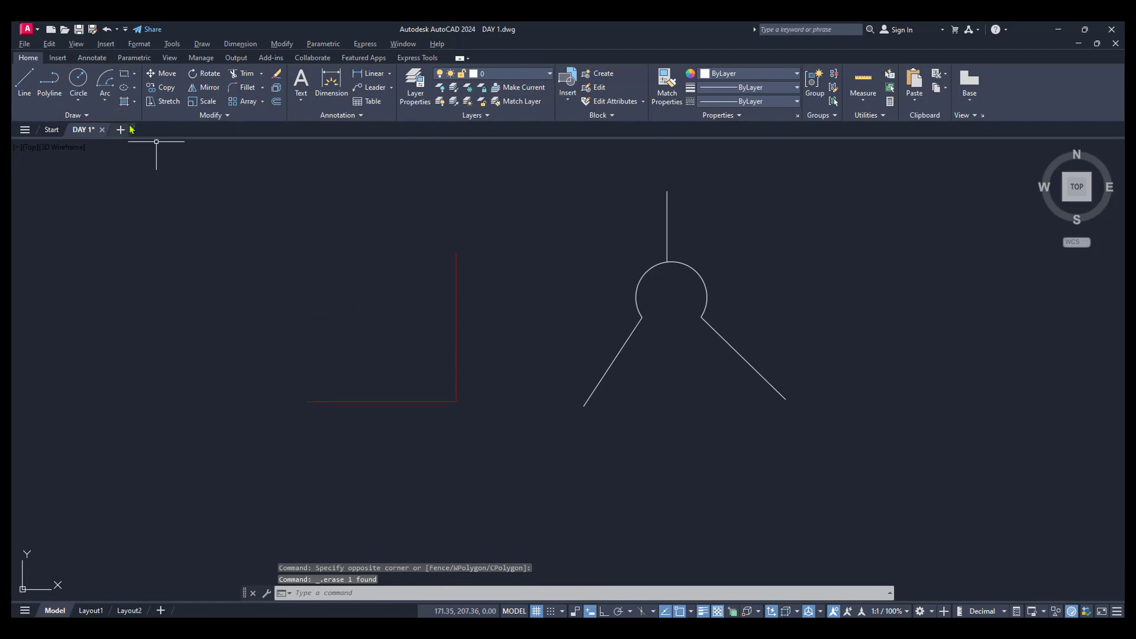
# Step: Draw a Center, Start, Length arc centred on the red corner, starting at the vertical line's upper end, with a chord length of 14.1
pyautogui.click(111, 105)
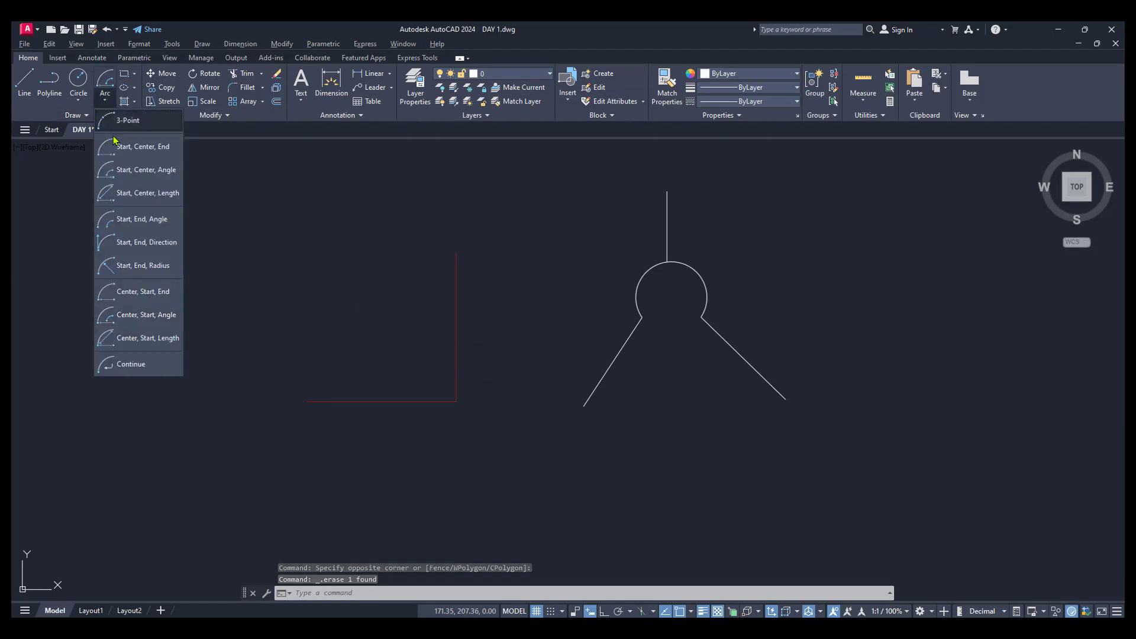
pyautogui.click(141, 342)
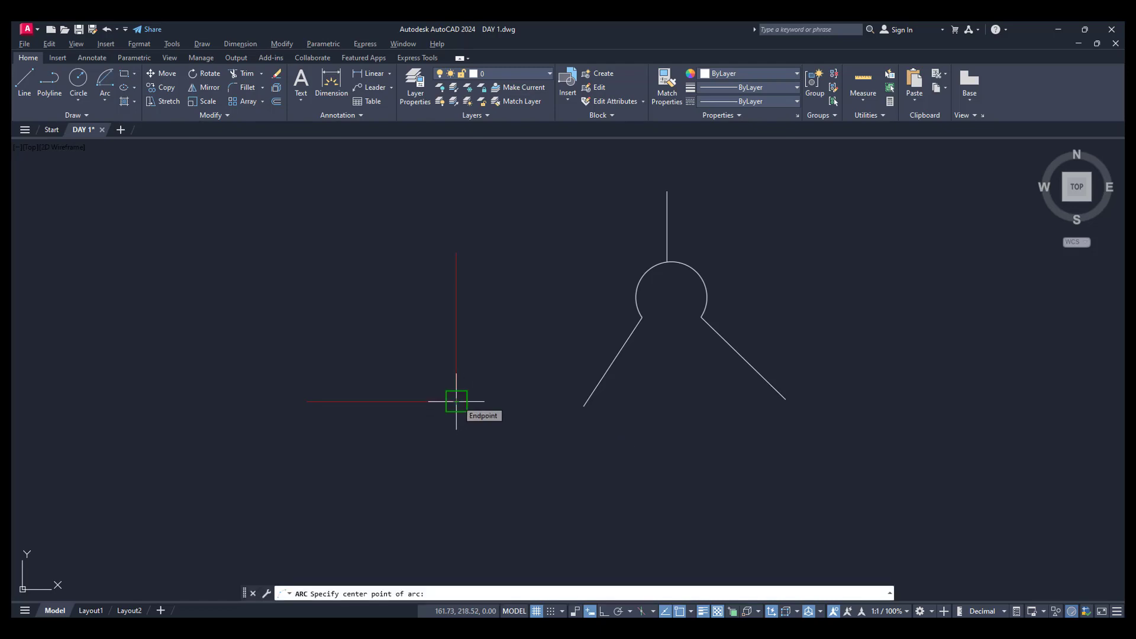
pyautogui.click(456, 401)
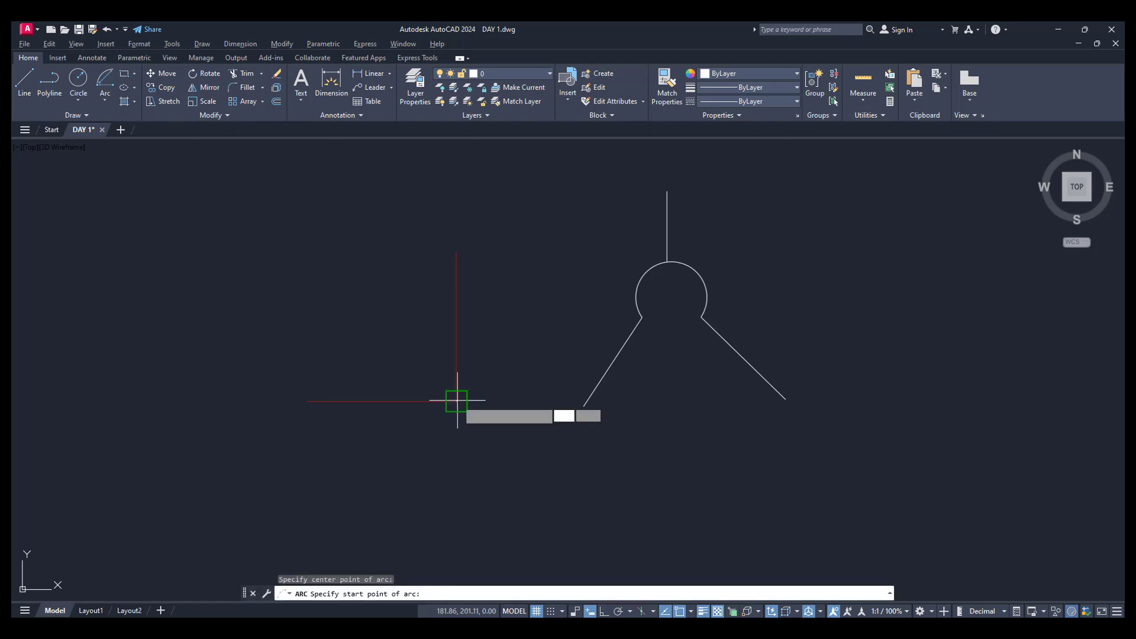
pyautogui.click(456, 252)
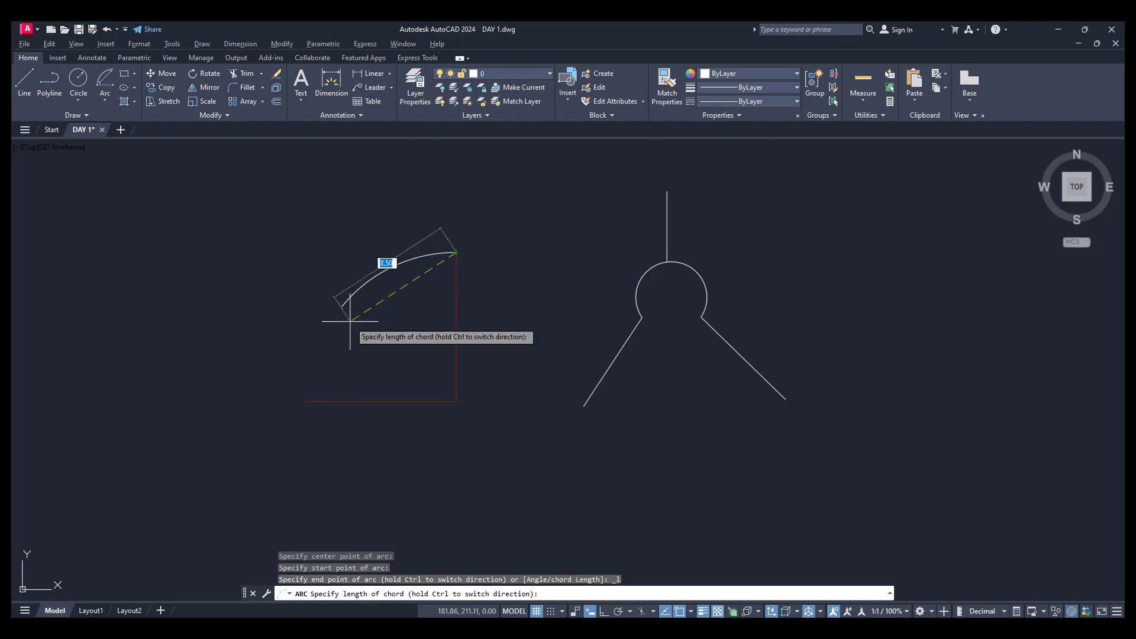
pyautogui.write('14.1')
pyautogui.press('Return')
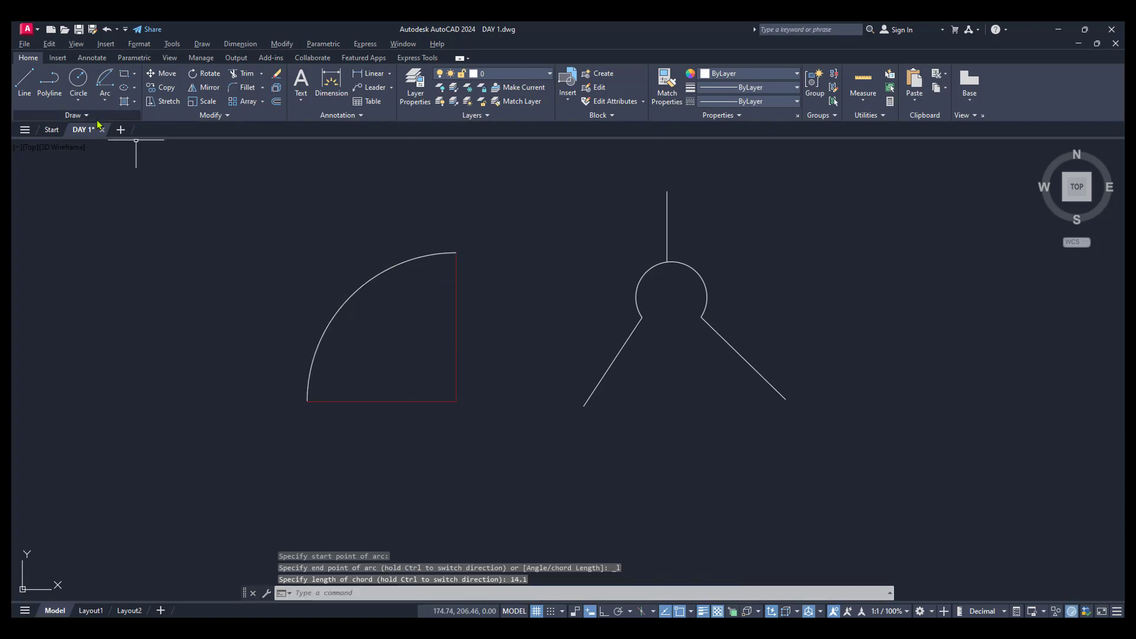
# Step: Add a tangent Continue arc from the quarter arc's lower end, curving below and ending to the left of the horizontal red line
pyautogui.click(105, 100)
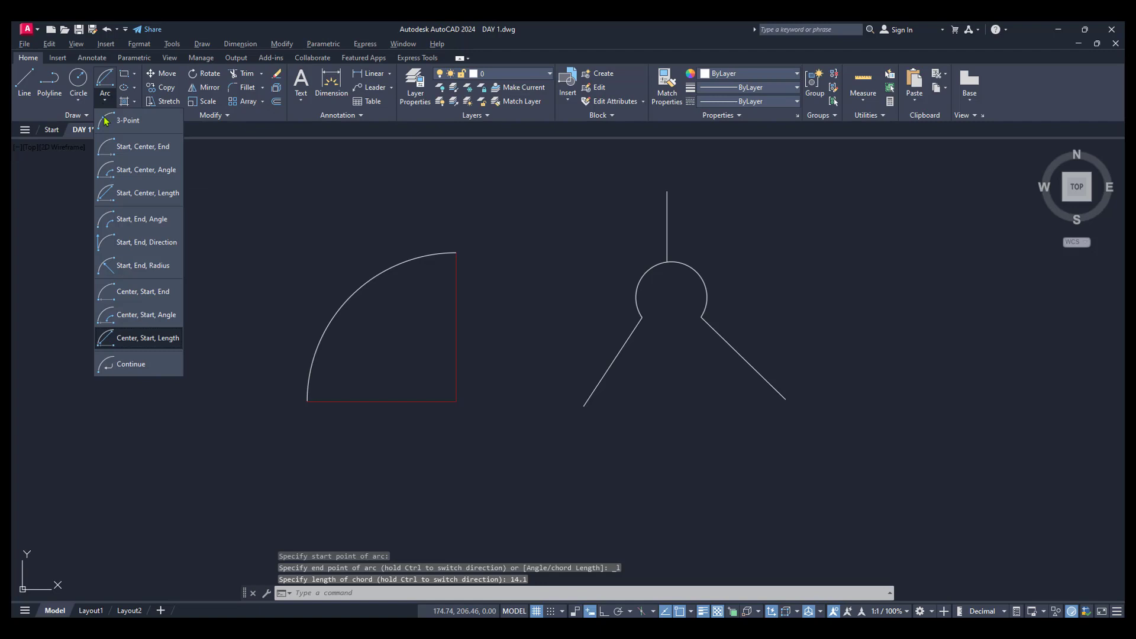
pyautogui.click(131, 365)
pyautogui.moveTo(384, 475); pyautogui.dragTo(383, 375, button='middle')
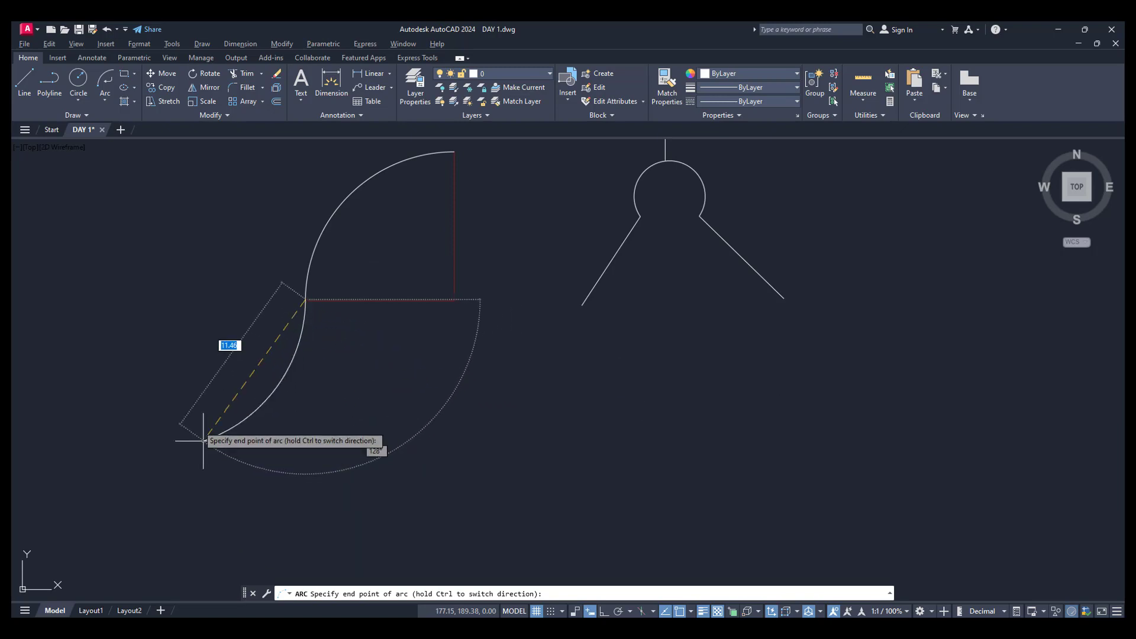
pyautogui.click(178, 359)
# Step: Add a second Continue arc from the lower arc's free left end, ending above it and left of the quarter arc
pyautogui.scroll(-4, 366, 402)
pyautogui.moveTo(370, 408); pyautogui.dragTo(418, 378, button='middle')
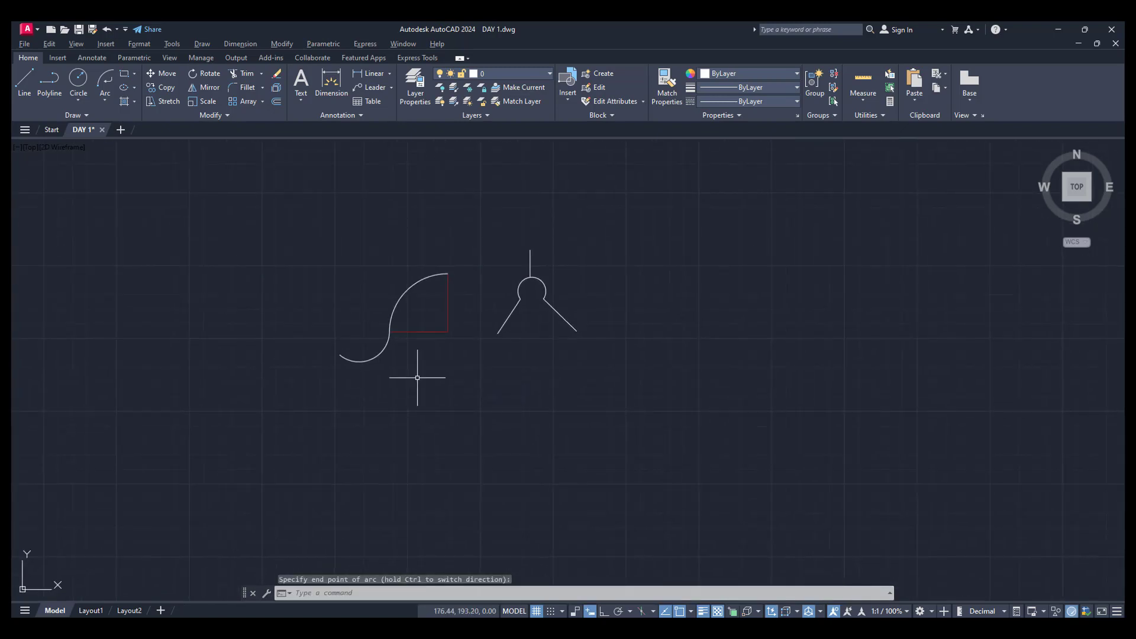
pyautogui.scroll(2, 420, 376)
pyautogui.click(100, 107)
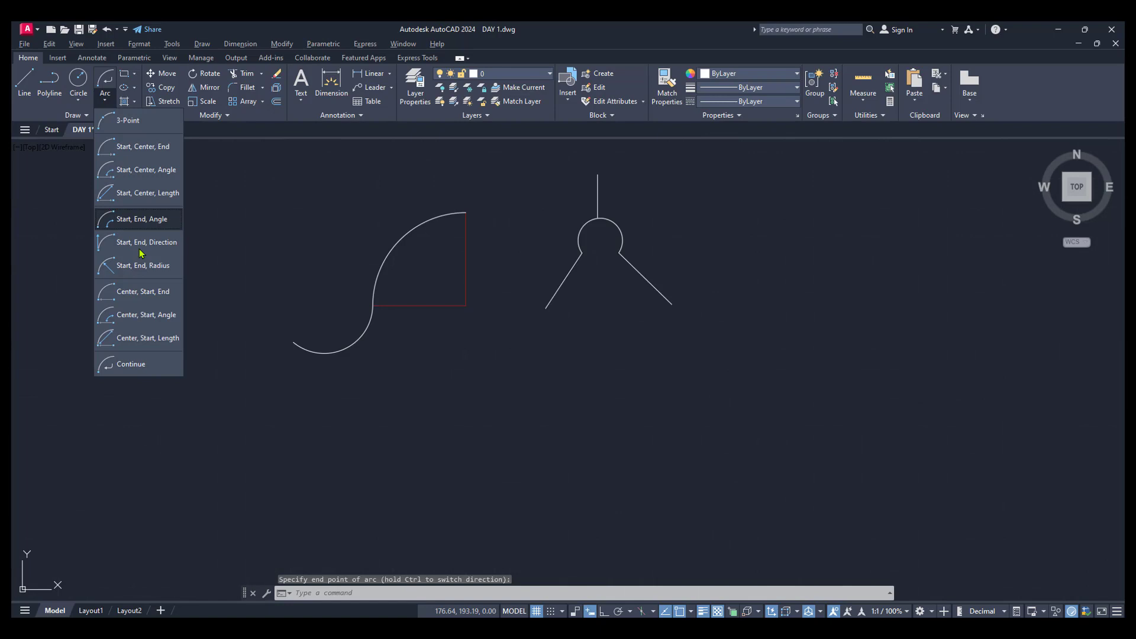
pyautogui.click(129, 363)
pyautogui.click(310, 253)
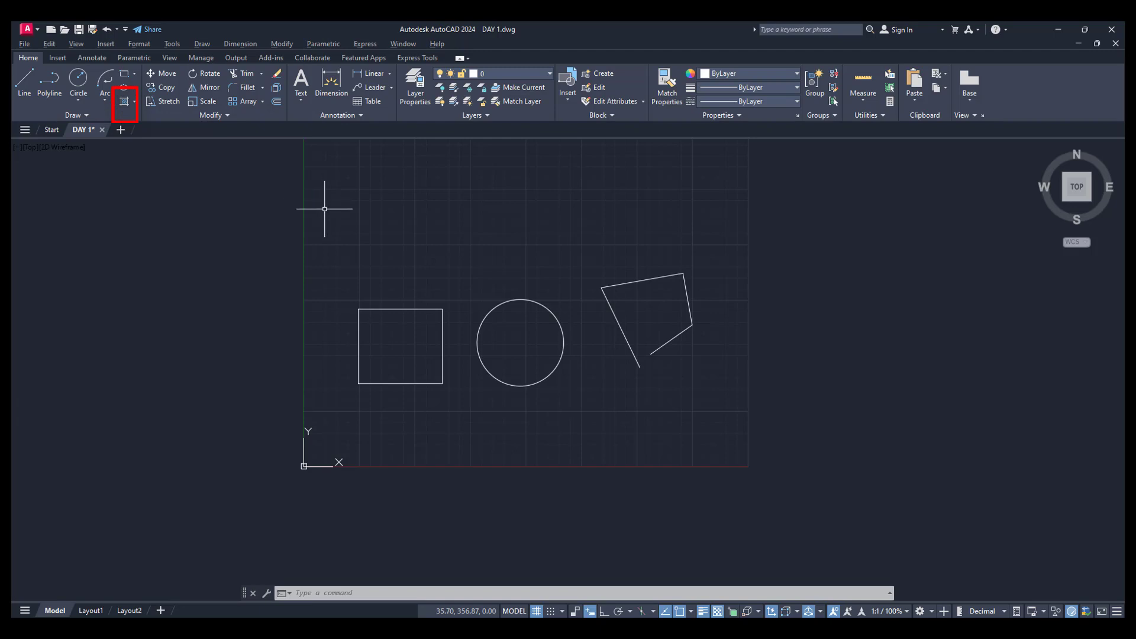
# Step: Fill the rectangle and circle with a Solid hatch in red 205,32,39, and undo the hatch
pyautogui.write('h')
pyautogui.press('Return')
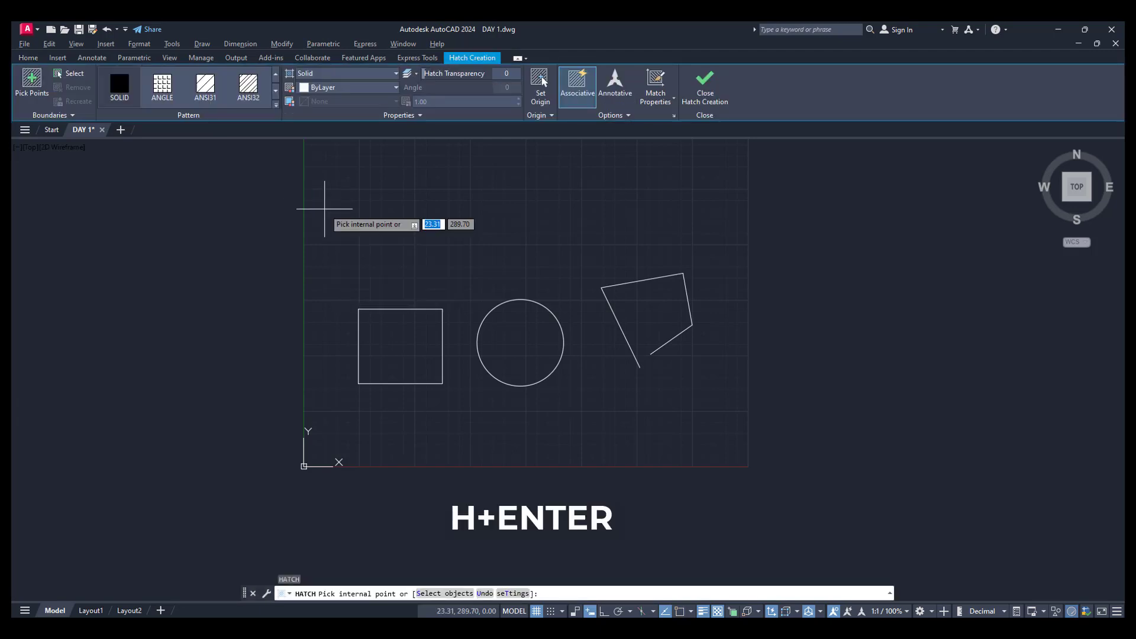
pyautogui.click(370, 319)
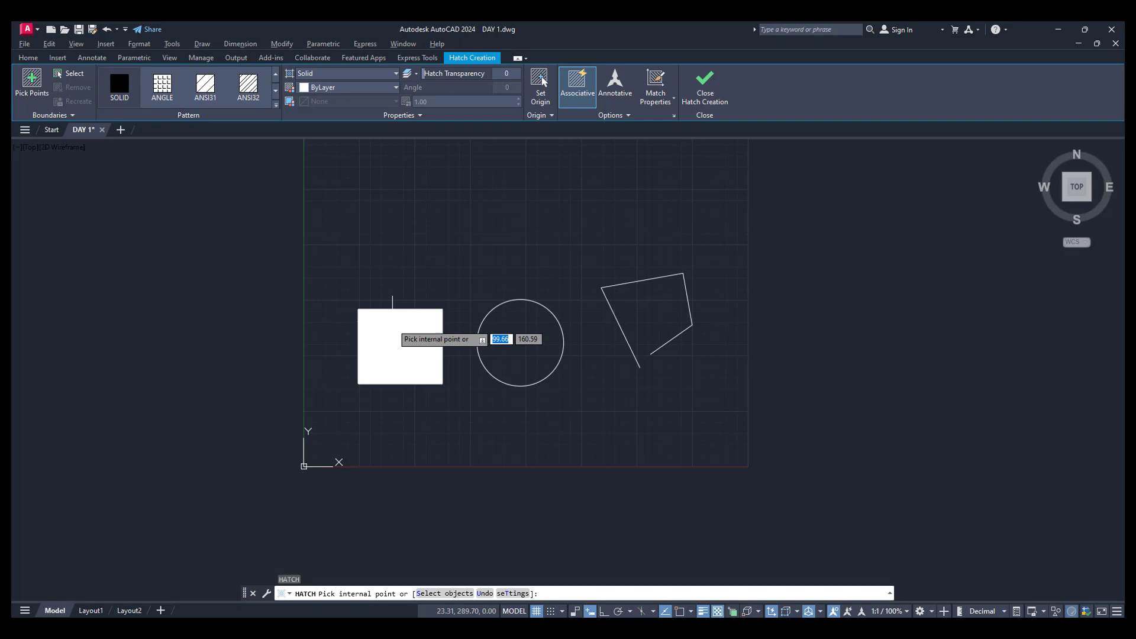
pyautogui.click(330, 75)
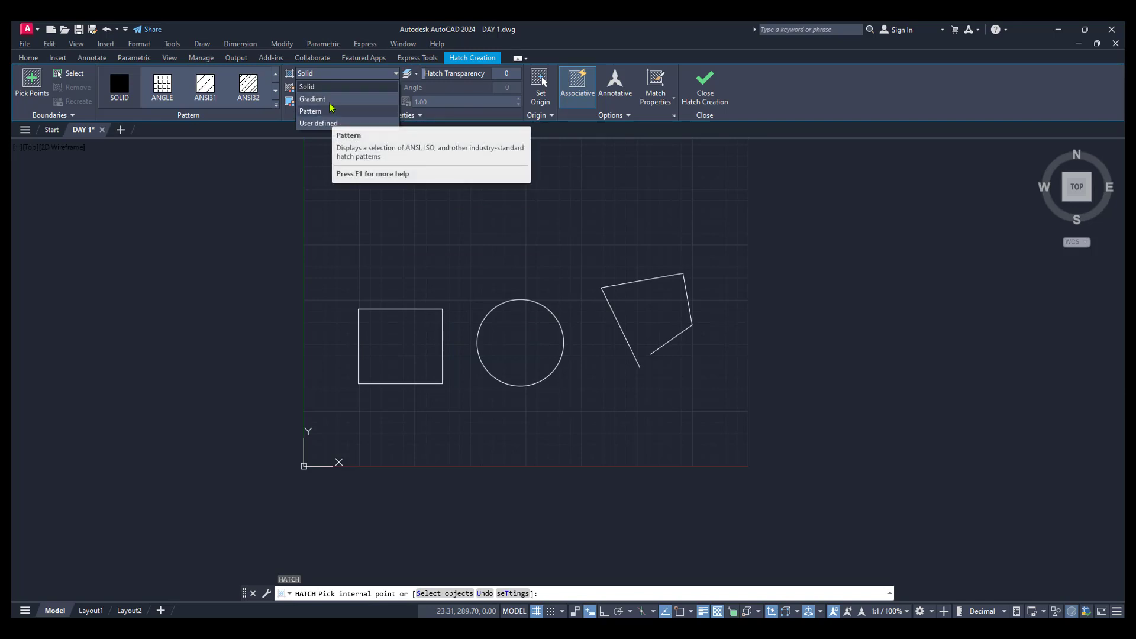
pyautogui.click(329, 74)
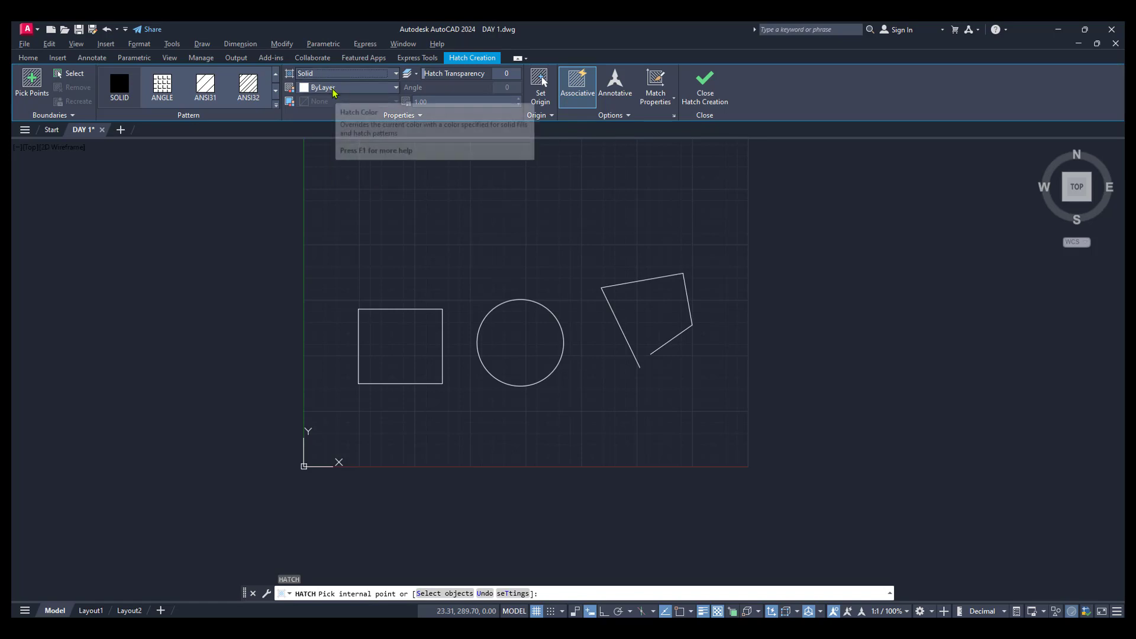
pyautogui.click(335, 89)
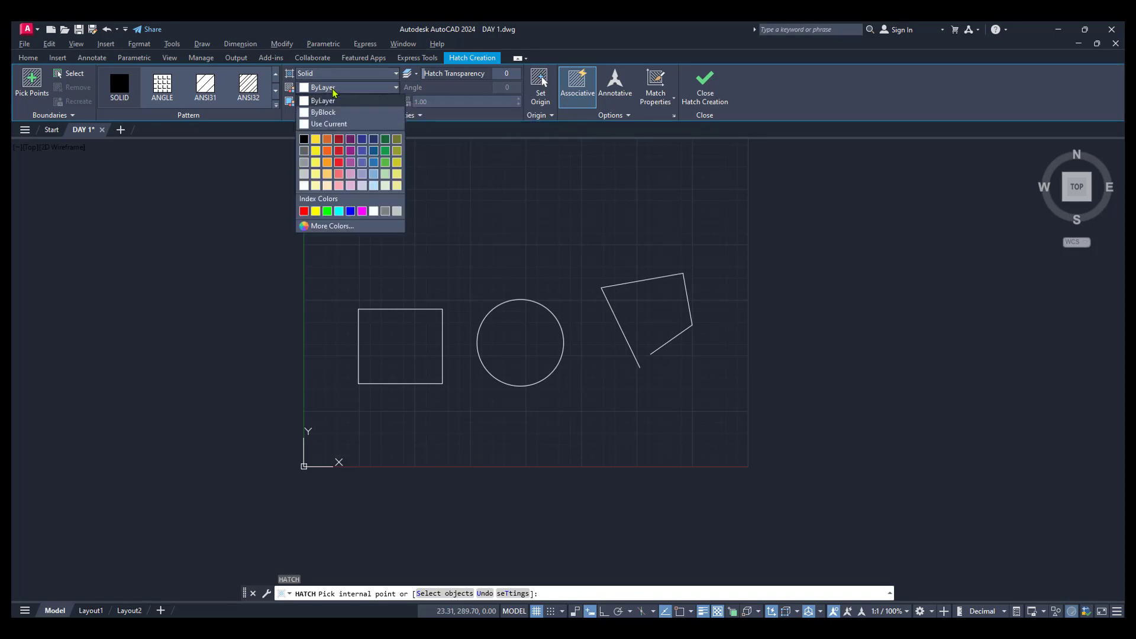
pyautogui.click(339, 155)
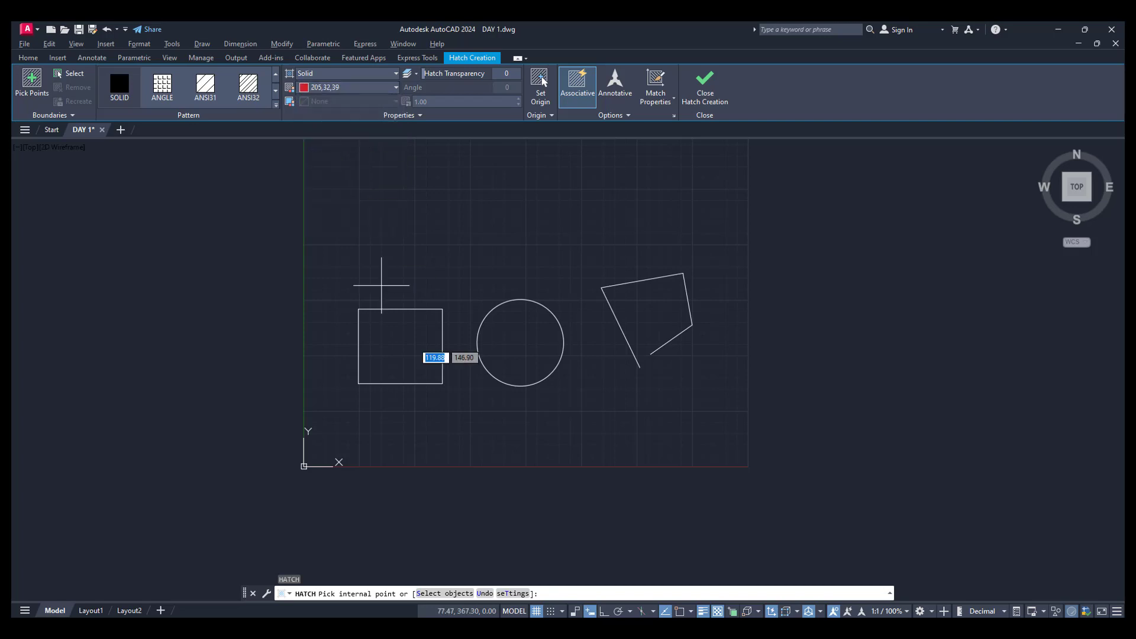
pyautogui.click(410, 351)
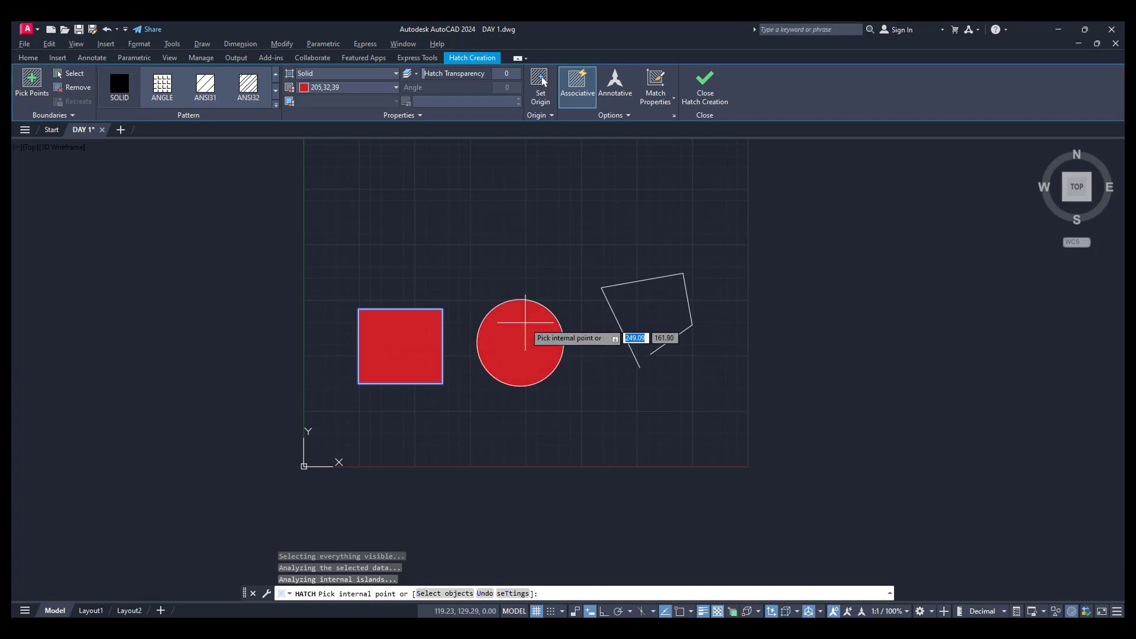
pyautogui.click(526, 323)
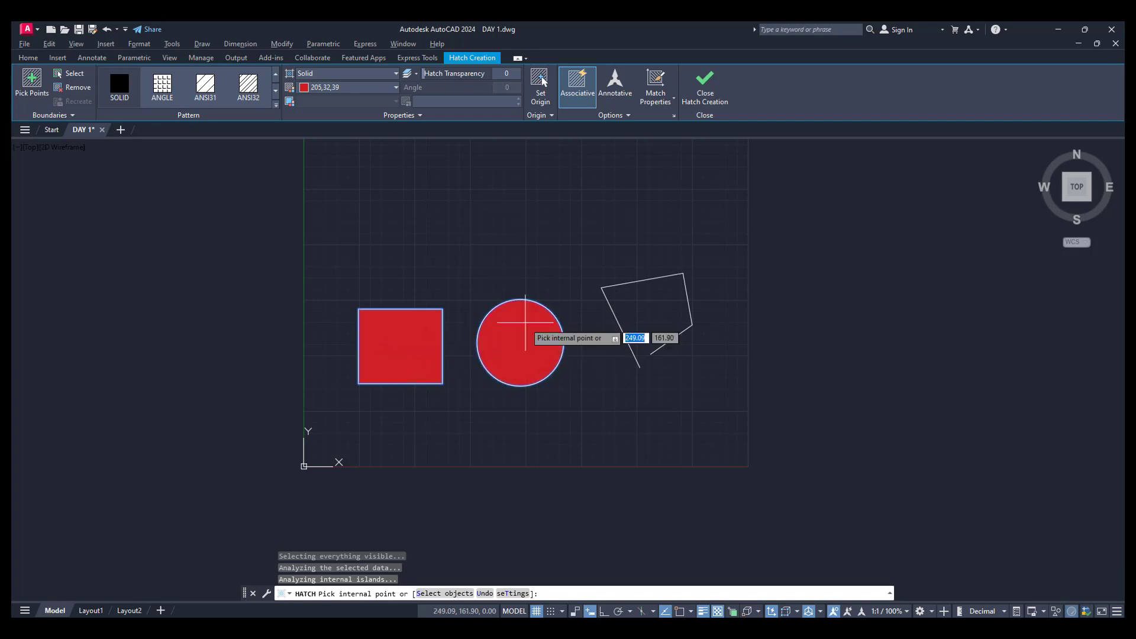
pyautogui.click(705, 89)
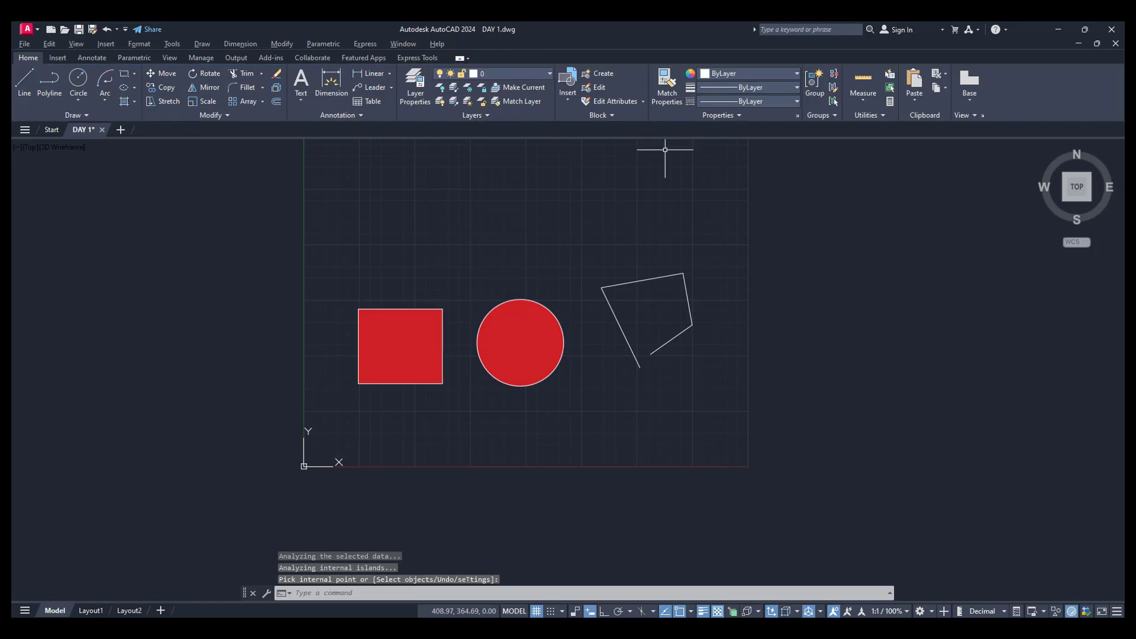
pyautogui.hotkey('ctrl', 'z')
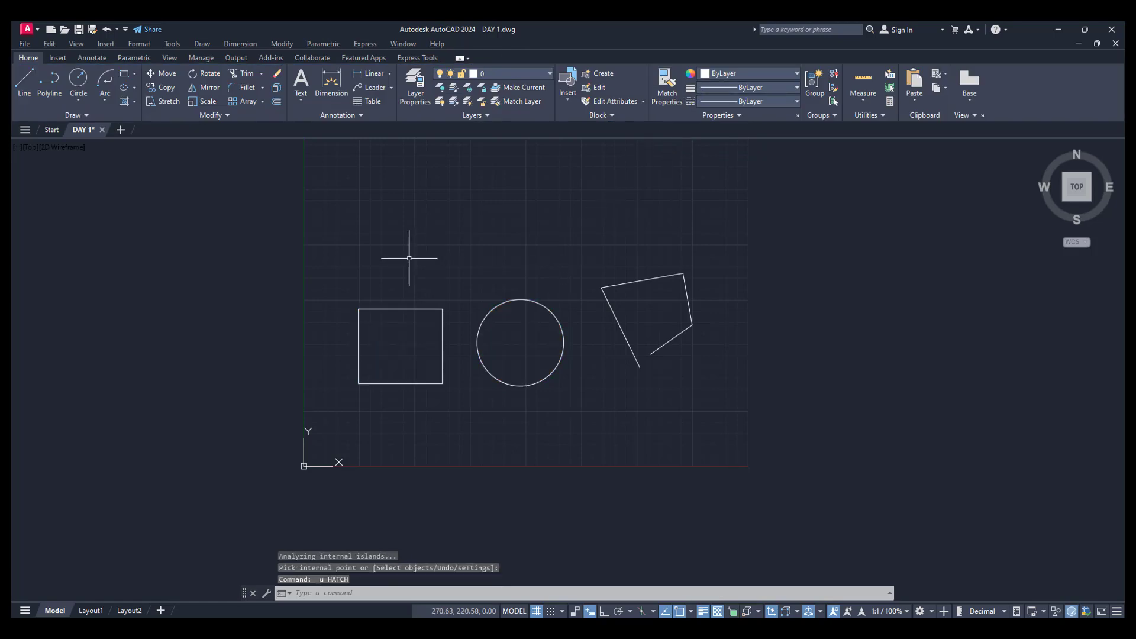
# Step: Hatch the rectangle with a Gradient fill using purple 147,39,143 as the first colour and red 153,27,30 as the second
pyautogui.write('h')
pyautogui.press('Return')
pyautogui.click(338, 73)
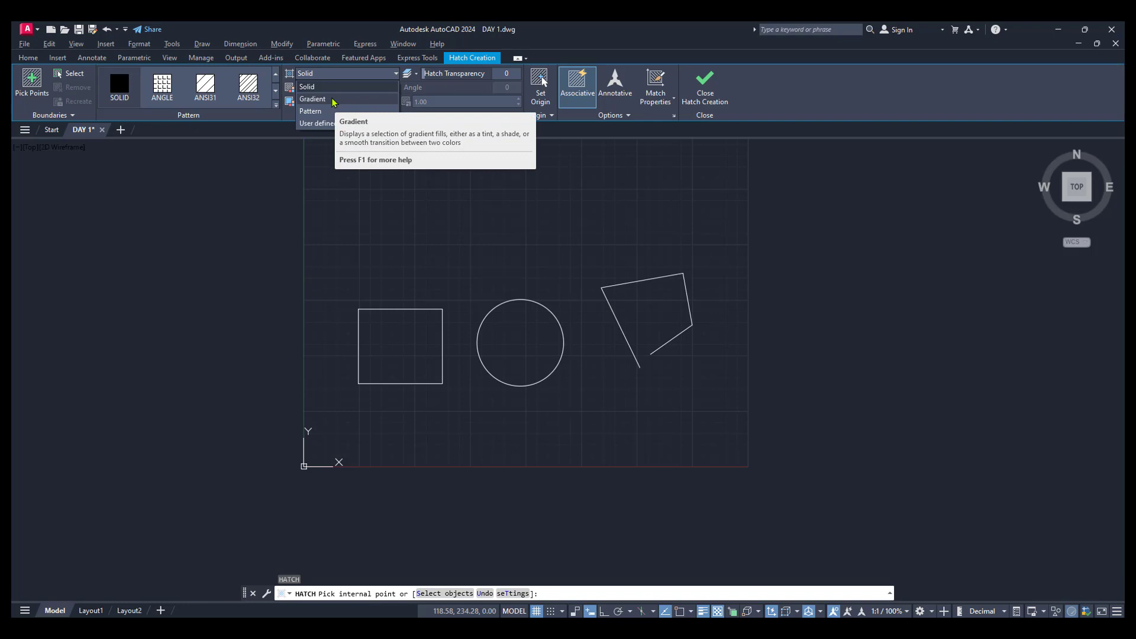
pyautogui.click(333, 99)
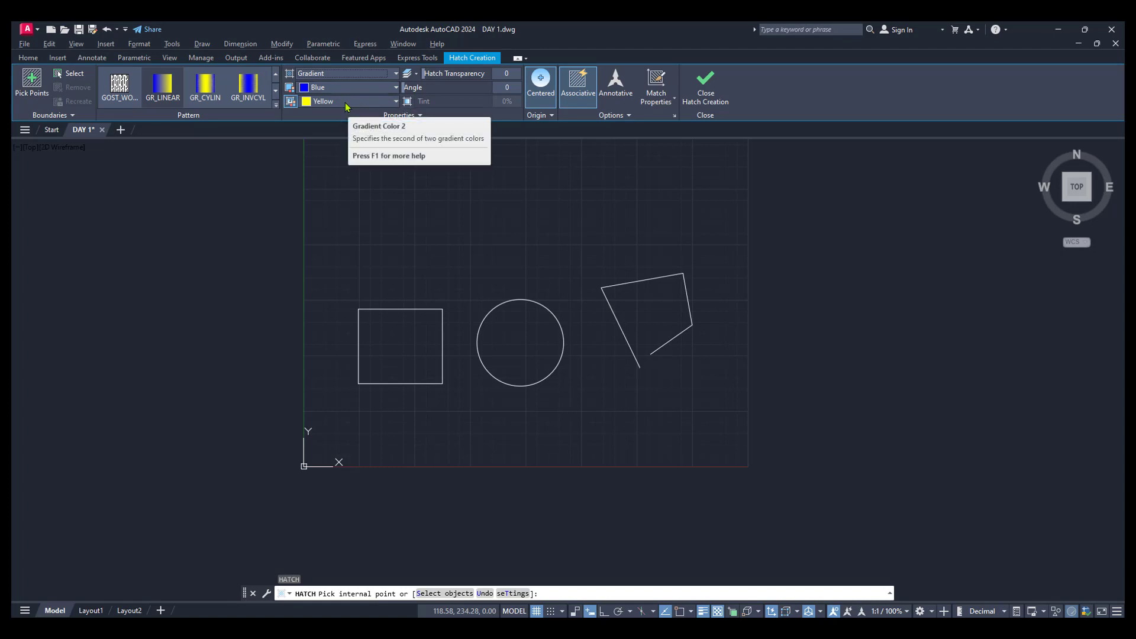
pyautogui.click(353, 89)
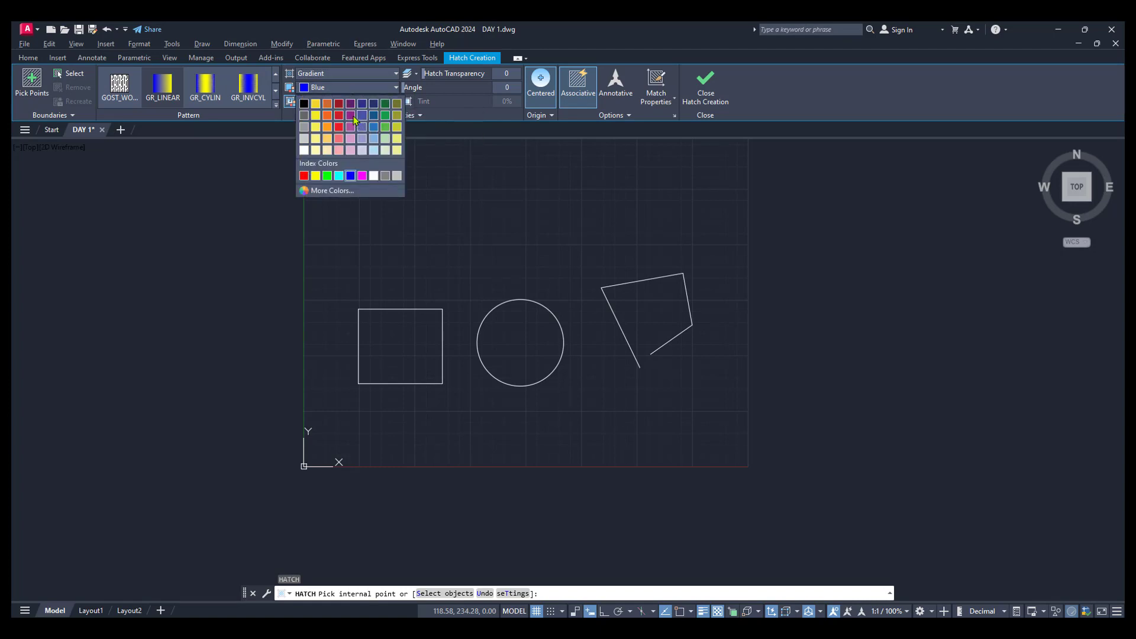
pyautogui.click(358, 113)
pyautogui.click(358, 102)
pyautogui.click(339, 116)
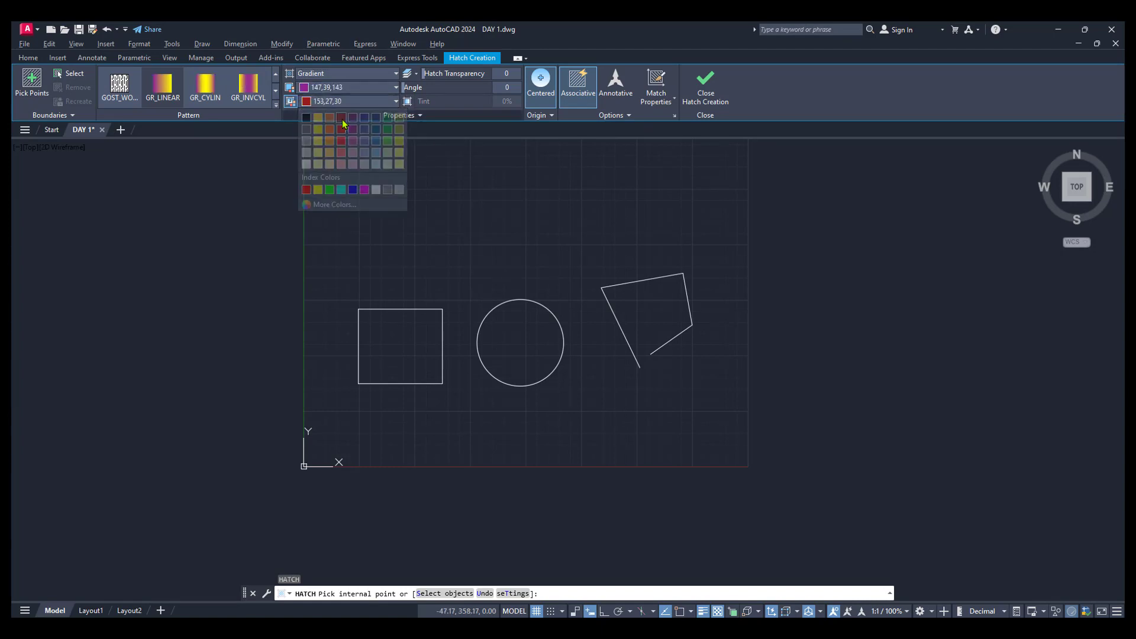
pyautogui.click(402, 352)
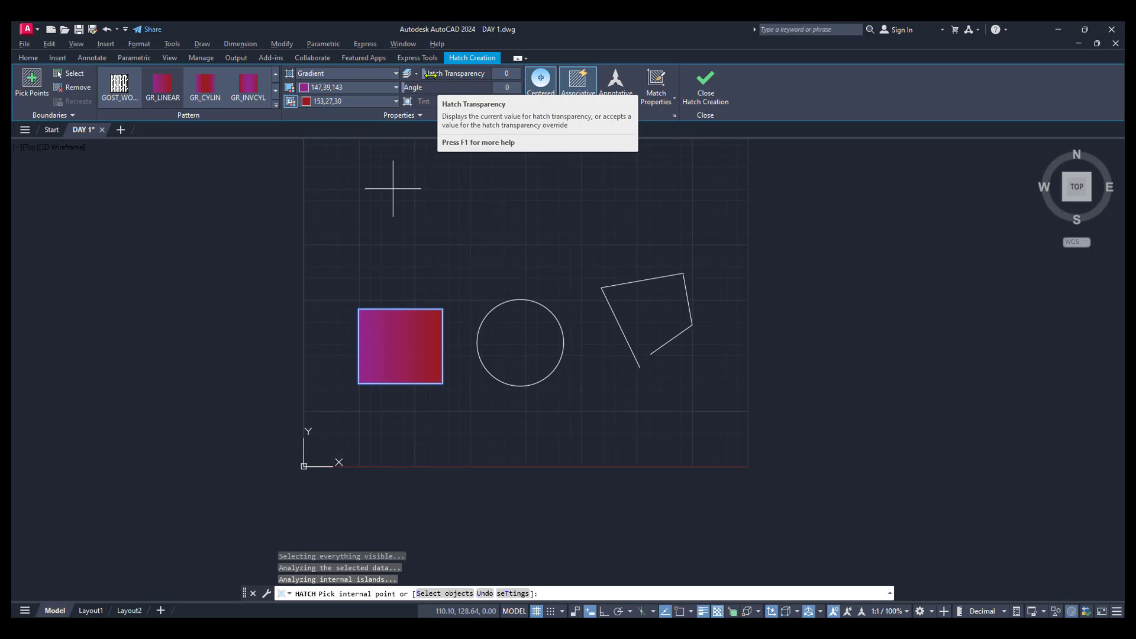
# Step: Set the rectangle hatch's transparency to 56, rotate its gradient so red sits at the upper-left corner, and finish the hatch
pyautogui.moveTo(431, 73); pyautogui.dragTo(502, 83)
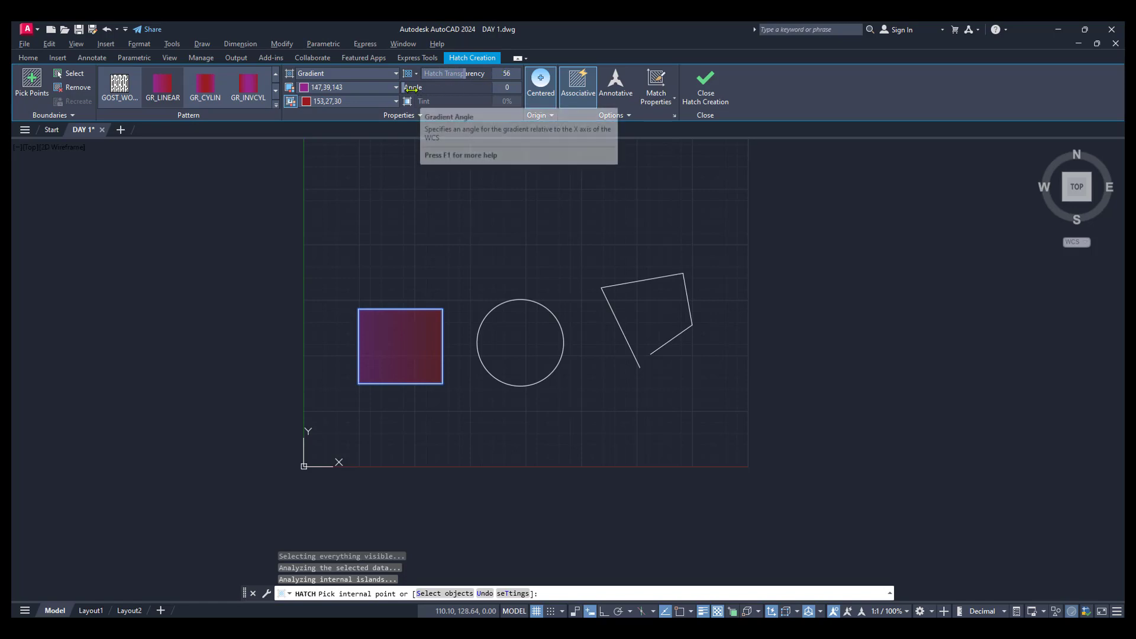
pyautogui.moveTo(432, 89); pyautogui.dragTo(463, 94)
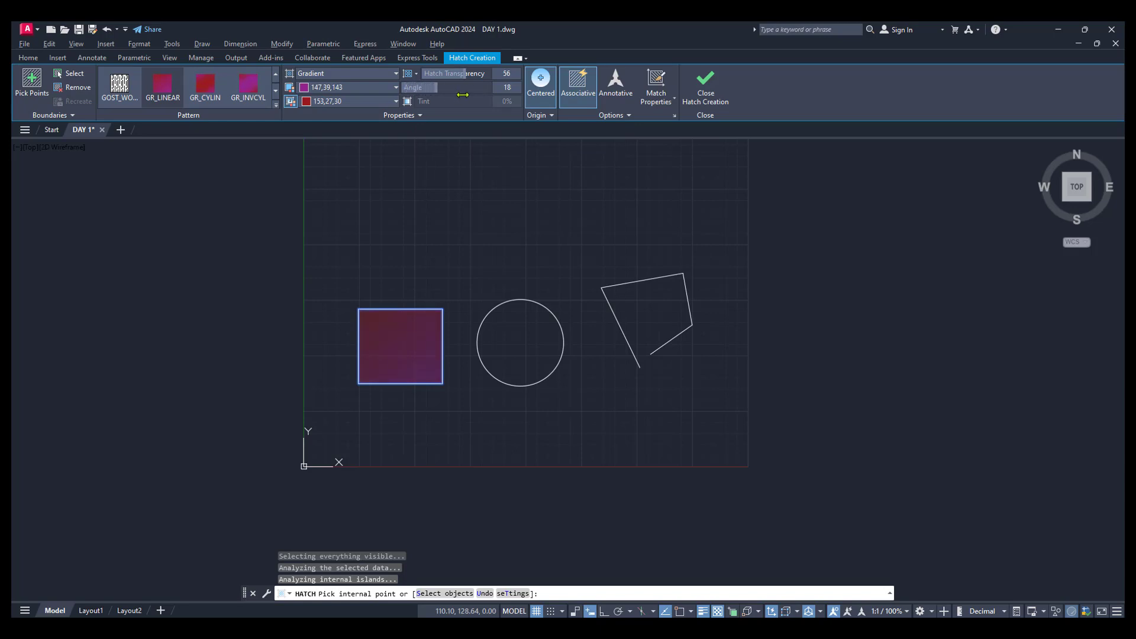
pyautogui.click(708, 89)
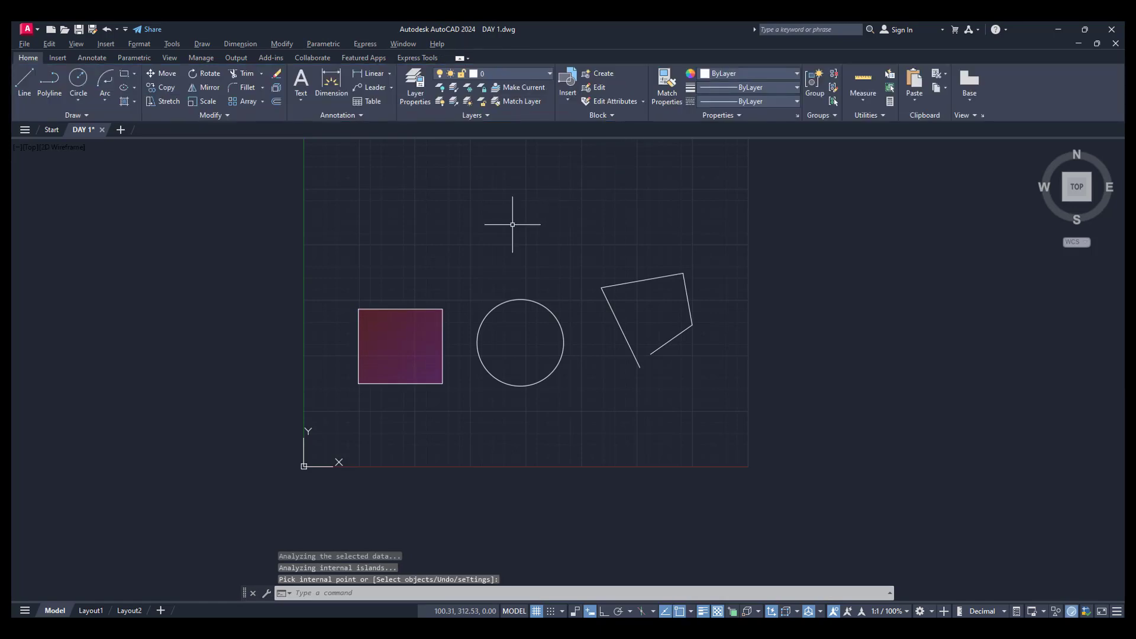
# Step: Start another hatch of type Pattern and fill the circle with the AR-CONC pattern
pyautogui.press('Return')
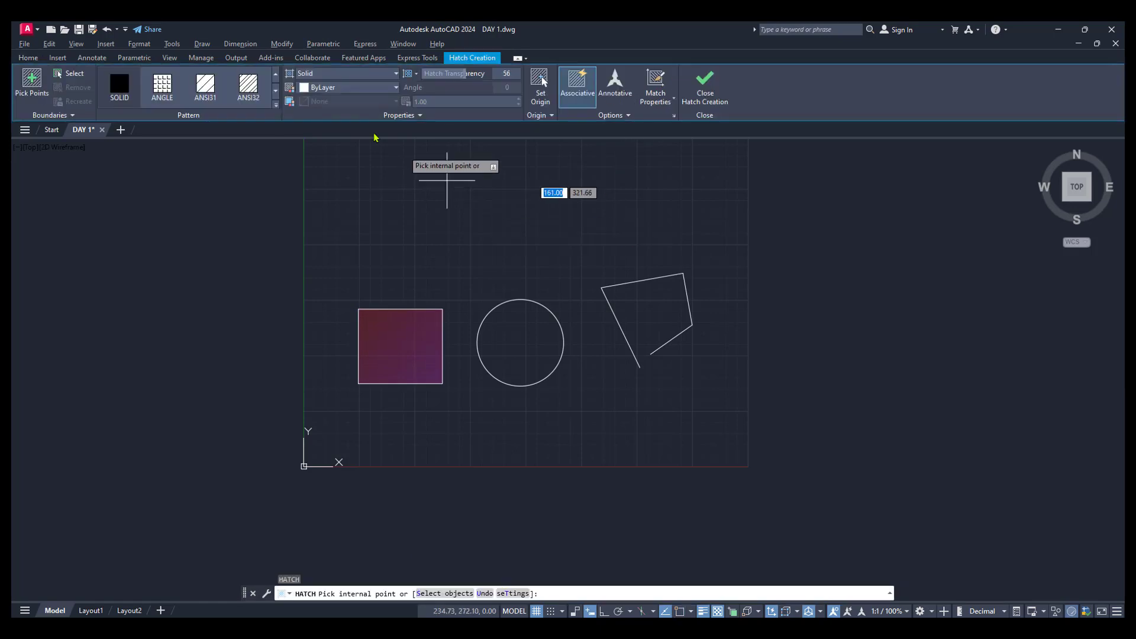
pyautogui.click(341, 78)
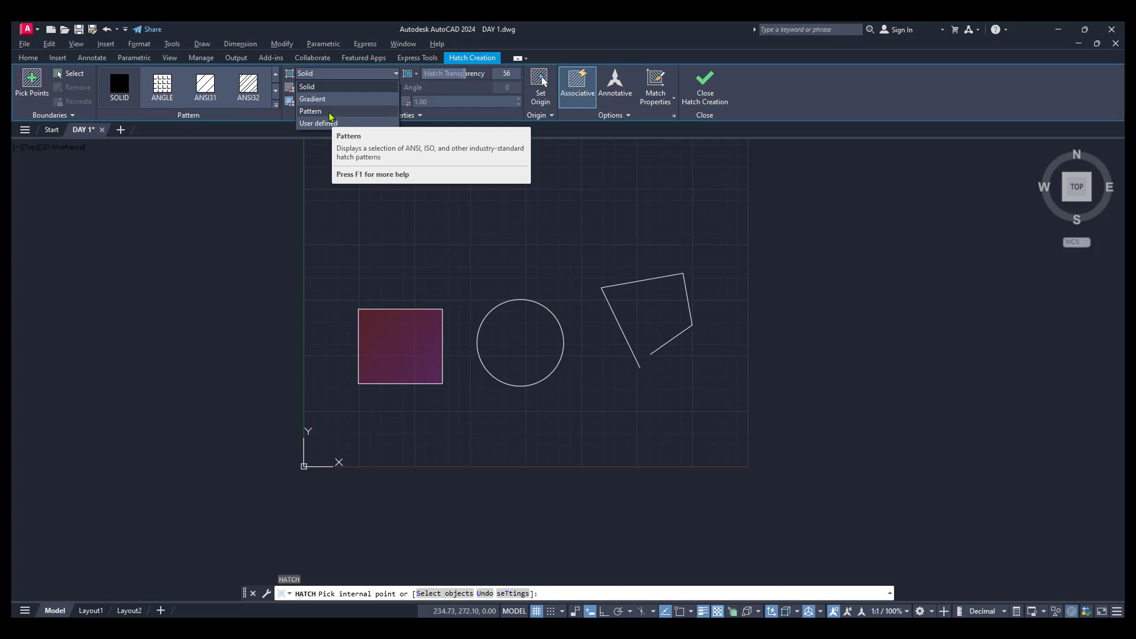
pyautogui.click(331, 113)
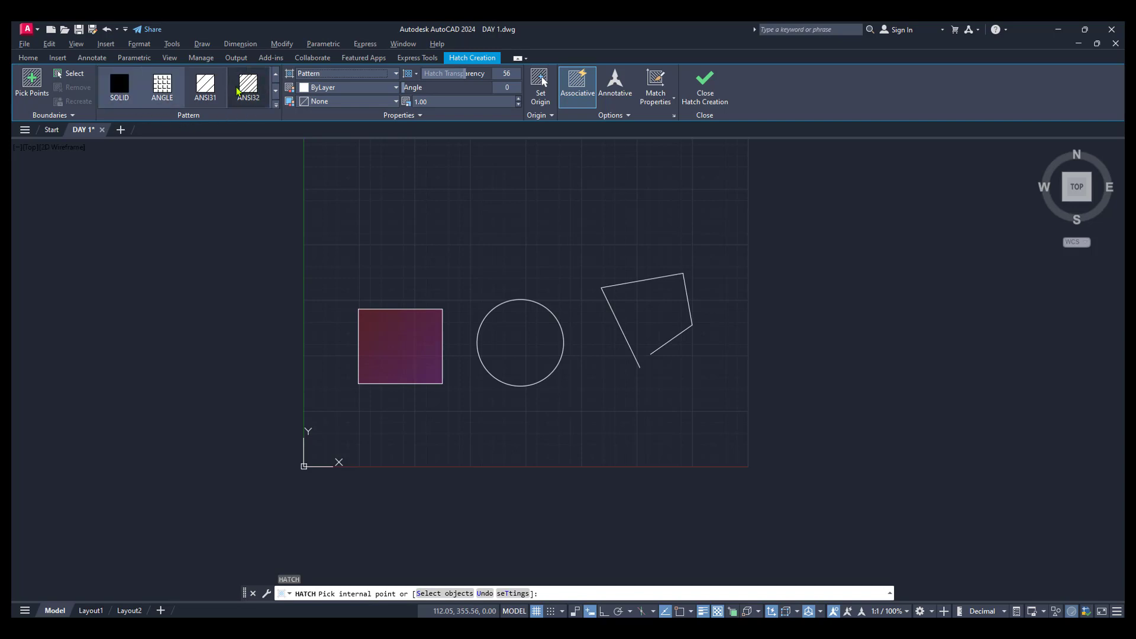
pyautogui.click(276, 105)
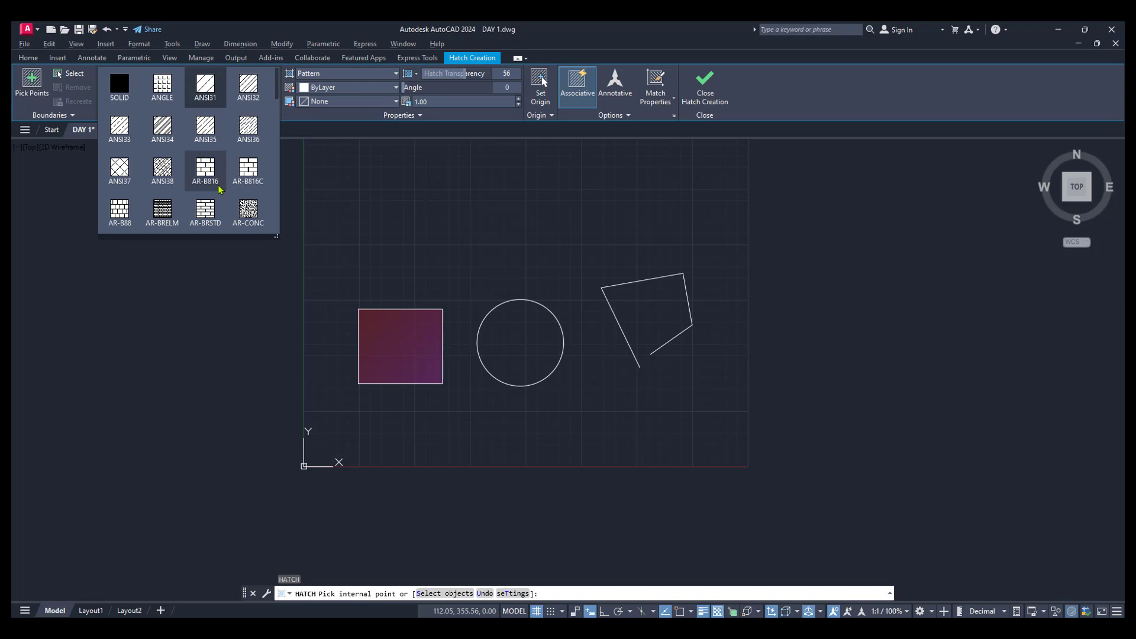
pyautogui.scroll(-1, 231, 206)
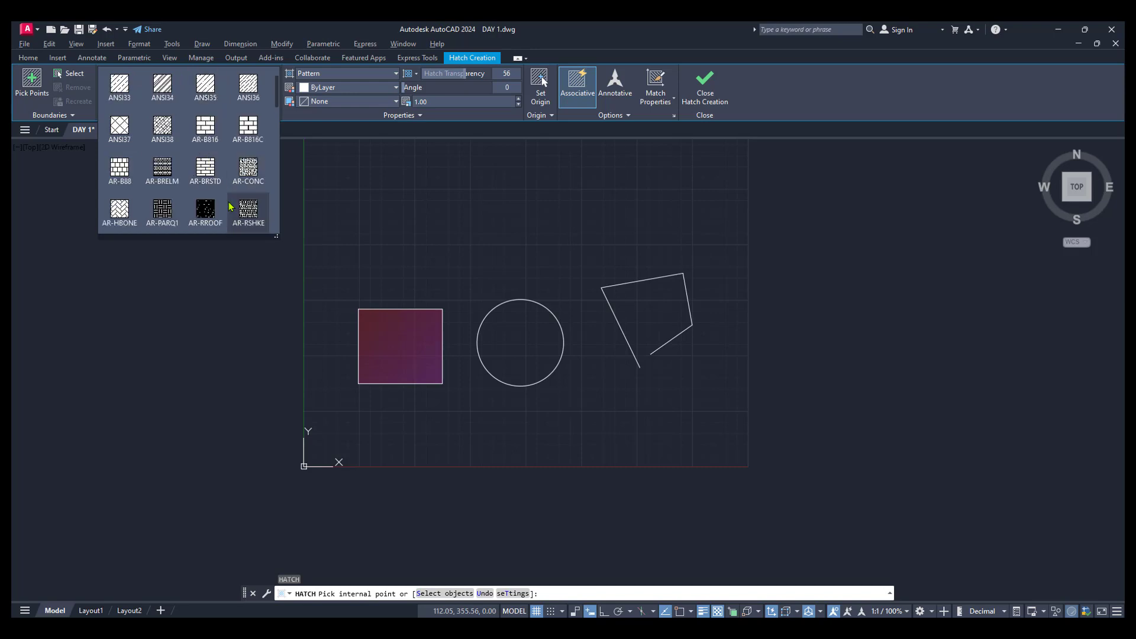
pyautogui.click(249, 171)
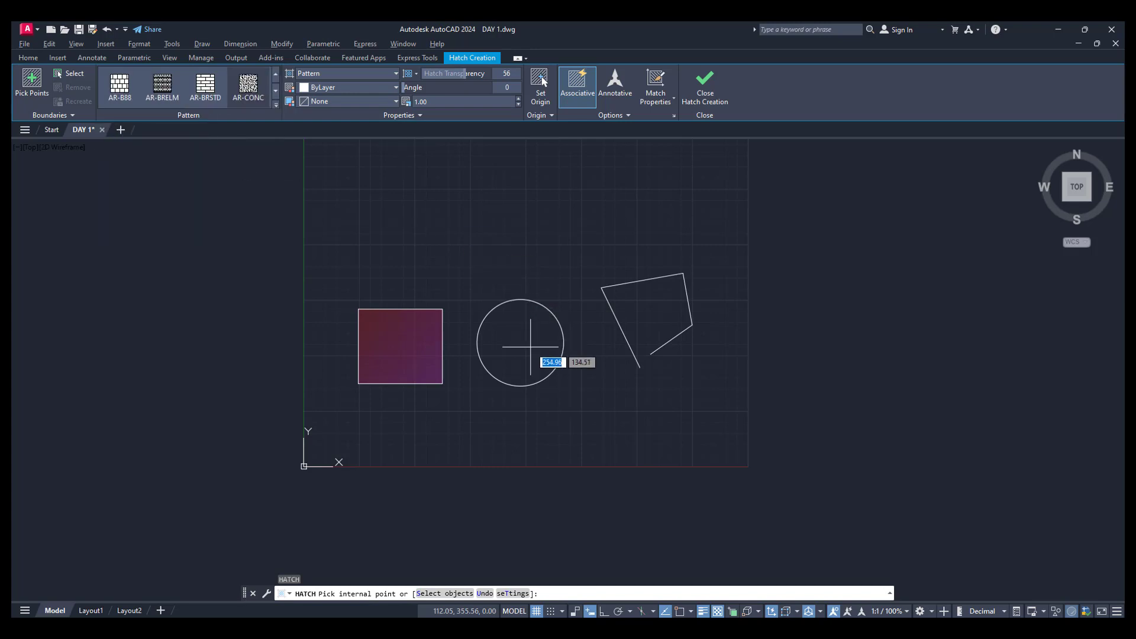
pyautogui.click(531, 346)
# Step: Set the circle hatch's transparency to 80 and its angle to 272
pyautogui.scroll(4, 531, 347)
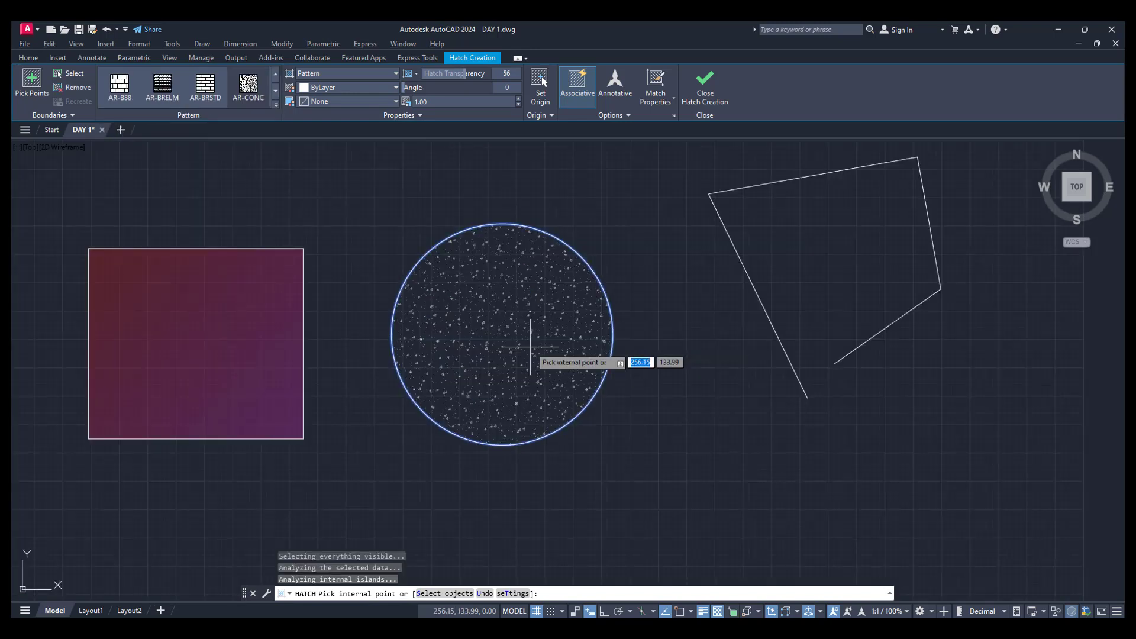
pyautogui.scroll(2, 468, 302)
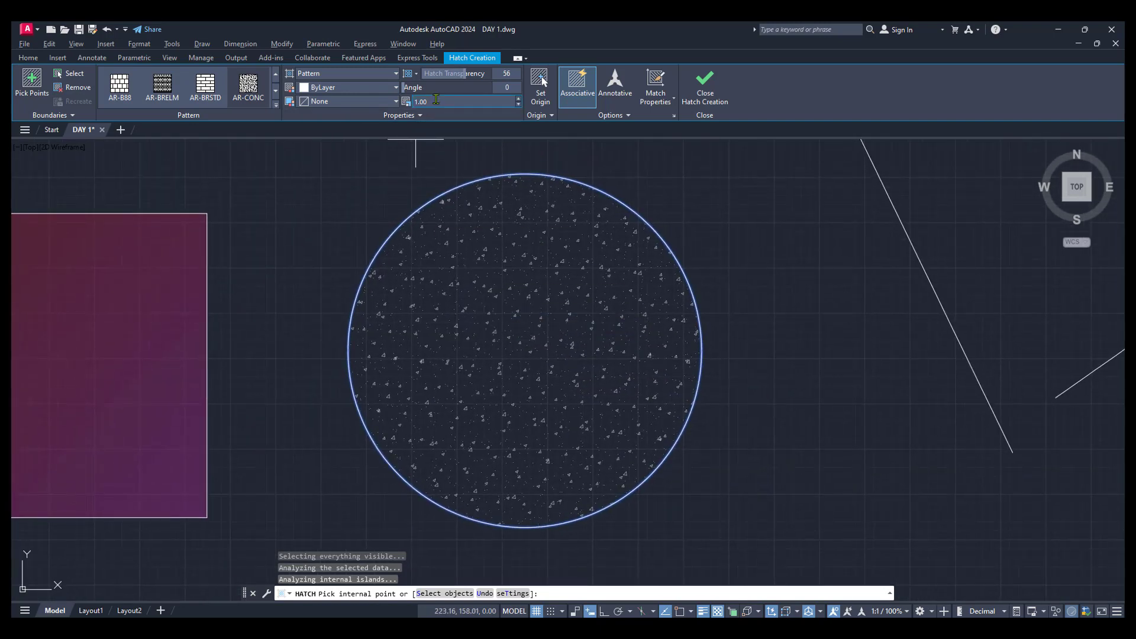
pyautogui.moveTo(412, 88)
pyautogui.mouseDown()
pyautogui.moveTo(505, 95)
pyautogui.moveTo(416, 77)
pyautogui.moveTo(480, 76)
pyautogui.mouseUp()
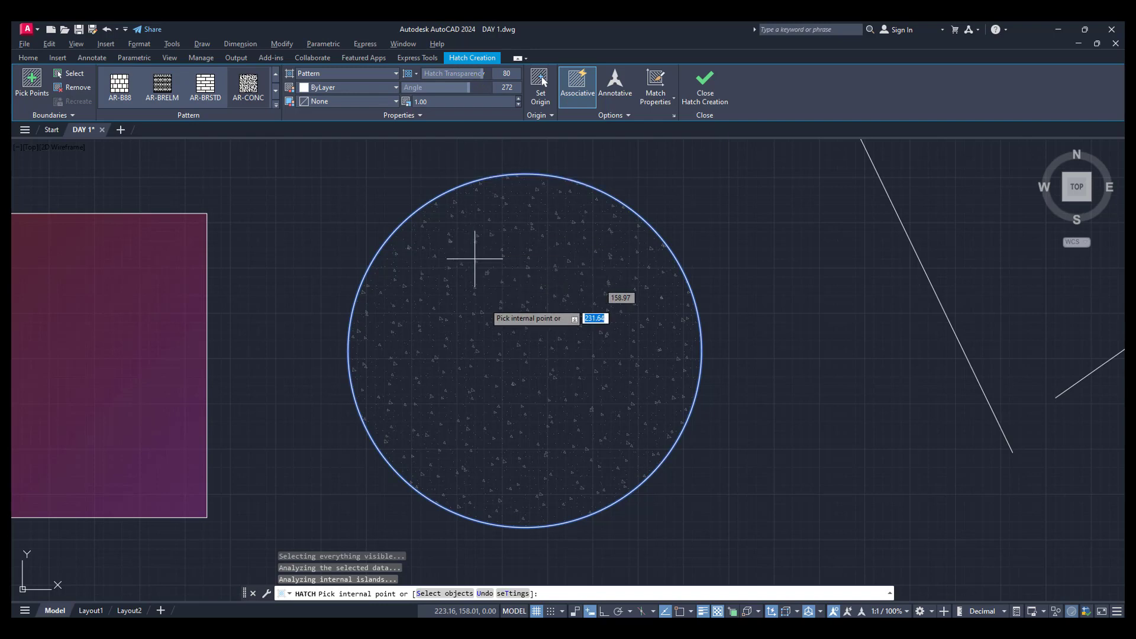
pyautogui.scroll(-2, 481, 307)
pyautogui.scroll(2, 482, 309)
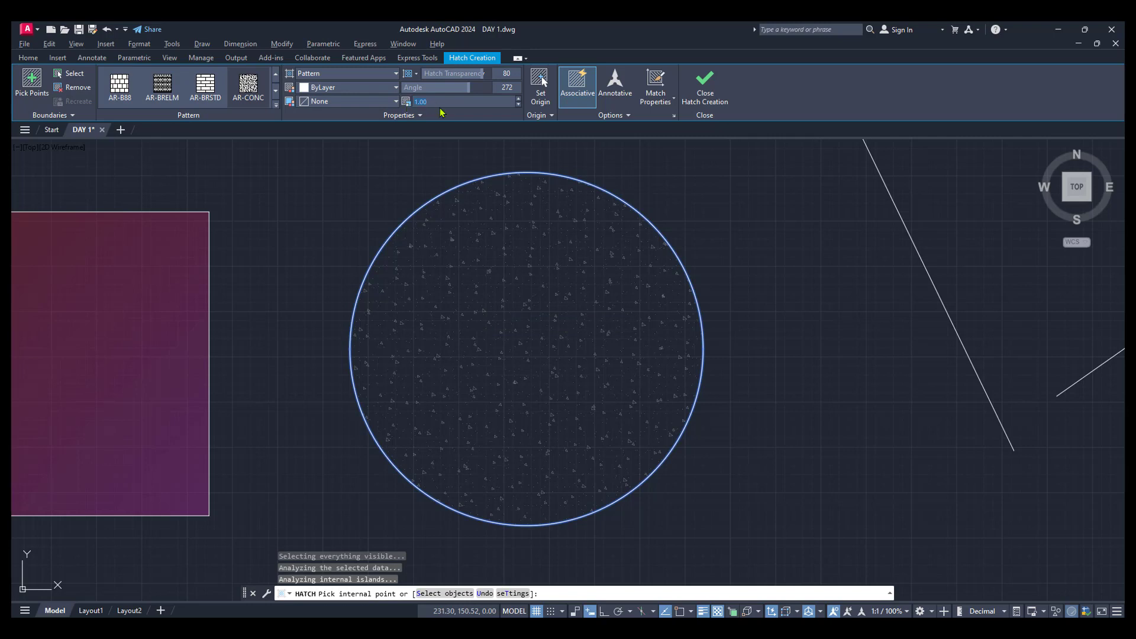
# Step: Try a scale of 3 on the circle's hatch, set it to 4, and finish the hatch
pyautogui.press('Return')
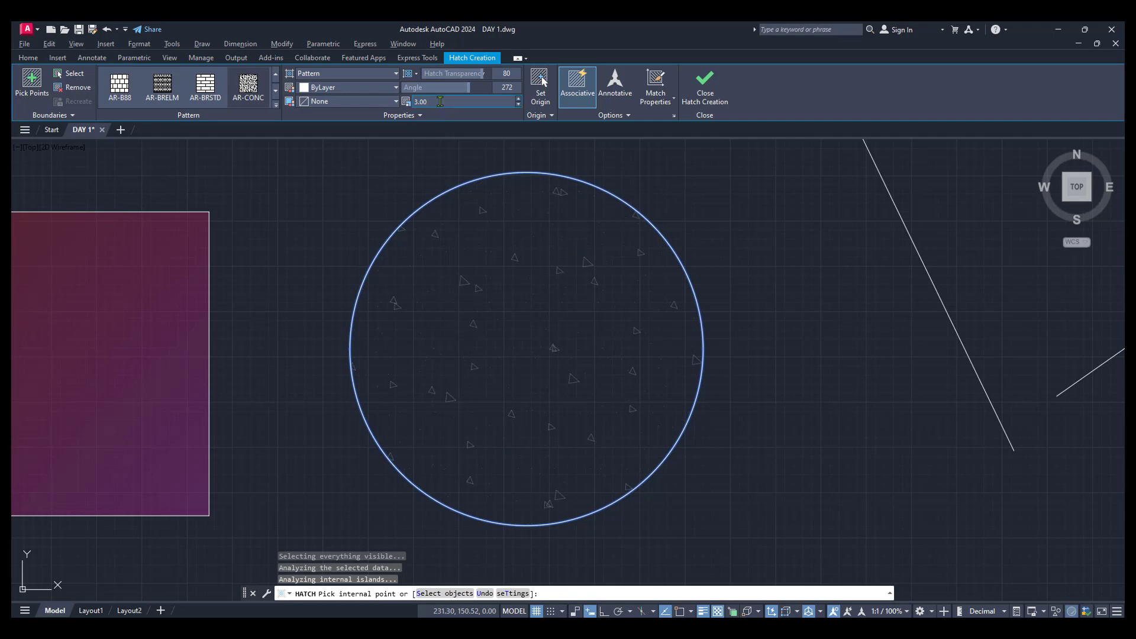
pyautogui.click(440, 101)
pyautogui.press('Return')
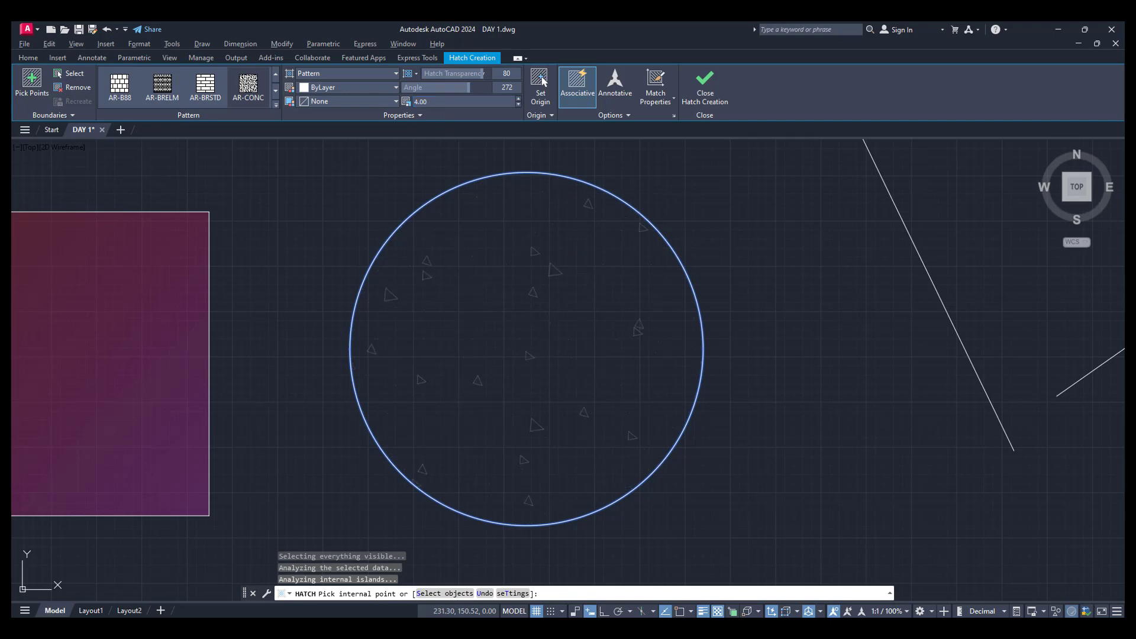
pyautogui.click(705, 83)
# Step: Open the circle's AR-CONC hatch for editing and preview the other hatch types, keeping Pattern
pyautogui.scroll(-2, 490, 373)
pyautogui.scroll(-4, 492, 372)
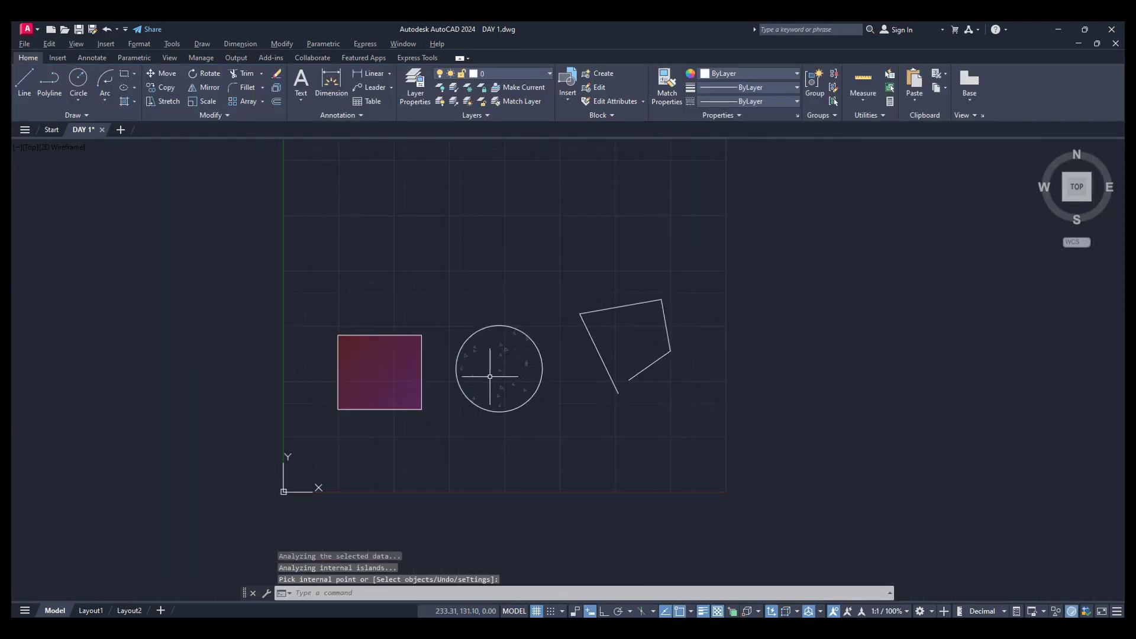
pyautogui.scroll(2, 526, 370)
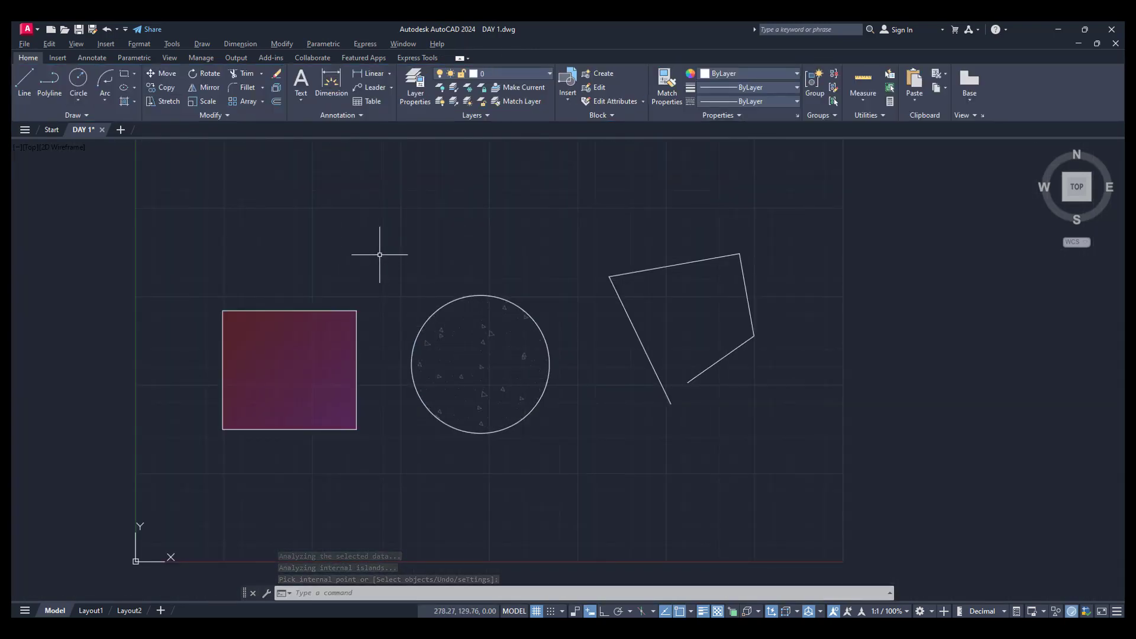
pyautogui.click(493, 333)
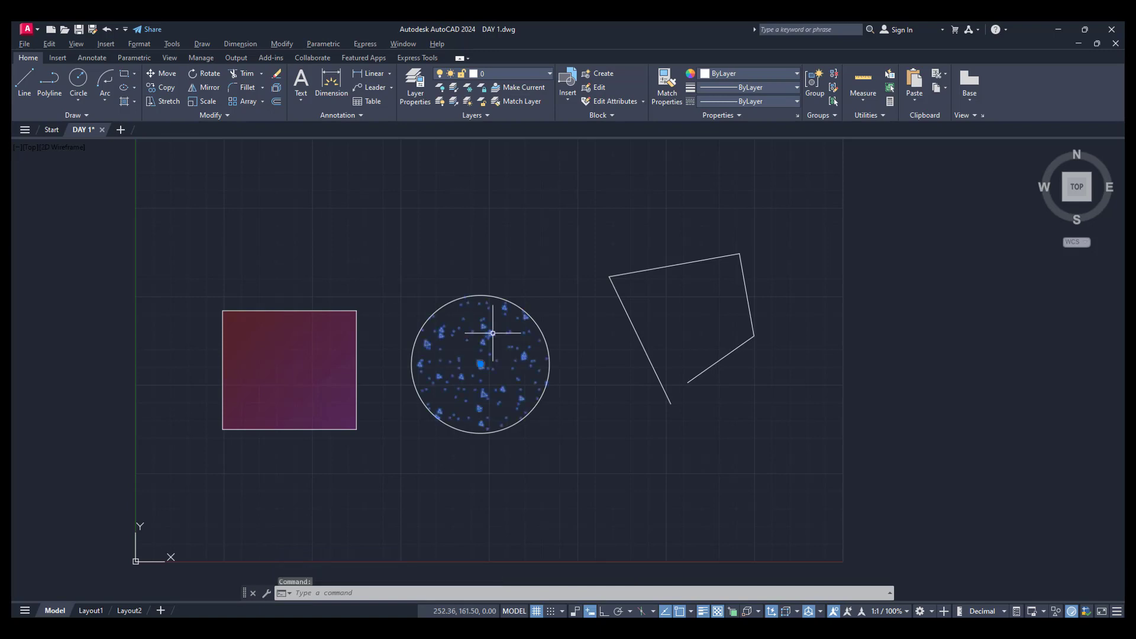
pyautogui.click(336, 76)
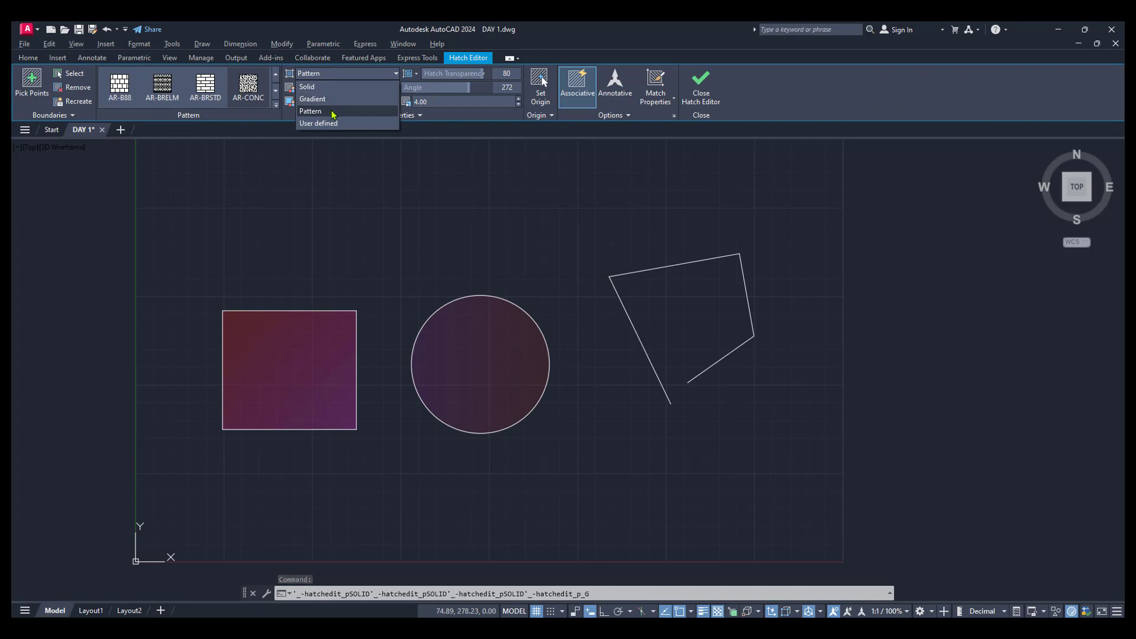
pyautogui.click(346, 80)
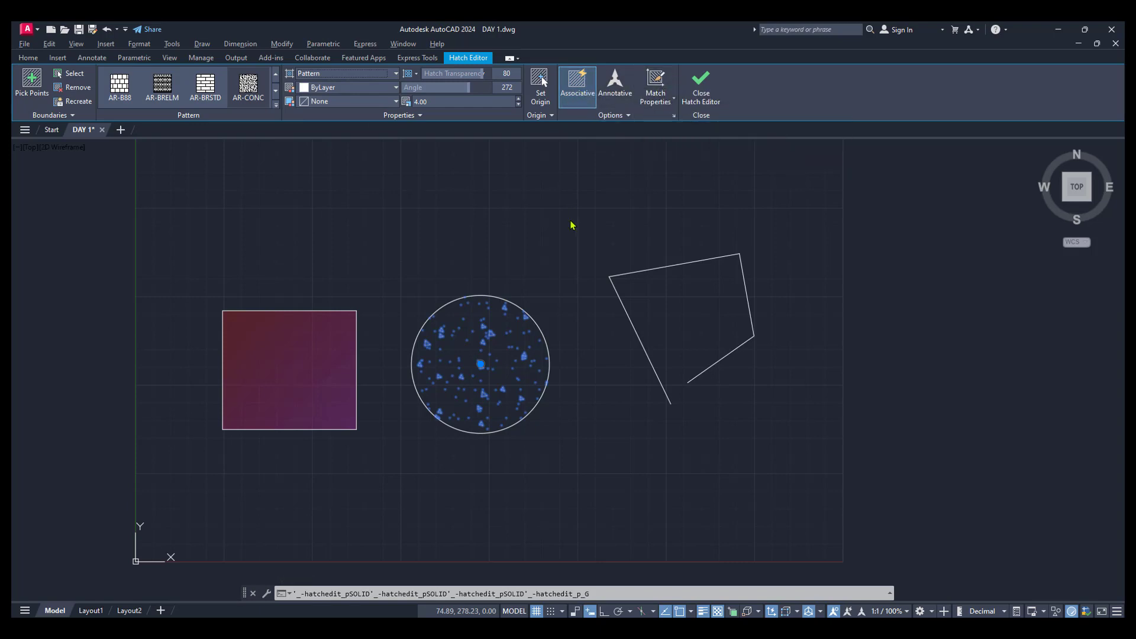
# Step: Close the hatch editor, try enlarging the circle from its upper quadrant to about 84.5 radius, and undo the resize
pyautogui.press('Escape')
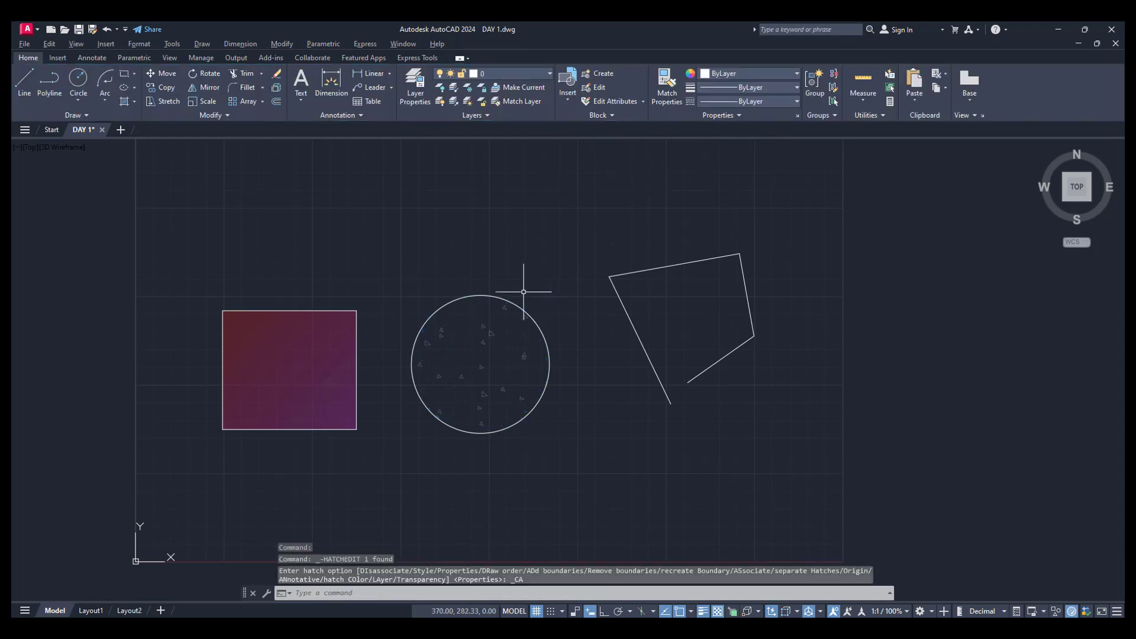
pyautogui.click(484, 296)
pyautogui.click(481, 294)
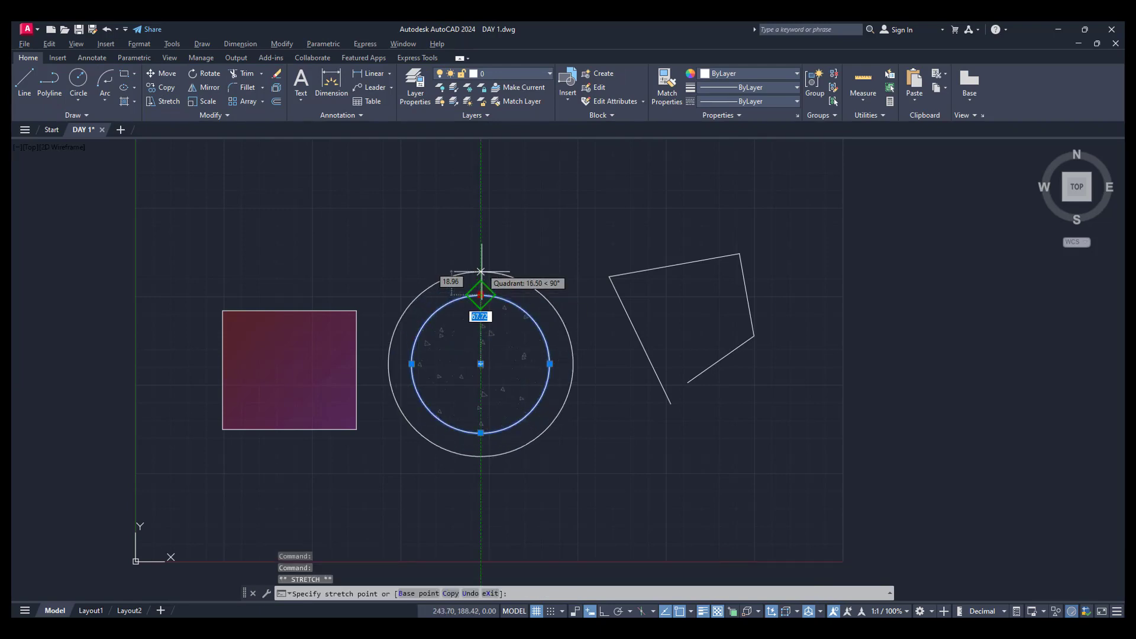
pyautogui.click(480, 244)
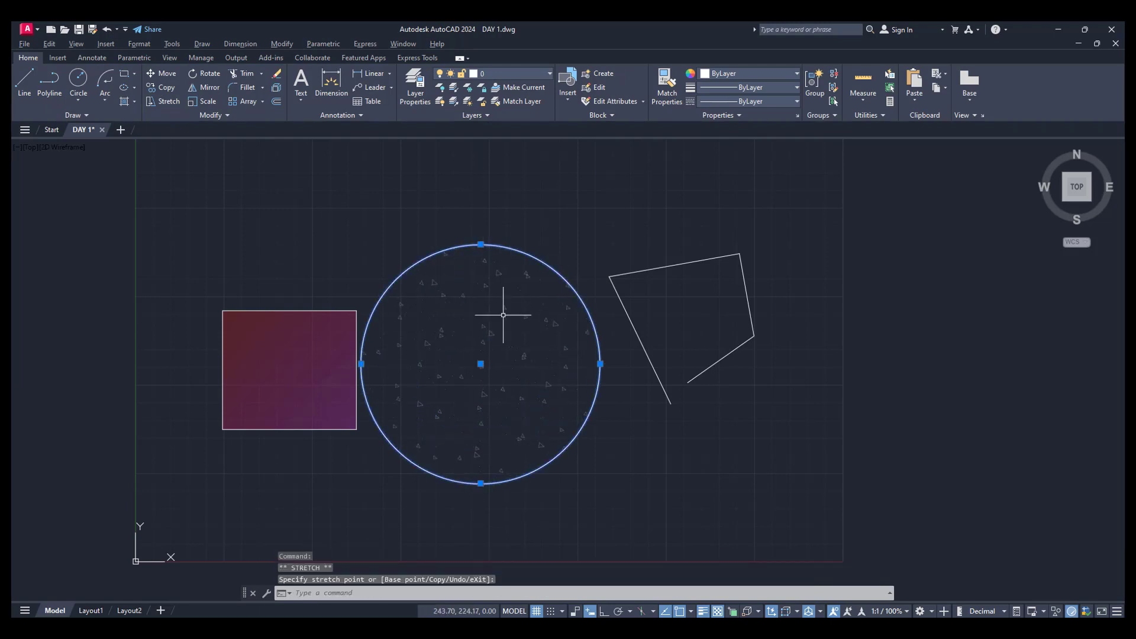
pyautogui.press('Escape')
pyautogui.hotkey('ctrl', 'z')
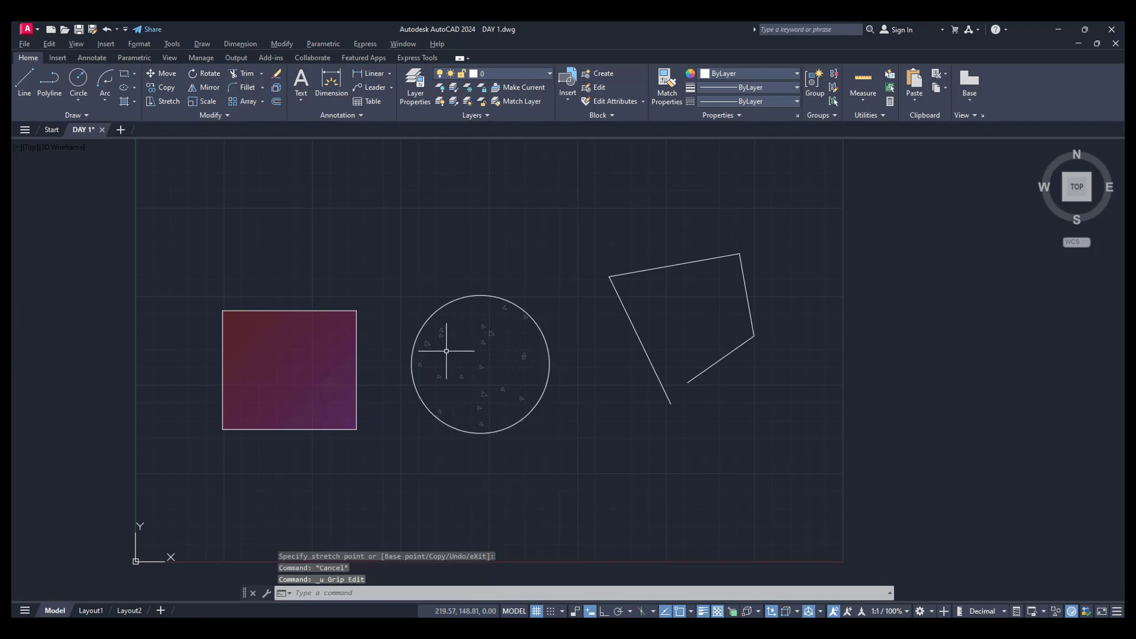
# Step: Undo the last hatch edit and delete the AR-CONC hatch inside the circle
pyautogui.hotkey('ctrl', 'z')
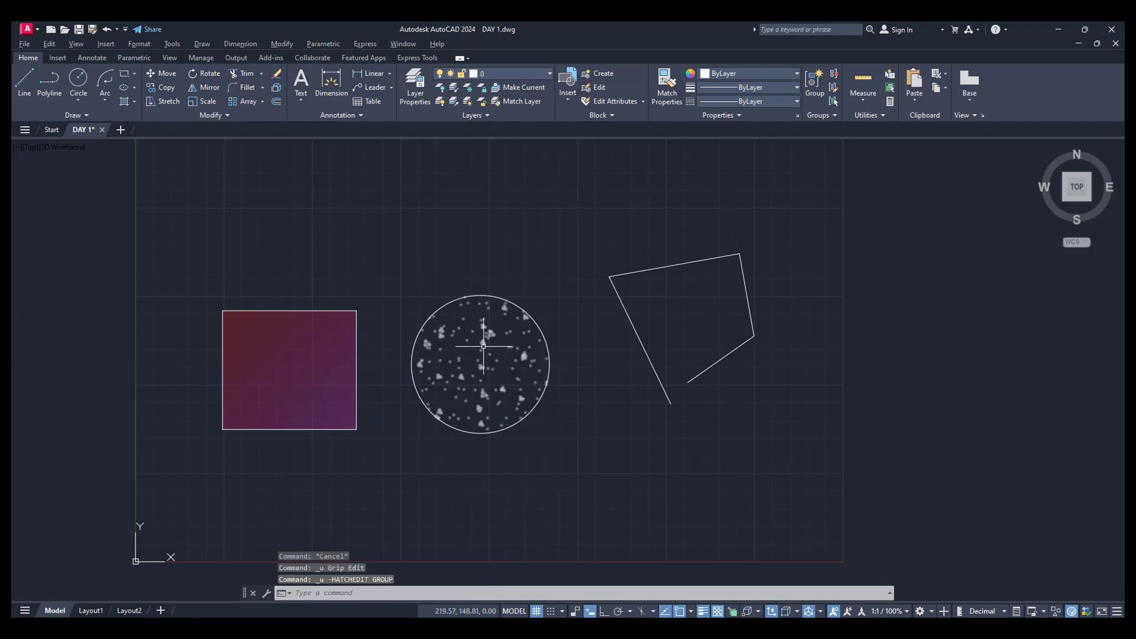
pyautogui.click(483, 335)
pyautogui.press('Delete')
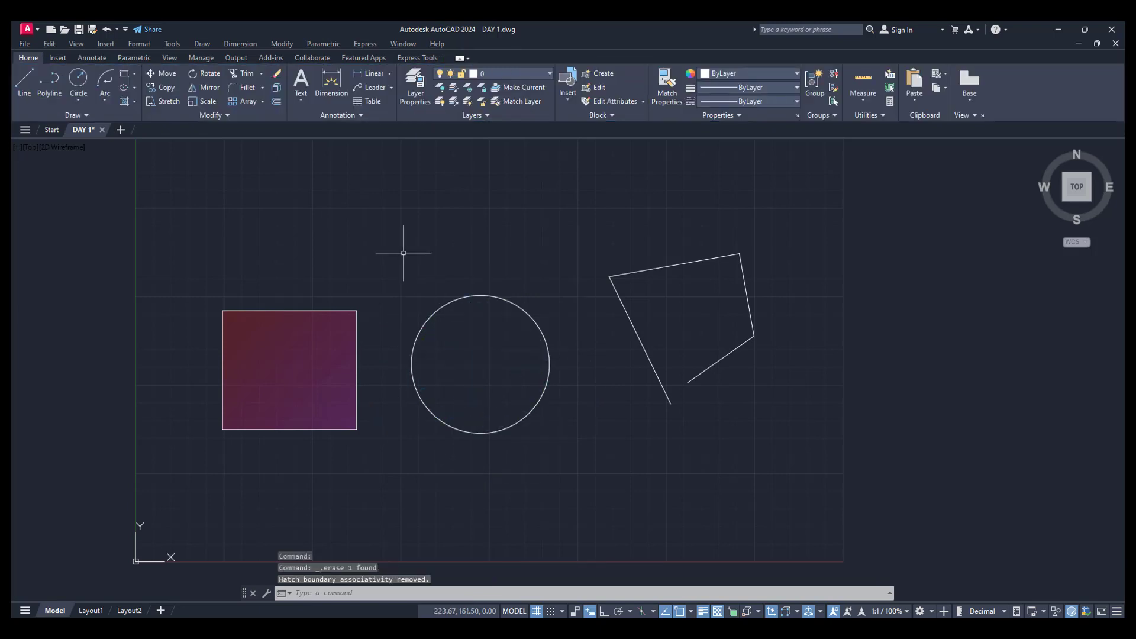
# Step: Hatch the circle again with the AR-CONC pattern and the Associative option turned off
pyautogui.write('h')
pyautogui.press('Return')
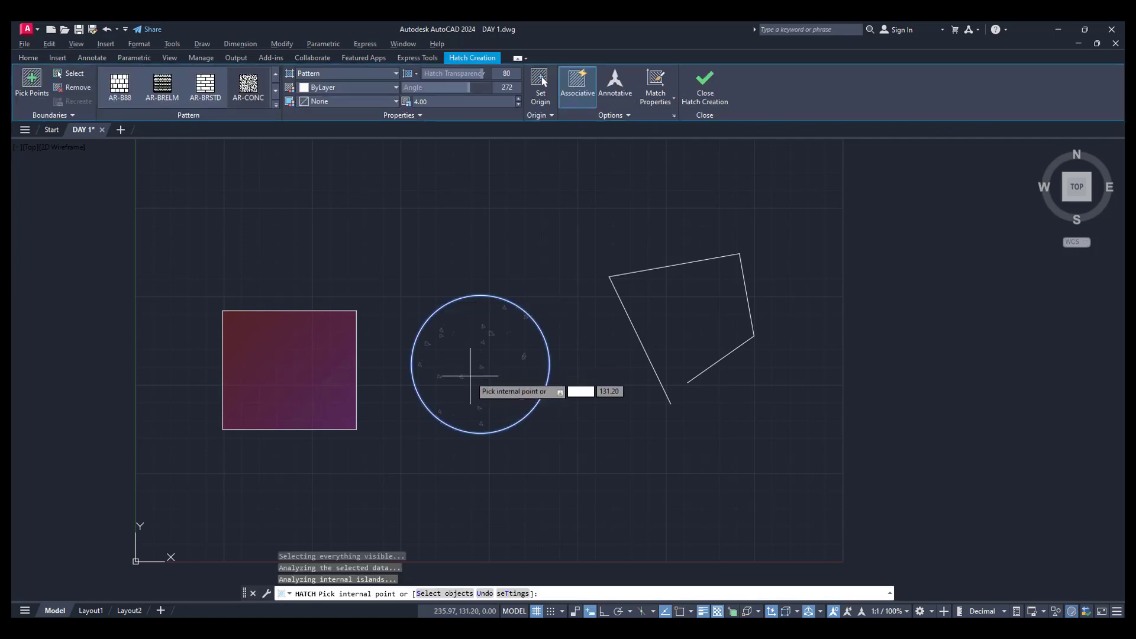
pyautogui.click(578, 88)
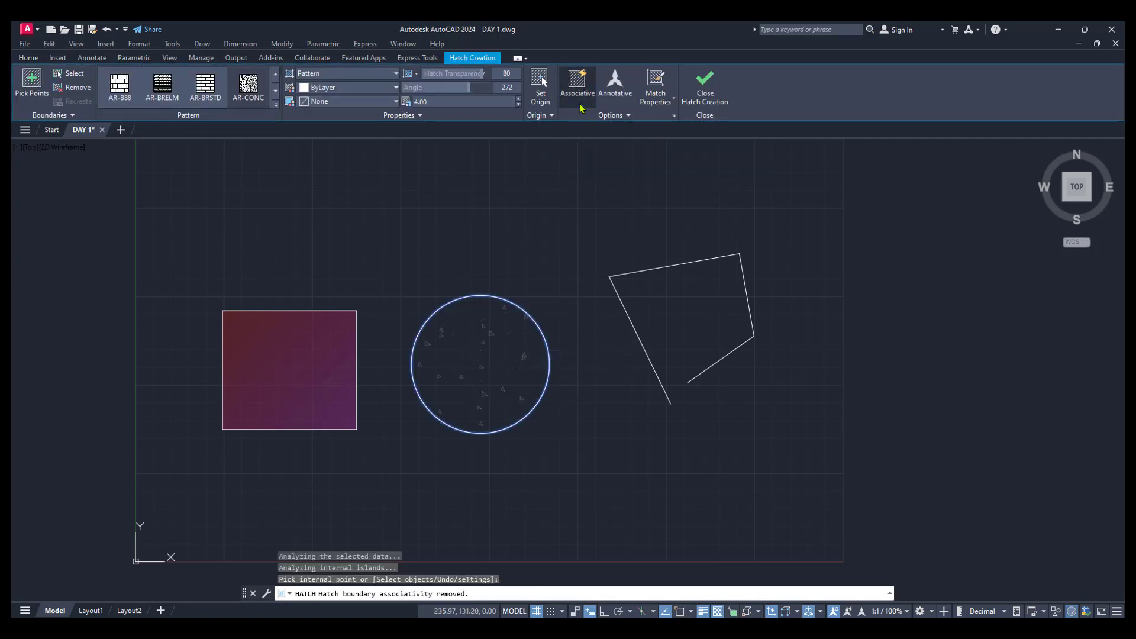
pyautogui.click(705, 86)
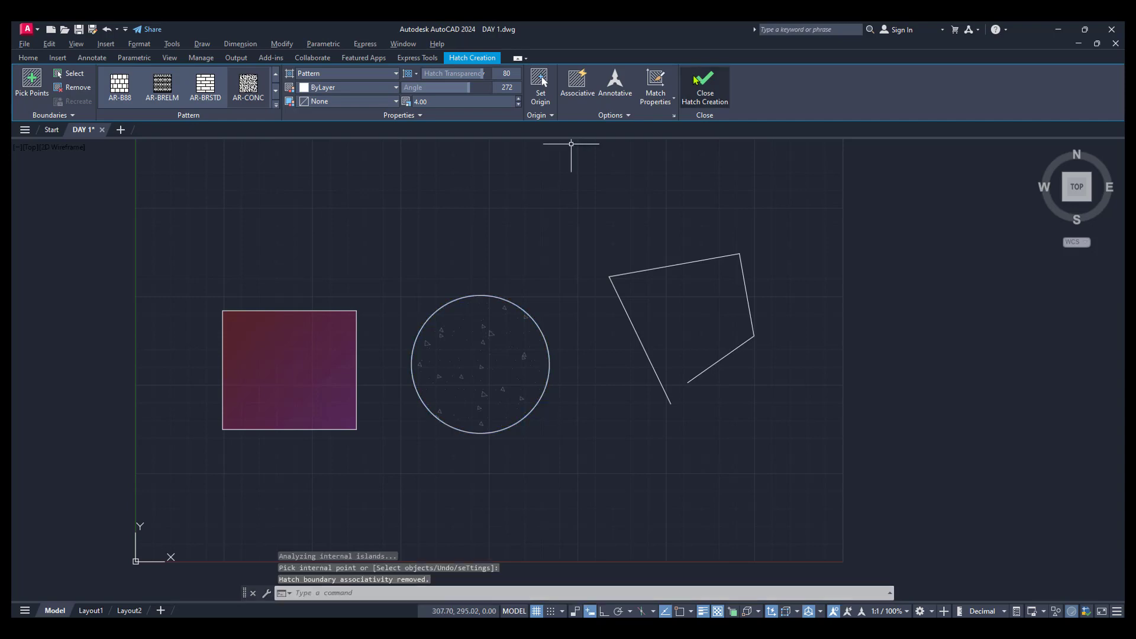
# Step: Enlarge the circle from its upper quadrant to a radius of about 84.5
pyautogui.click(489, 299)
pyautogui.click(481, 294)
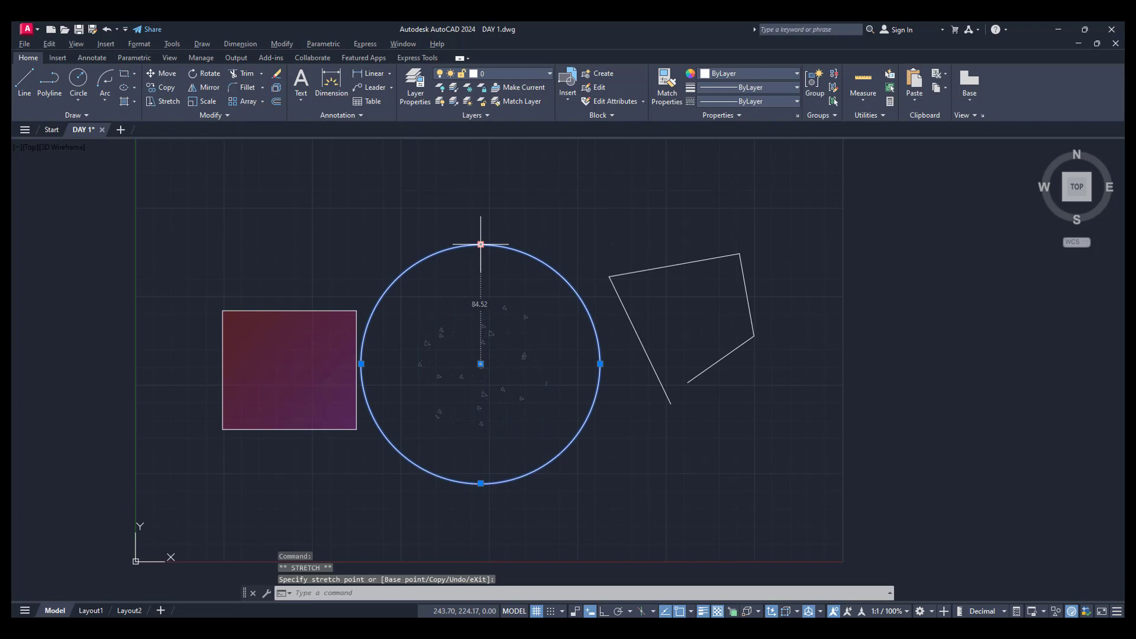
pyautogui.click(481, 244)
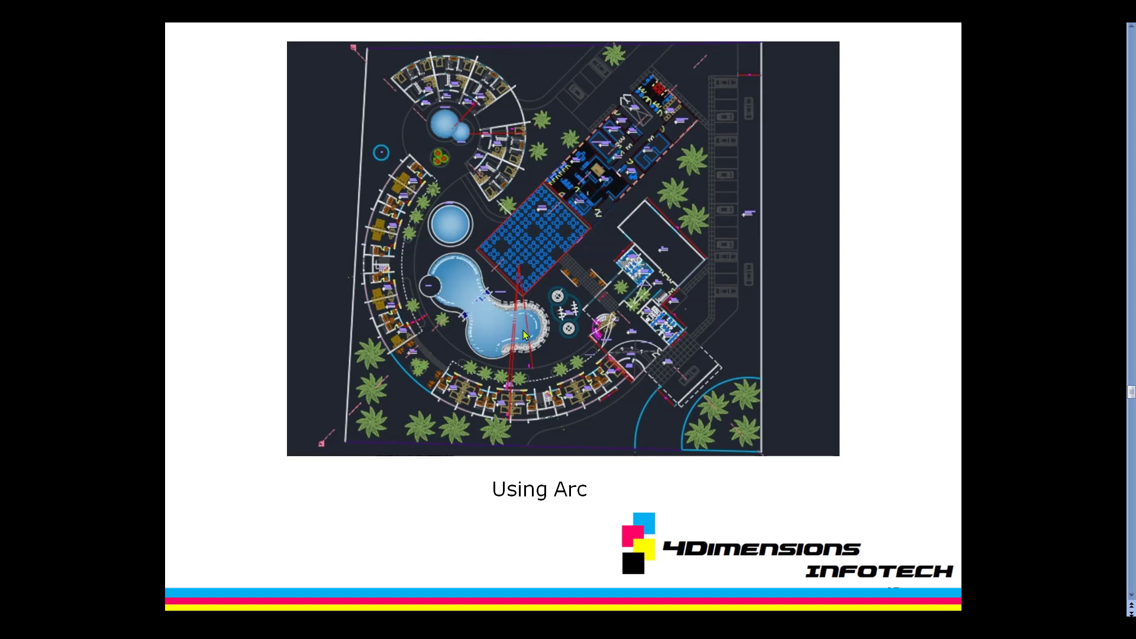
pyautogui.scroll(-1, 524, 335)
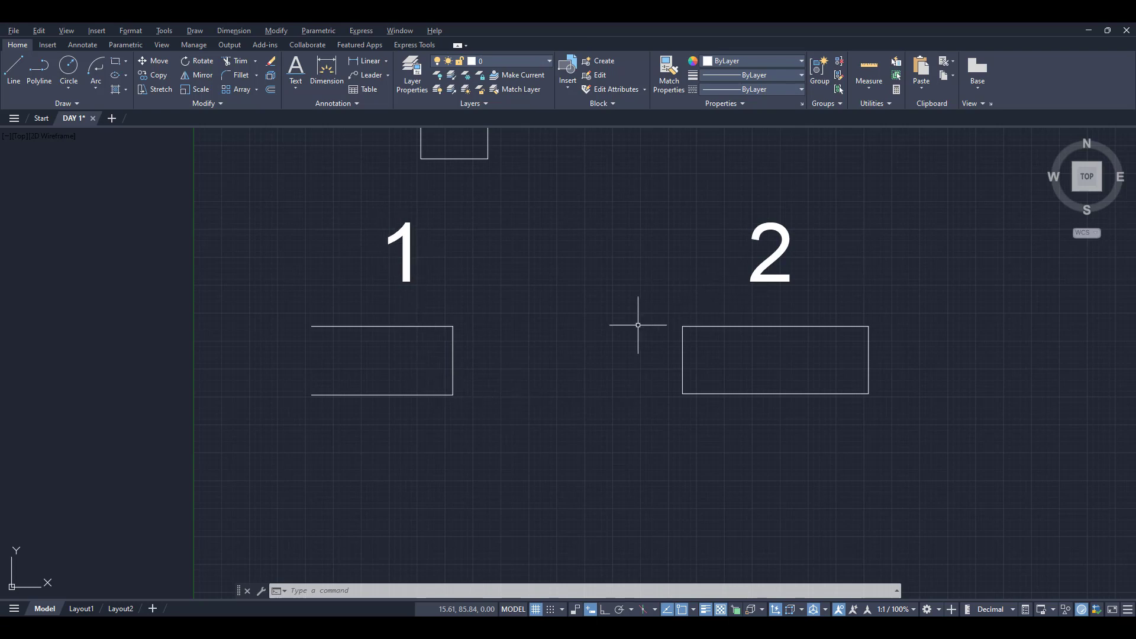
# Step: Select two lines of shape 1 and then rectangle 2 to compare separate lines with a joined polyline, clearing each selection
pyautogui.click(379, 326)
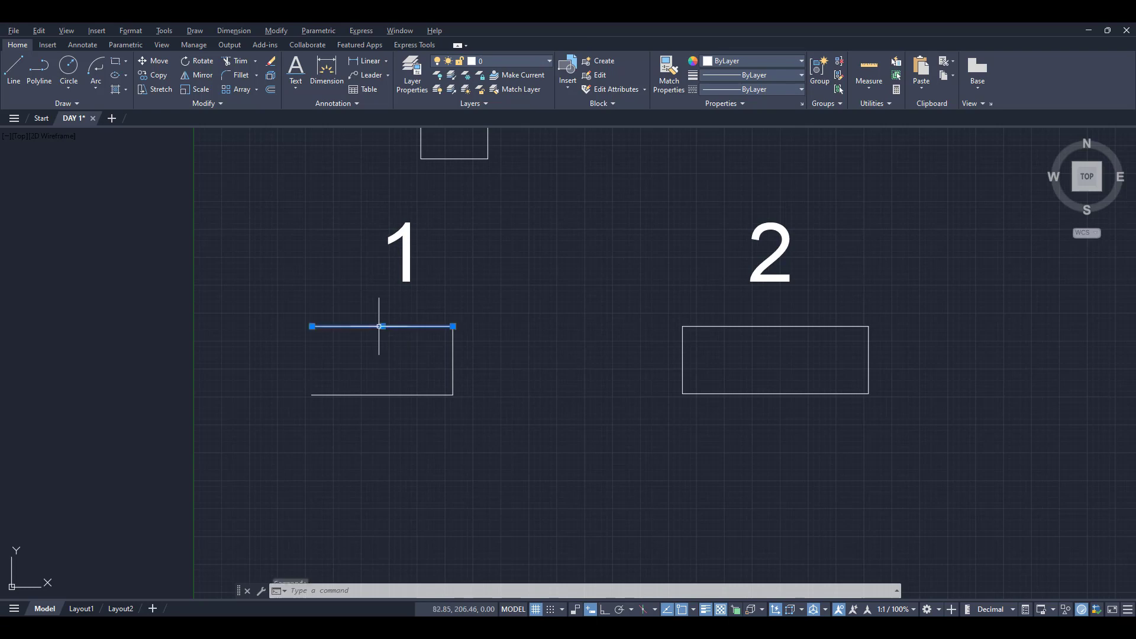
pyautogui.click(453, 371)
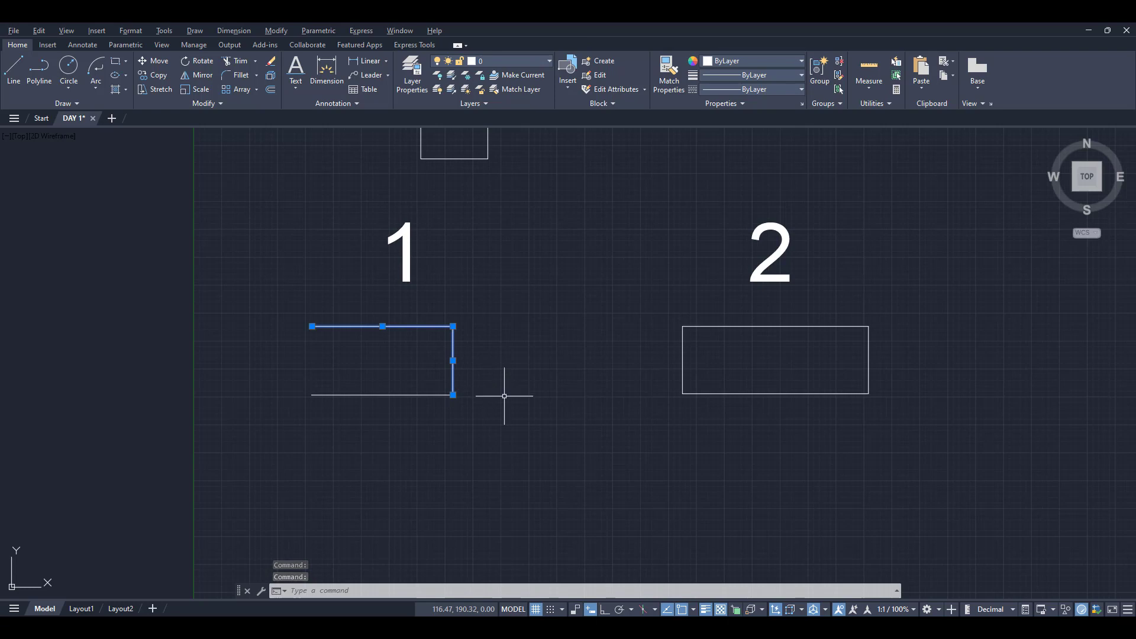
pyautogui.press('Escape')
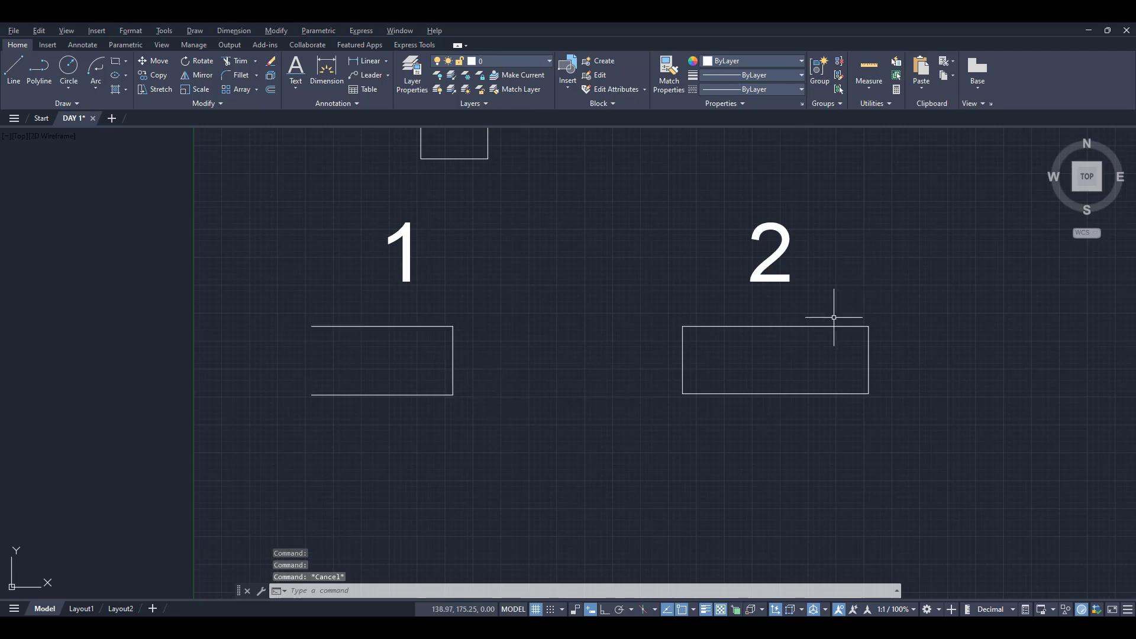
pyautogui.click(814, 326)
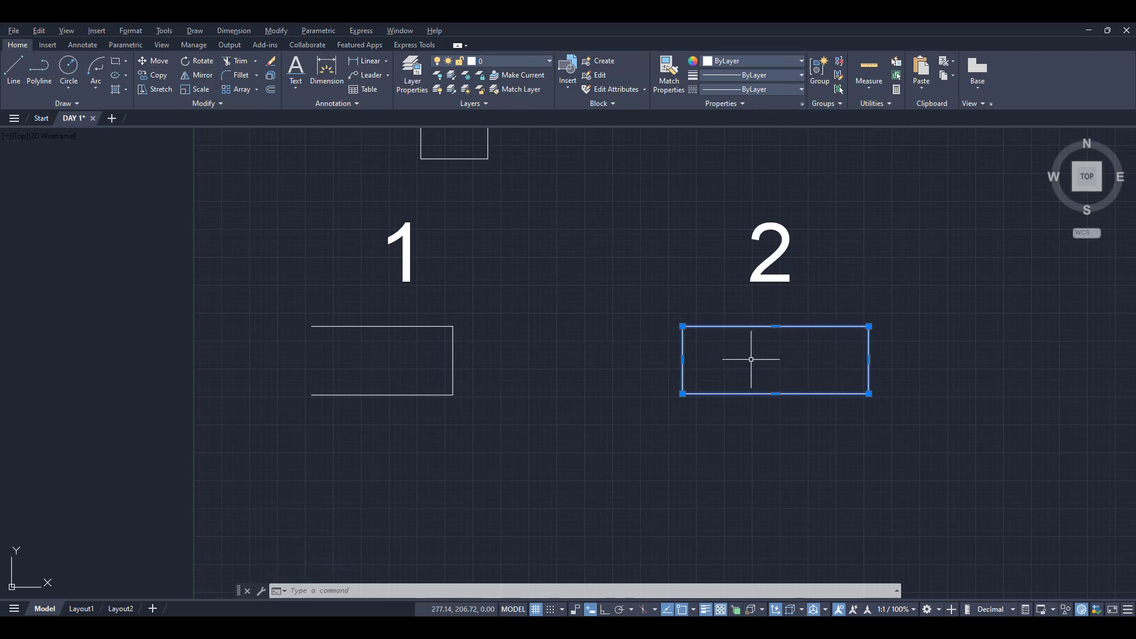
pyautogui.press('Escape')
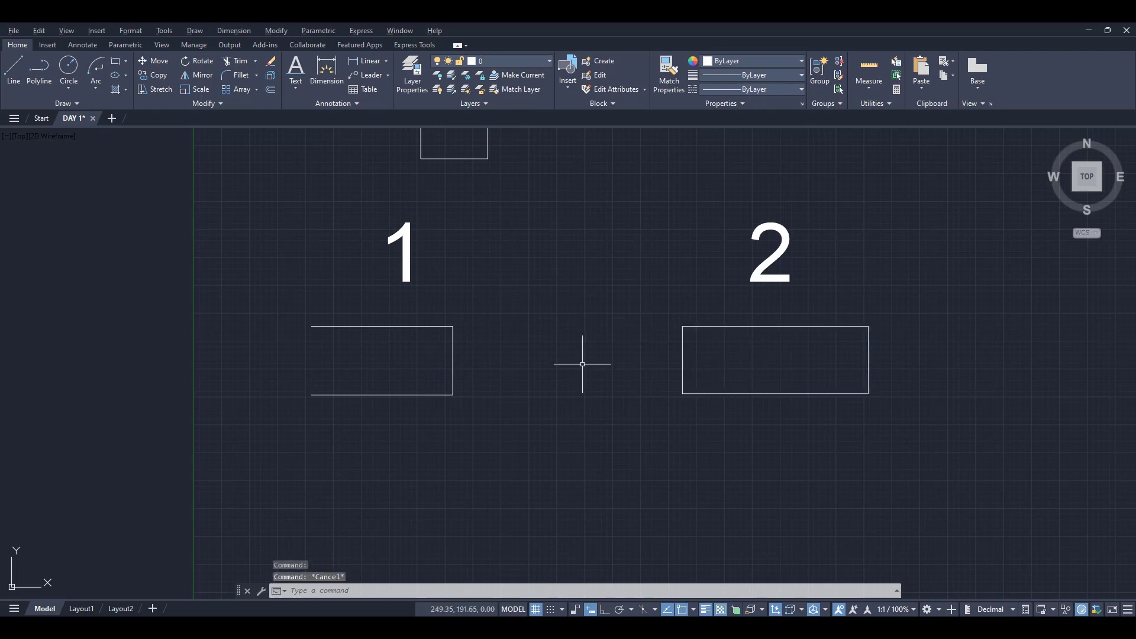
# Step: Try stretching rectangle 2's left edge by its midpoint to shape 1's vertical line, and undo the stretch
pyautogui.click(682, 370)
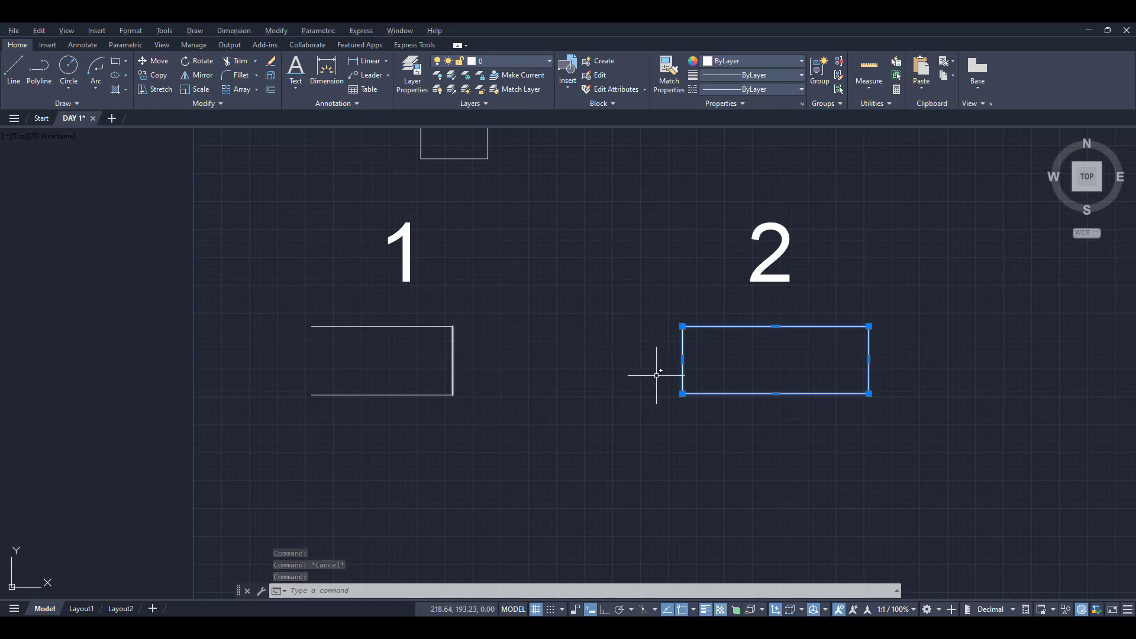
pyautogui.moveTo(682, 360)
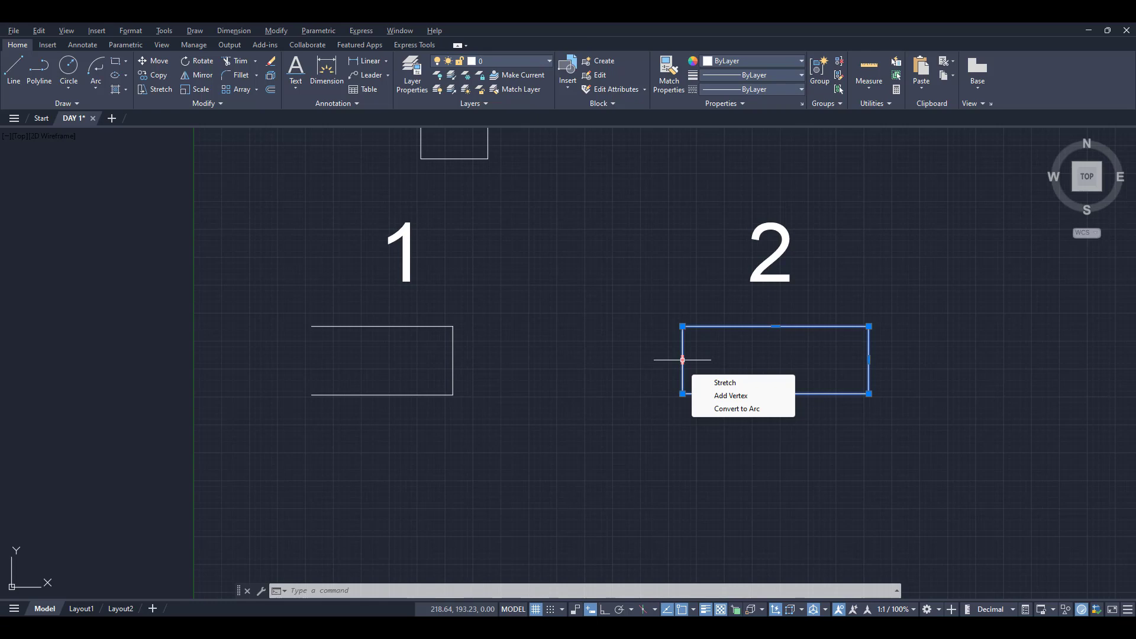
pyautogui.click(682, 360)
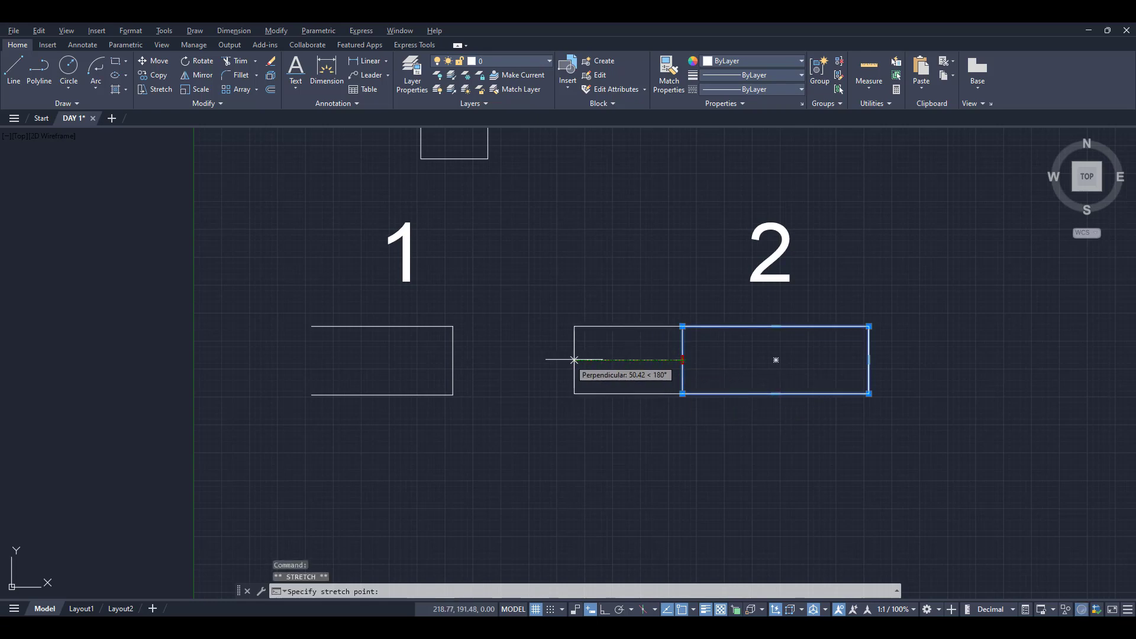
pyautogui.click(453, 360)
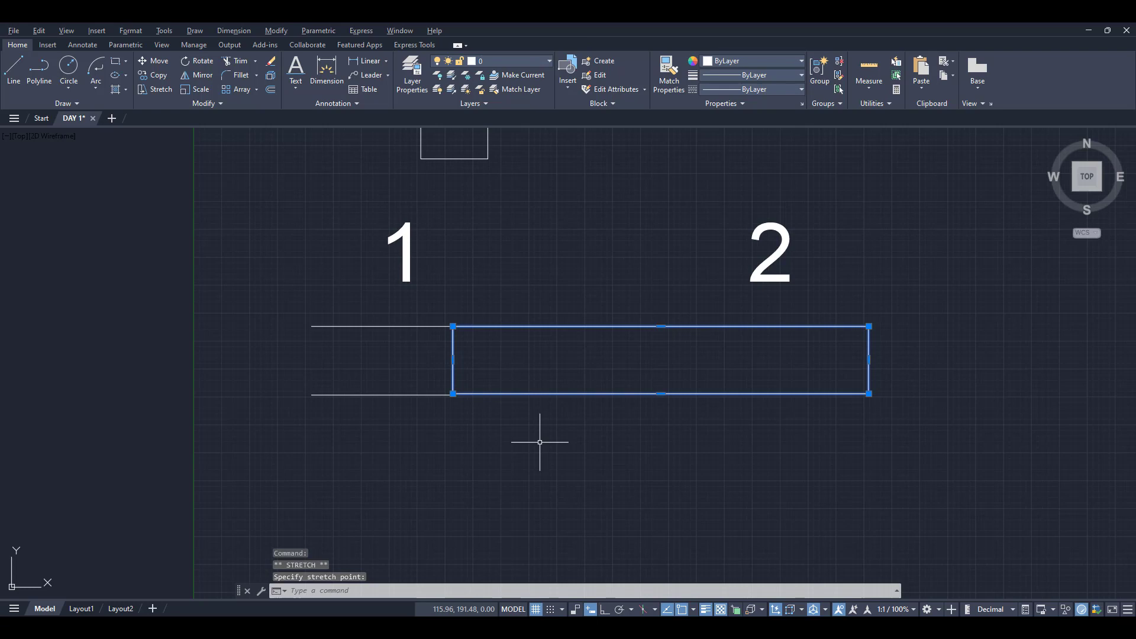
pyautogui.press('Escape')
pyautogui.hotkey('ctrl', 'z')
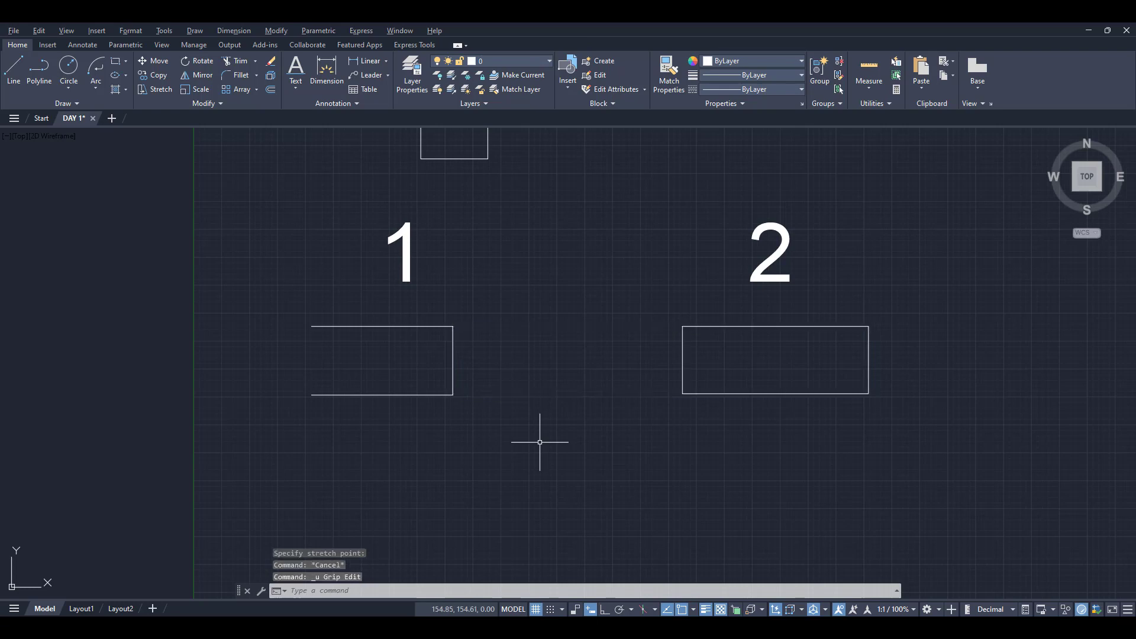
# Step: Try moving shape 1's vertical line about 63 units towards rectangle 2 by its midpoint, and undo the move
pyautogui.moveTo(540, 442); pyautogui.dragTo(512, 465, button='middle')
pyautogui.press('Escape')
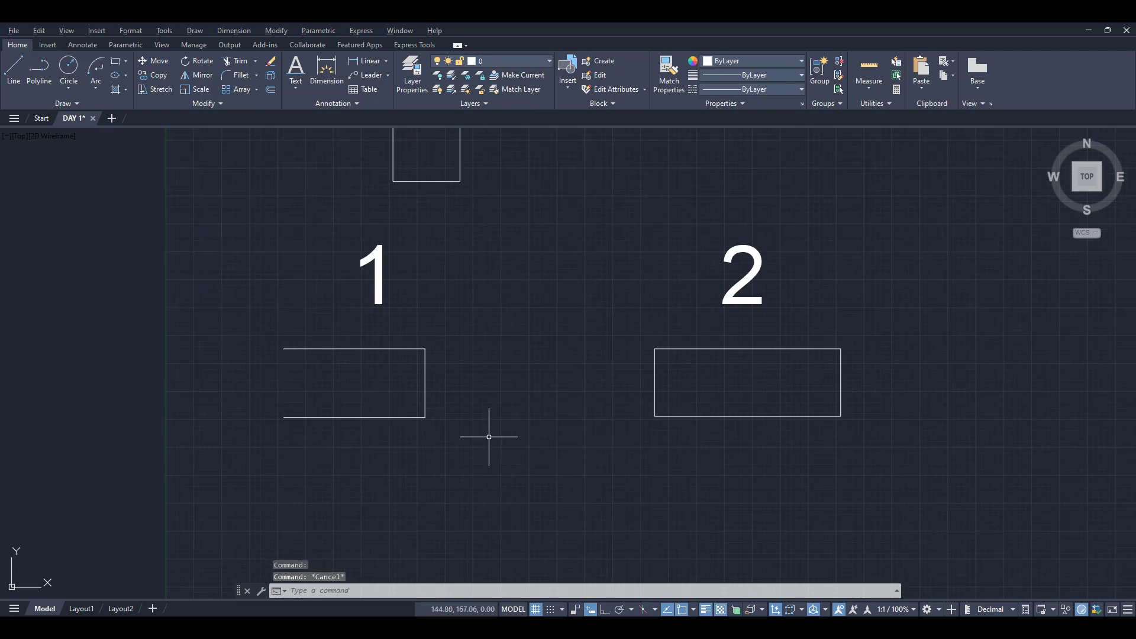
pyautogui.click(425, 382)
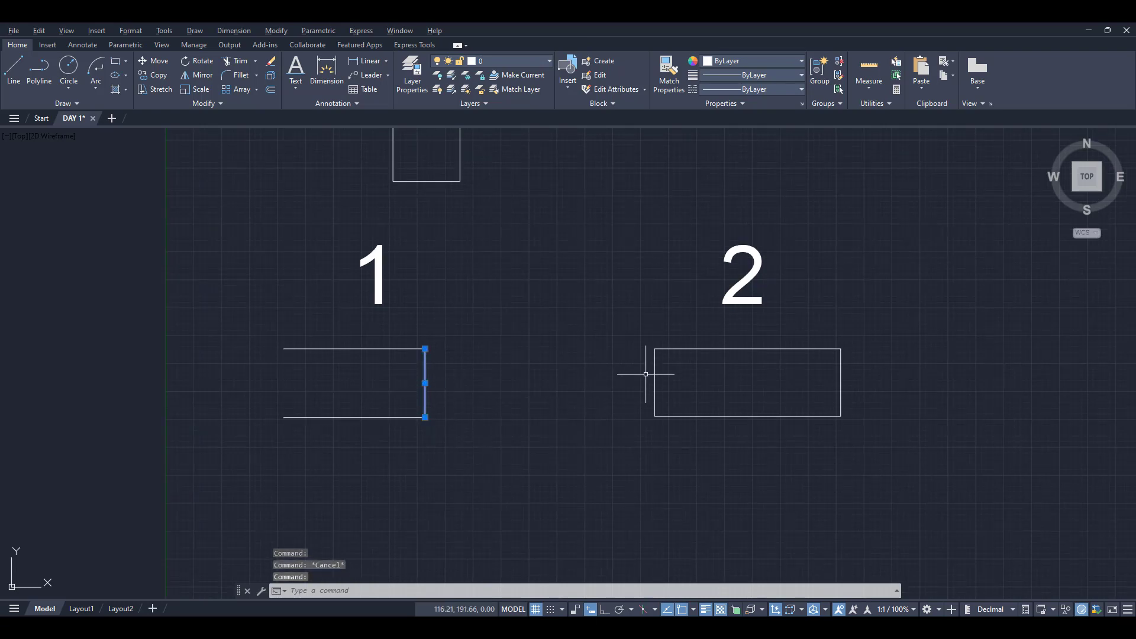
pyautogui.click(425, 382)
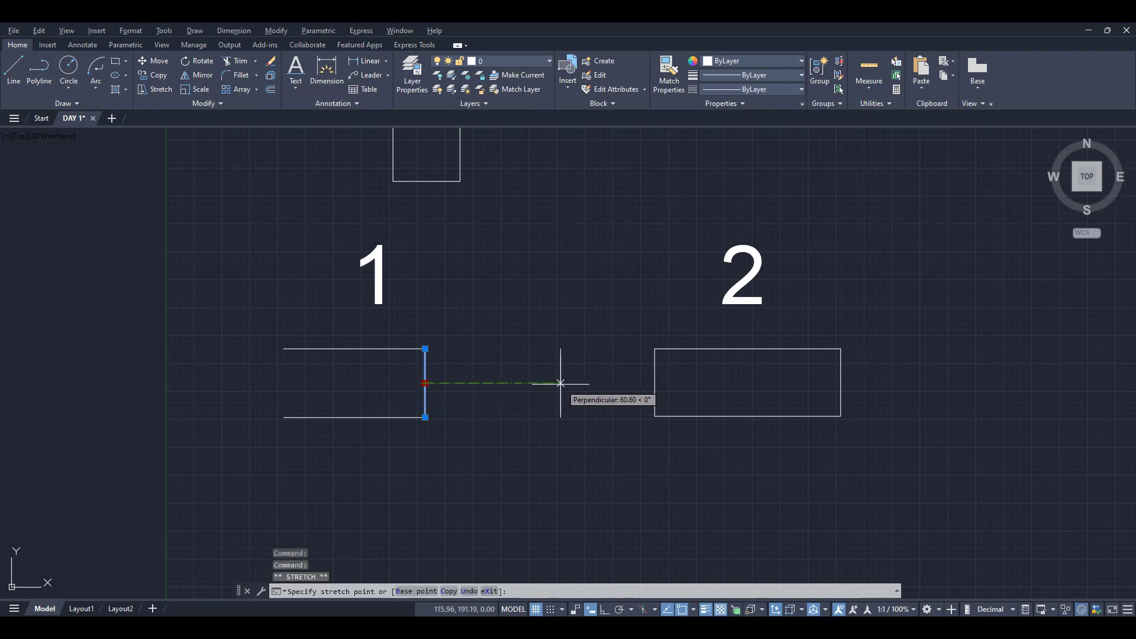
pyautogui.click(565, 383)
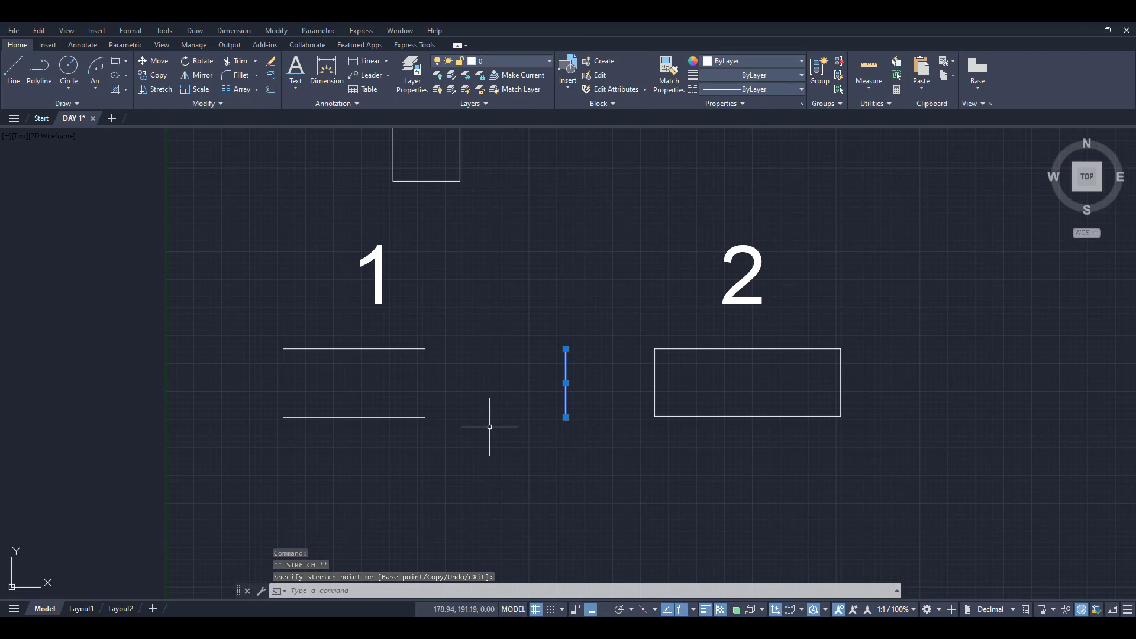
pyautogui.hotkey('ctrl', 'z')
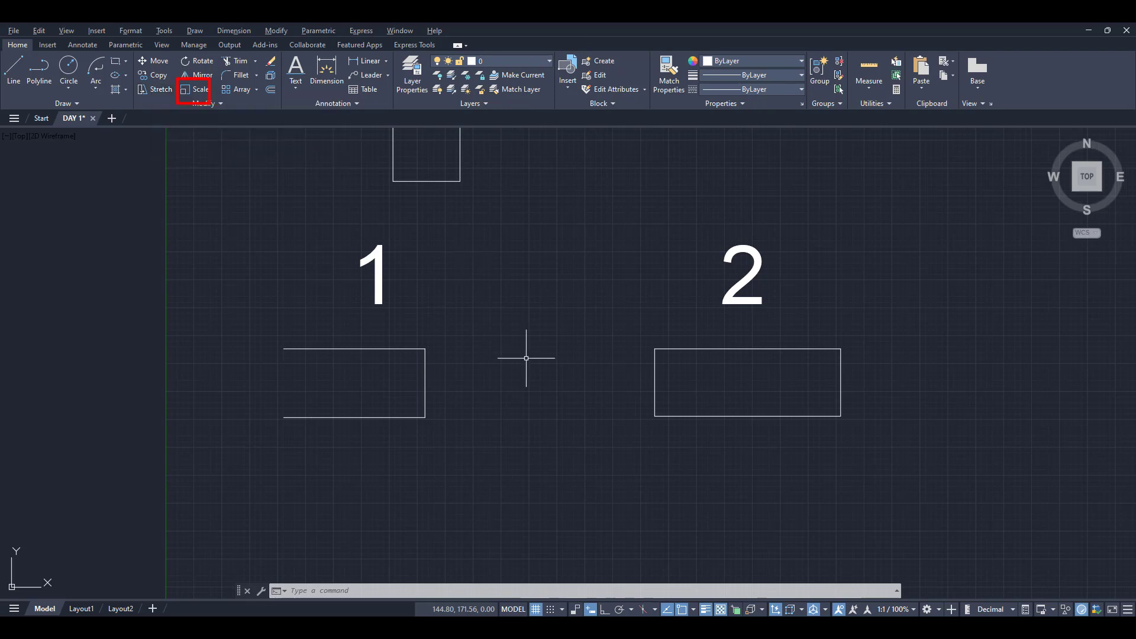
pyautogui.write('s')
pyautogui.press('Return')
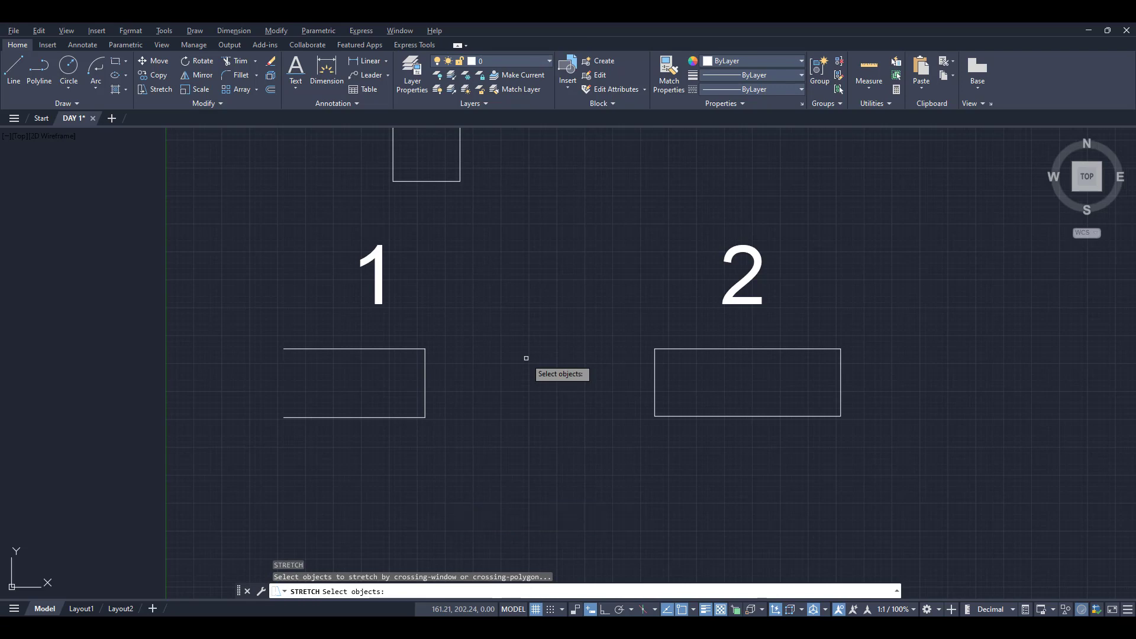
pyautogui.press('Escape')
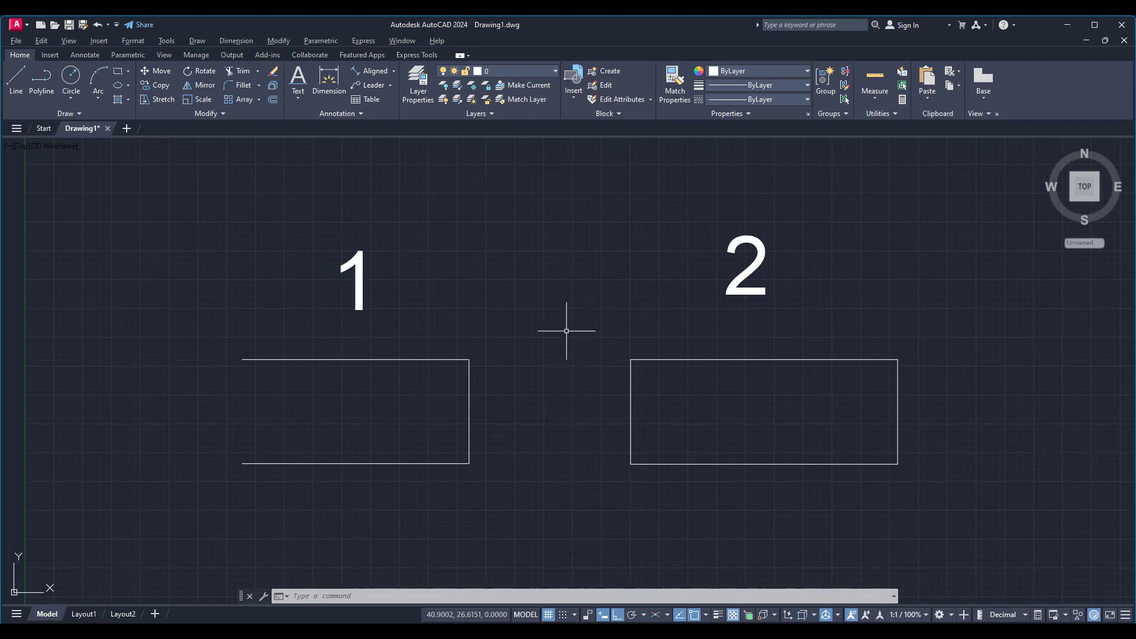
# Step: Select rectangle 2 with a left-to-right window enclosing it completely, and clear the selection
pyautogui.click(572, 310)
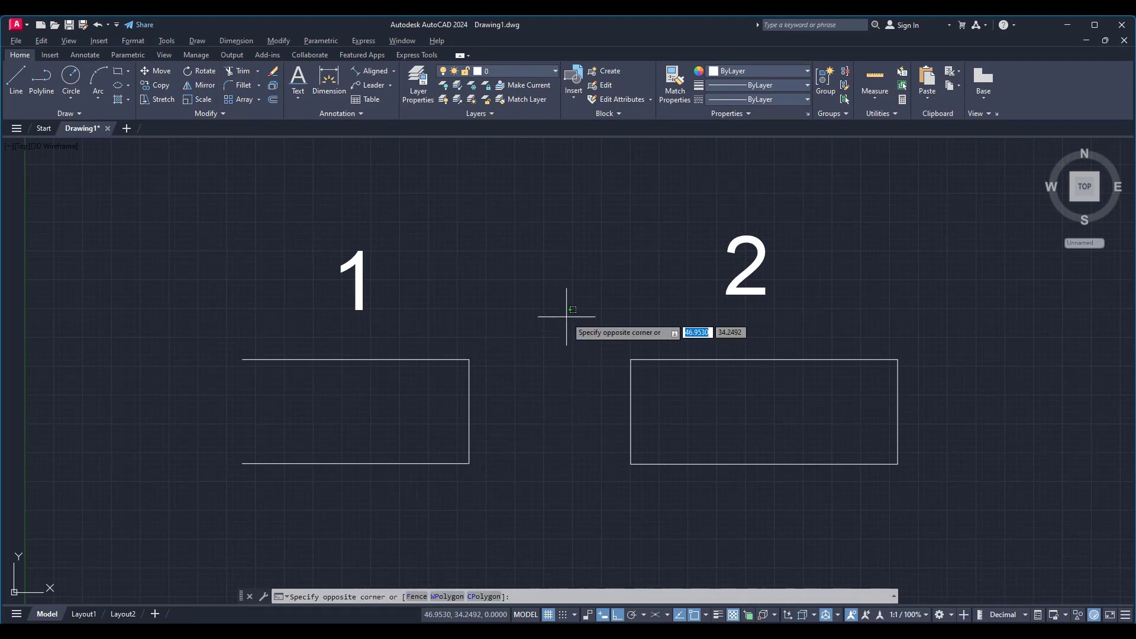
pyautogui.click(955, 506)
pyautogui.press('Escape')
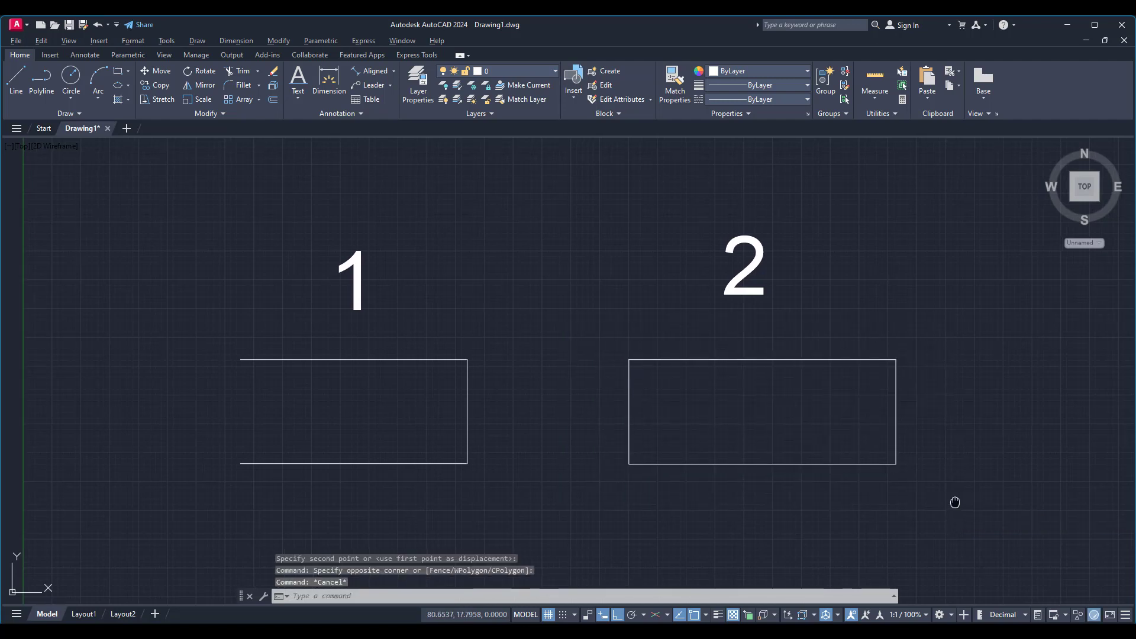
# Step: Select rectangle 2 with a right-to-left crossing window over its right end, and clear the selection
pyautogui.moveTo(955, 502); pyautogui.dragTo(867, 502, button='middle')
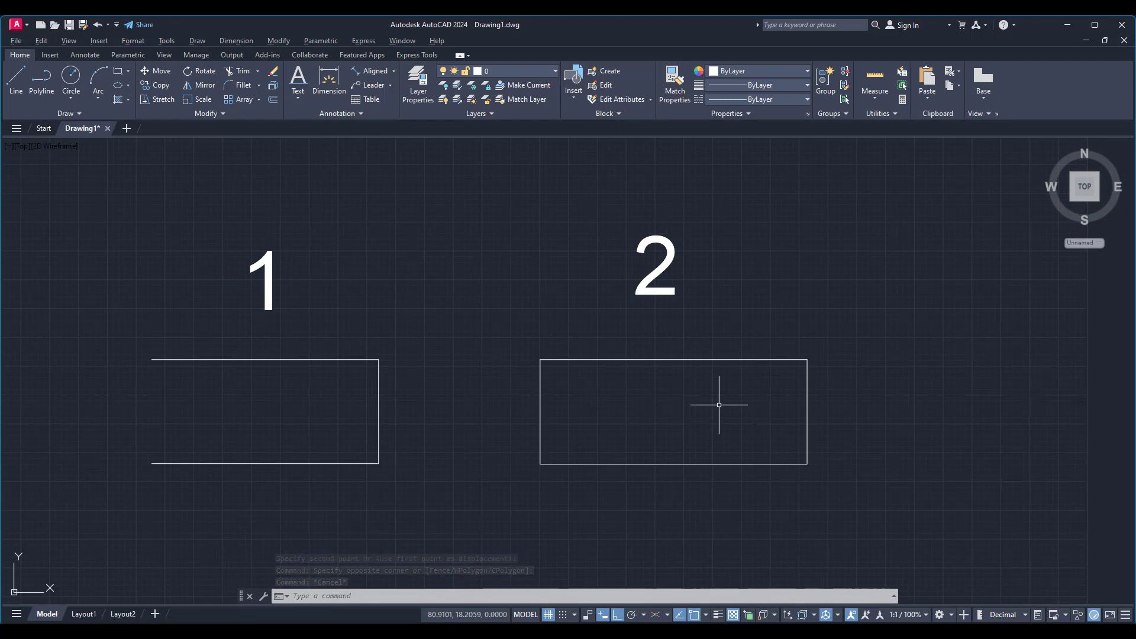
pyautogui.click(881, 288)
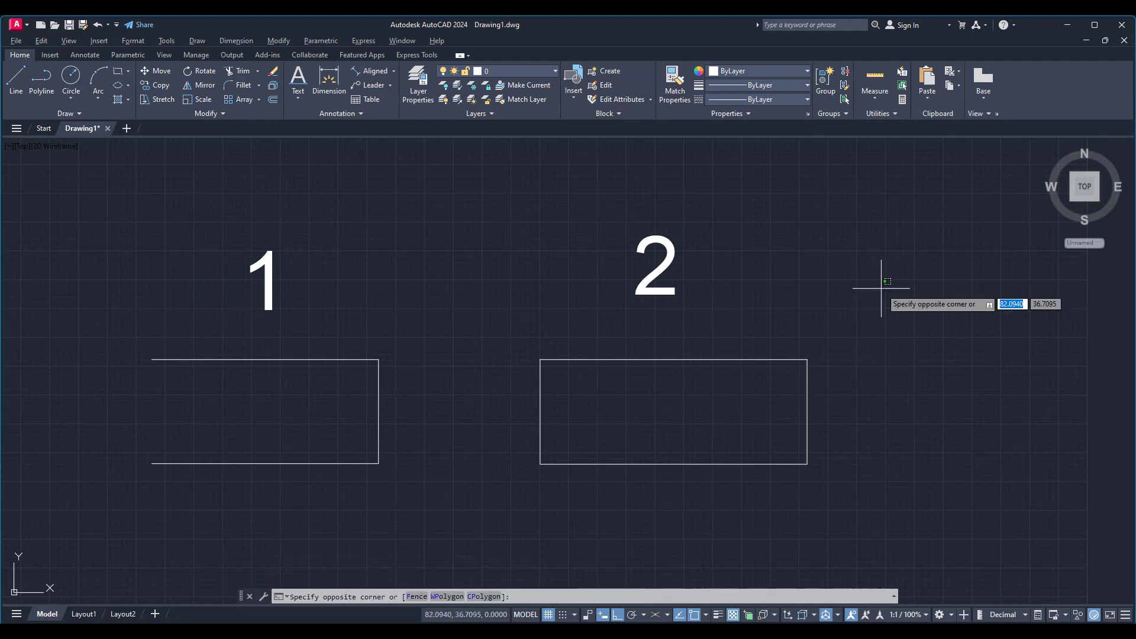
pyautogui.click(764, 509)
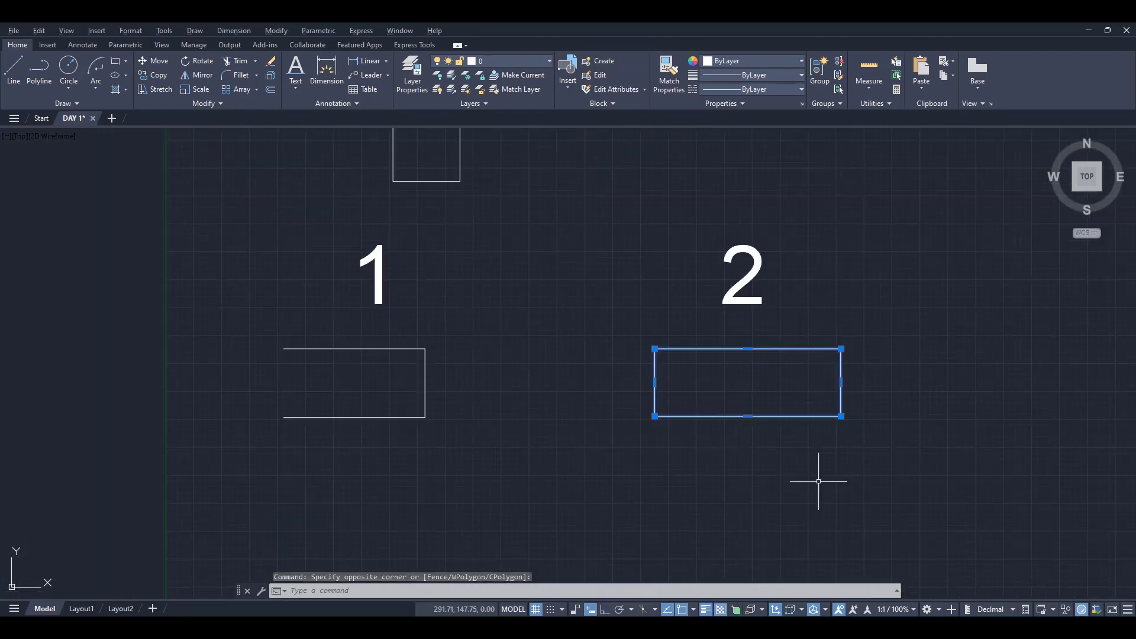
pyautogui.press('Escape')
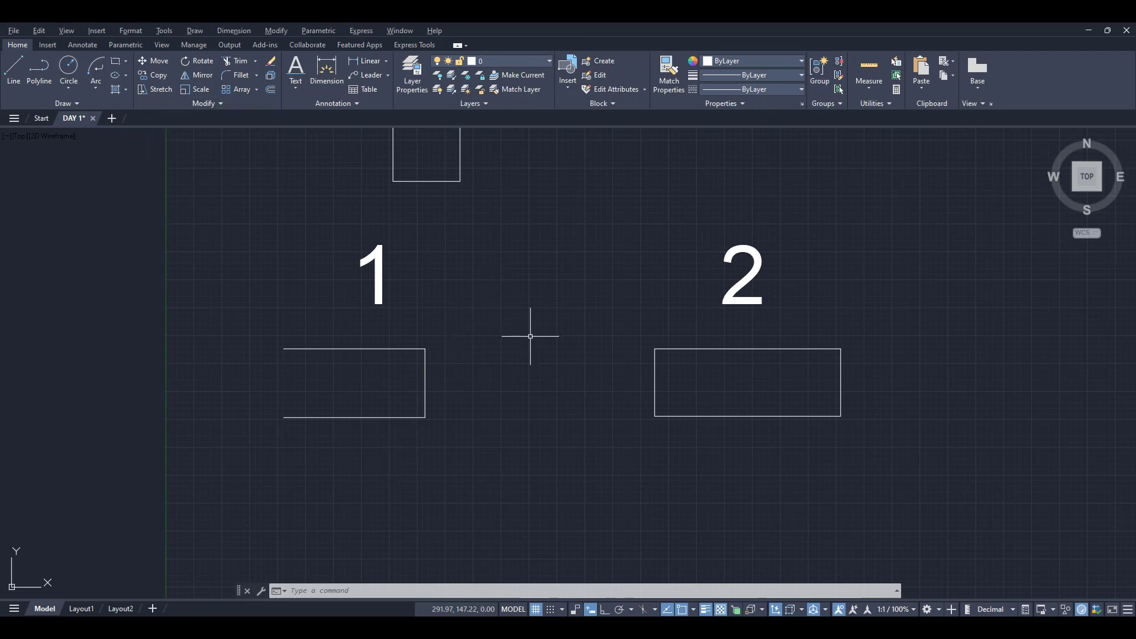
# Step: Stretch shape 1's right end from its vertical line's midpoint to the midpoint of rectangle 2's left edge, using a crossing window
pyautogui.write('s')
pyautogui.press('Return')
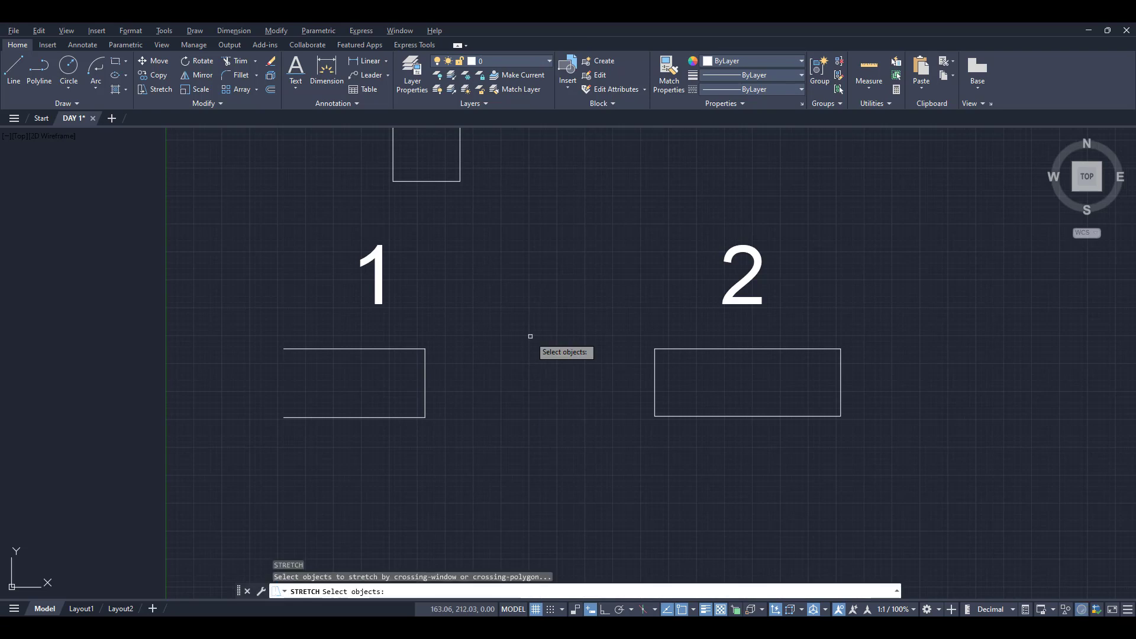
pyautogui.click(463, 319)
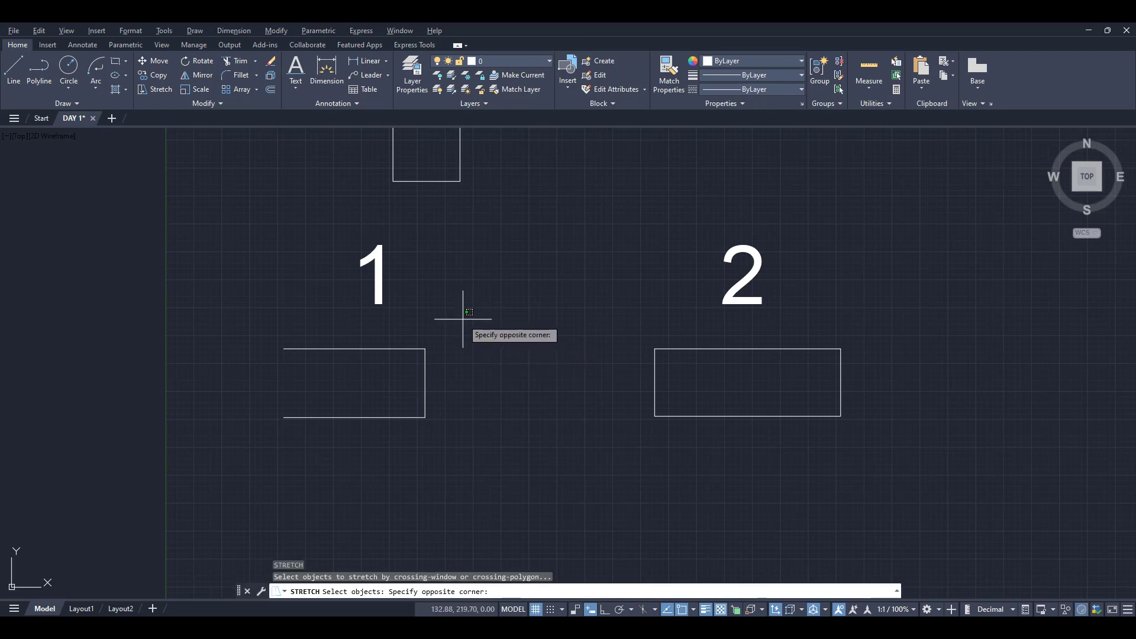
pyautogui.click(413, 450)
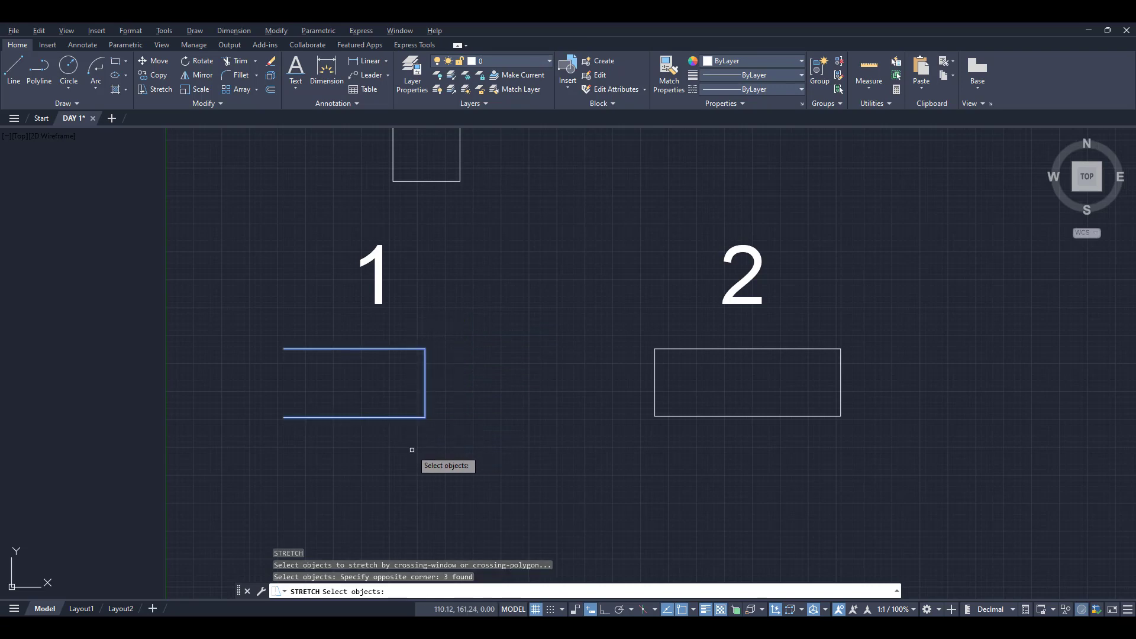
pyautogui.press('Return')
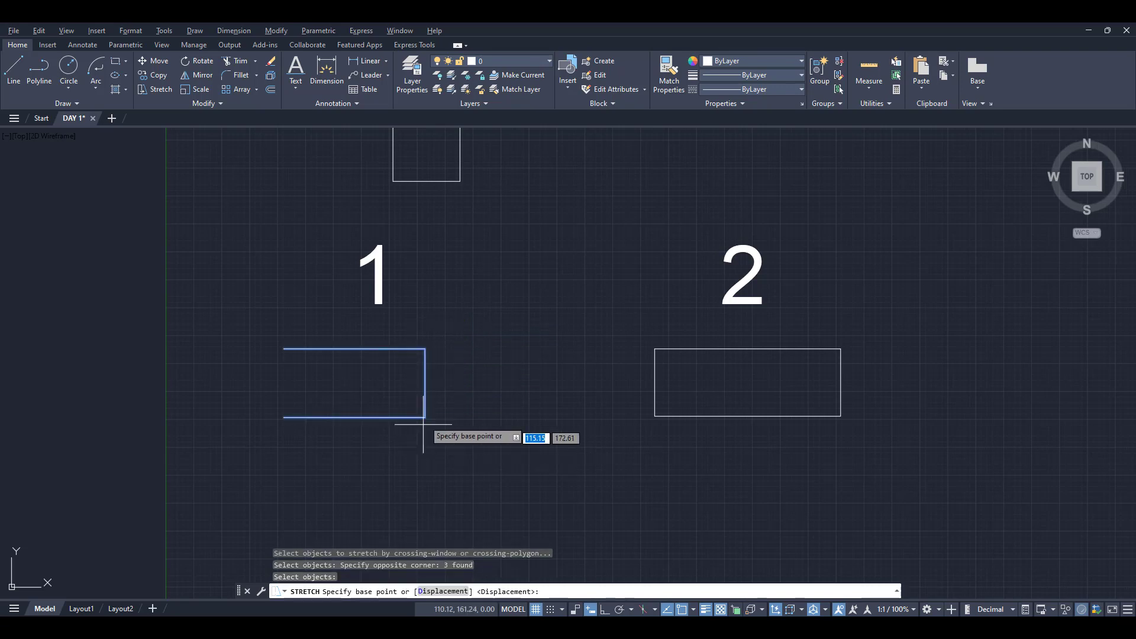
pyautogui.click(423, 383)
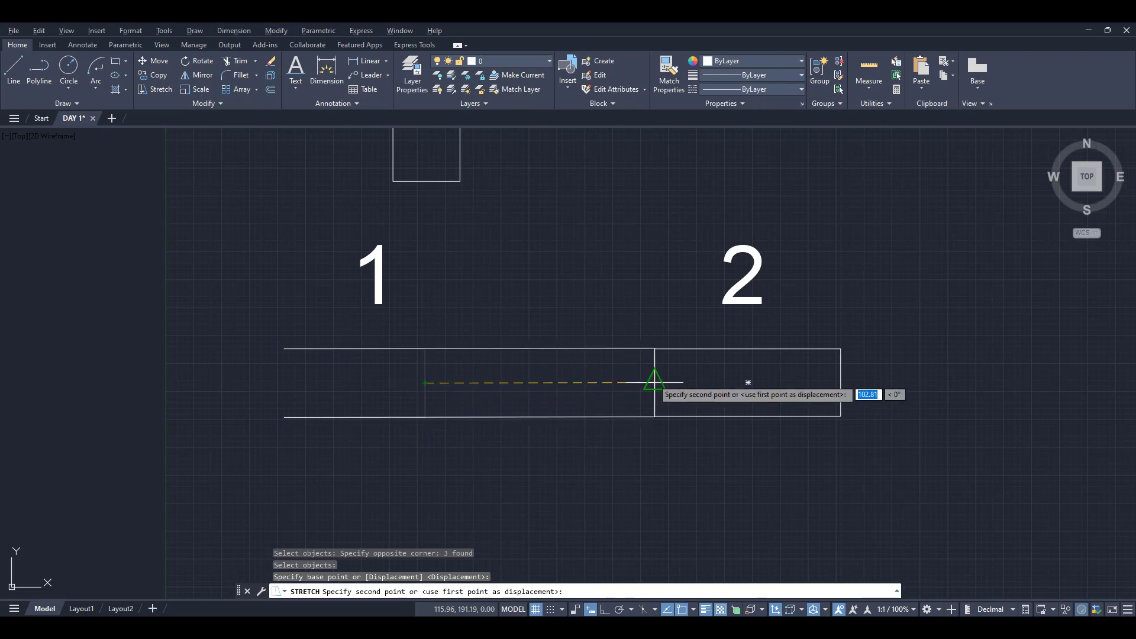
pyautogui.click(655, 382)
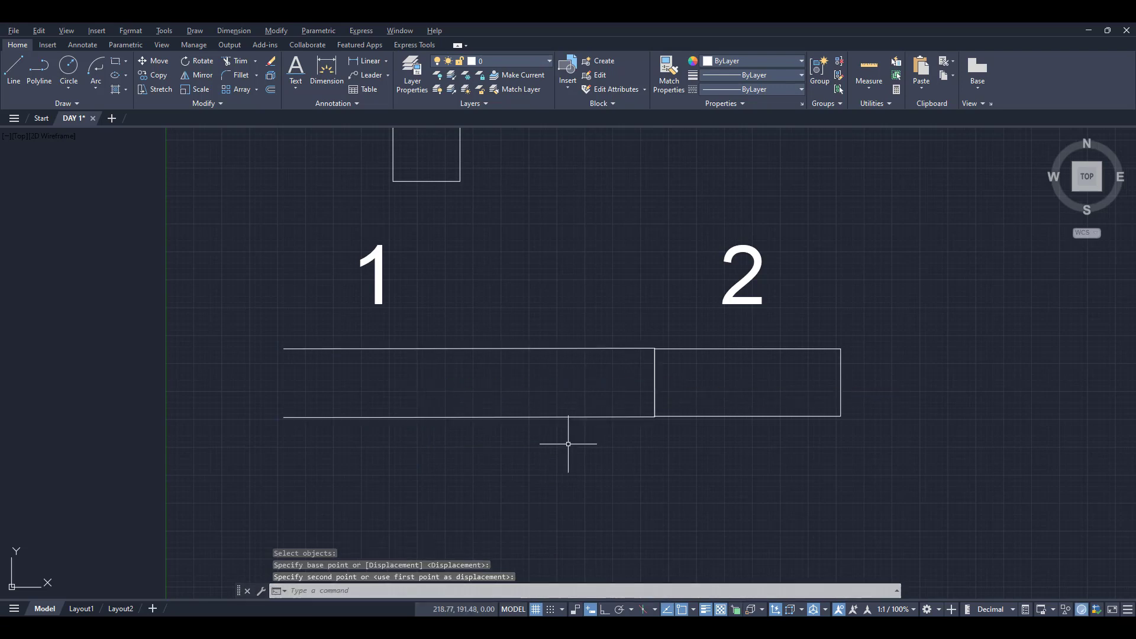
pyautogui.press('Escape')
# Step: Measure the length of the top edge of the square above shape 1 with the DIST command
pyautogui.moveTo(540, 237); pyautogui.dragTo(533, 355, button='middle')
pyautogui.scroll(4, 418, 274)
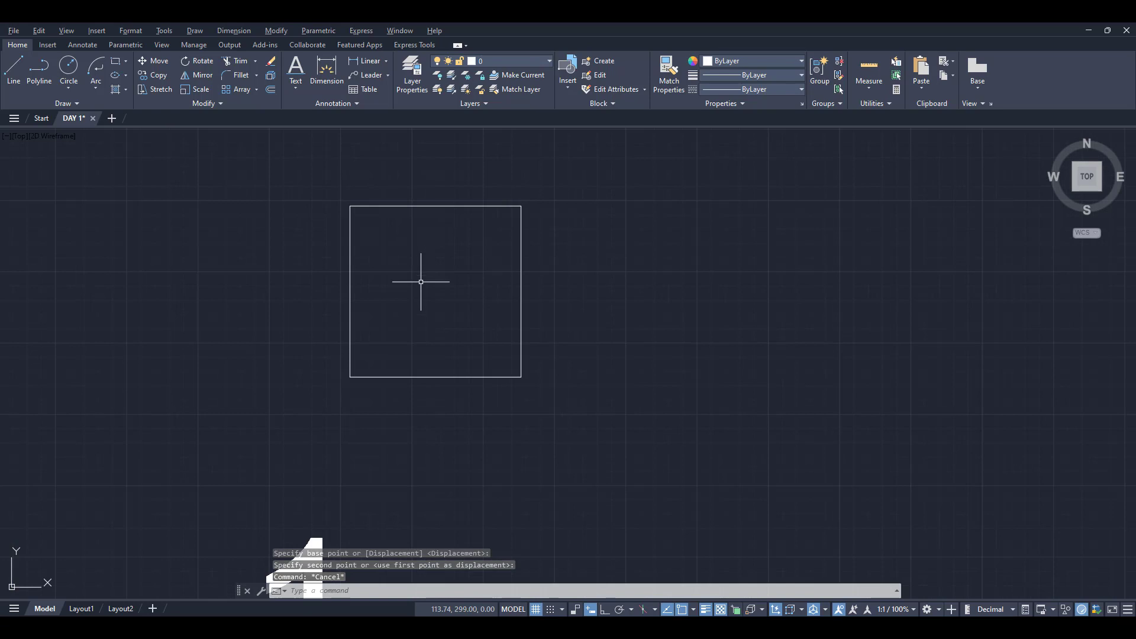
pyautogui.write('DI')
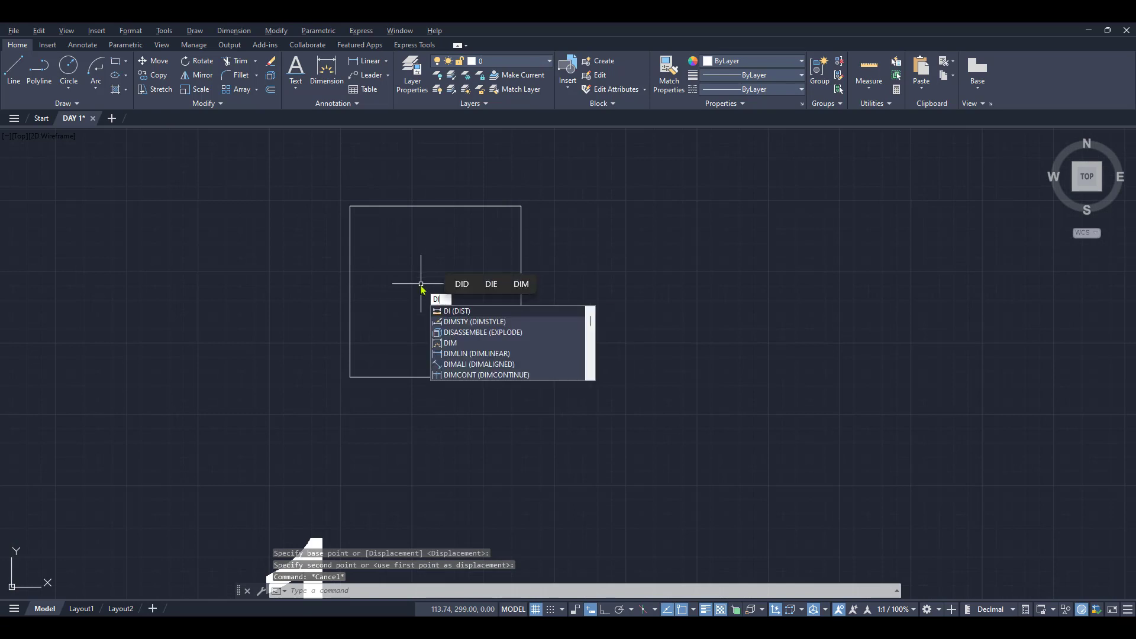
pyautogui.press('Return')
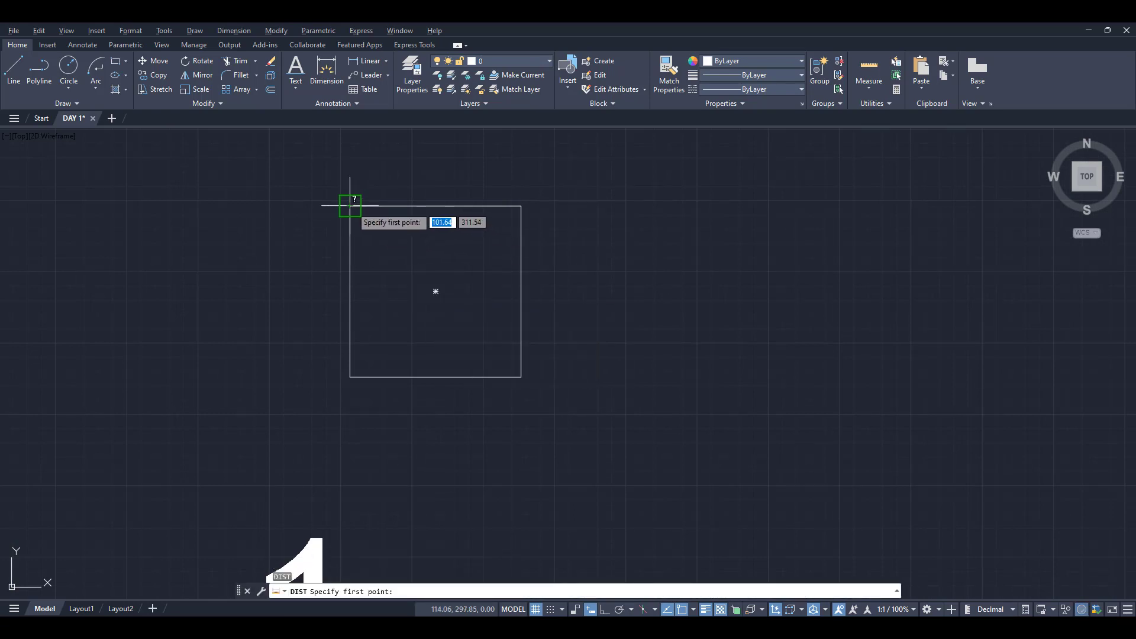
pyautogui.click(351, 206)
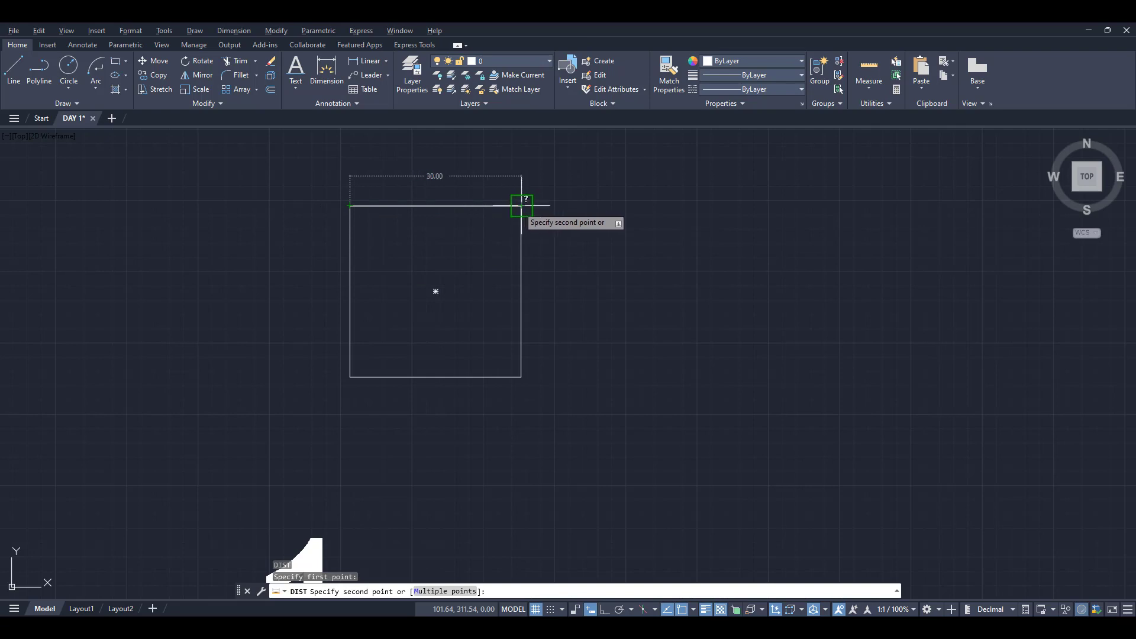
pyautogui.press('Escape')
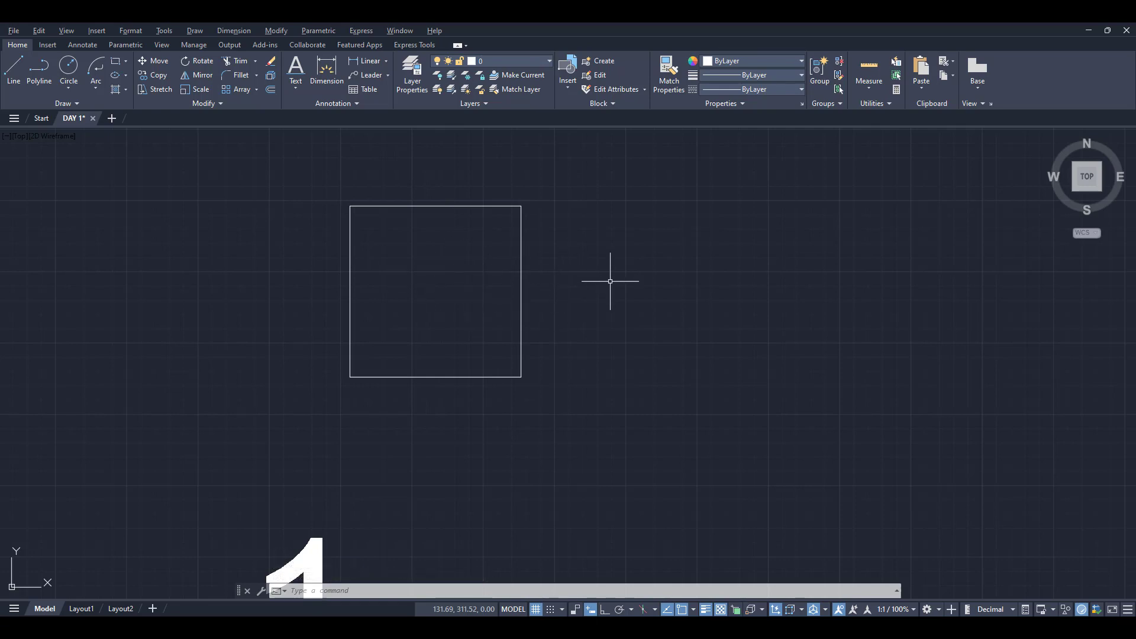
# Step: Stretch the square's right edge outward horizontally by 40 units from its midpoint grip
pyautogui.click(519, 280)
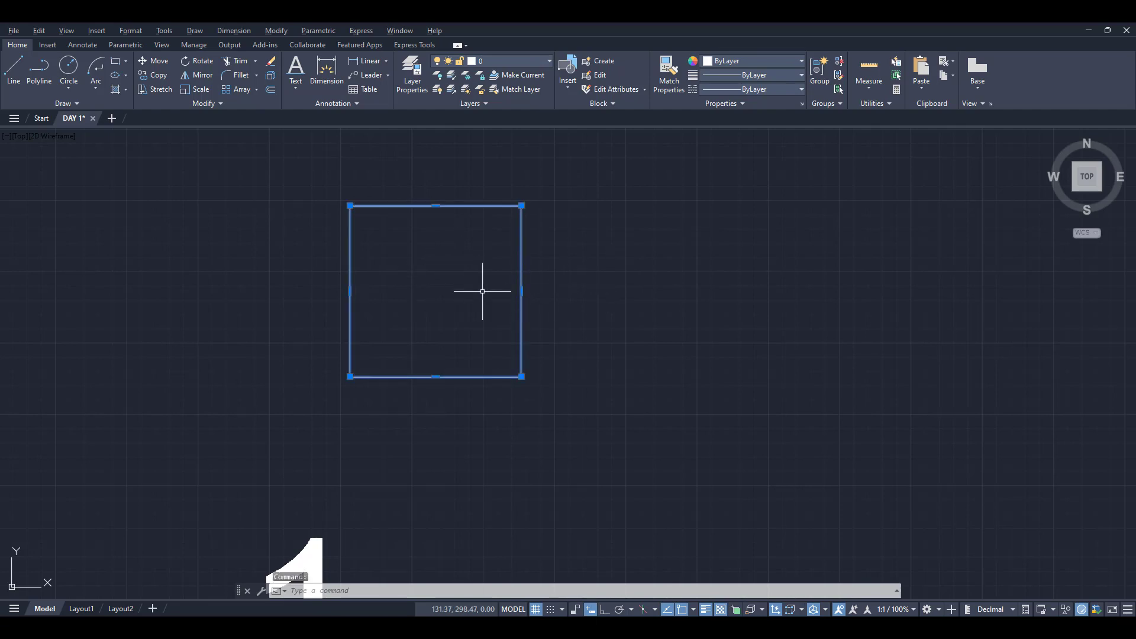
pyautogui.moveTo(522, 292)
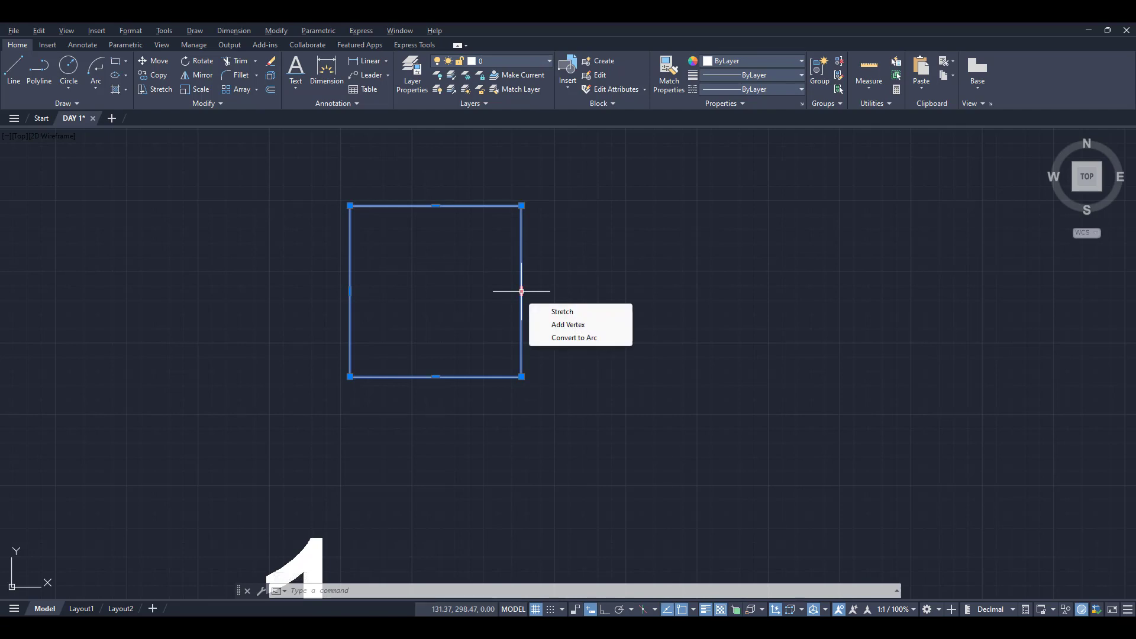
pyautogui.click(522, 292)
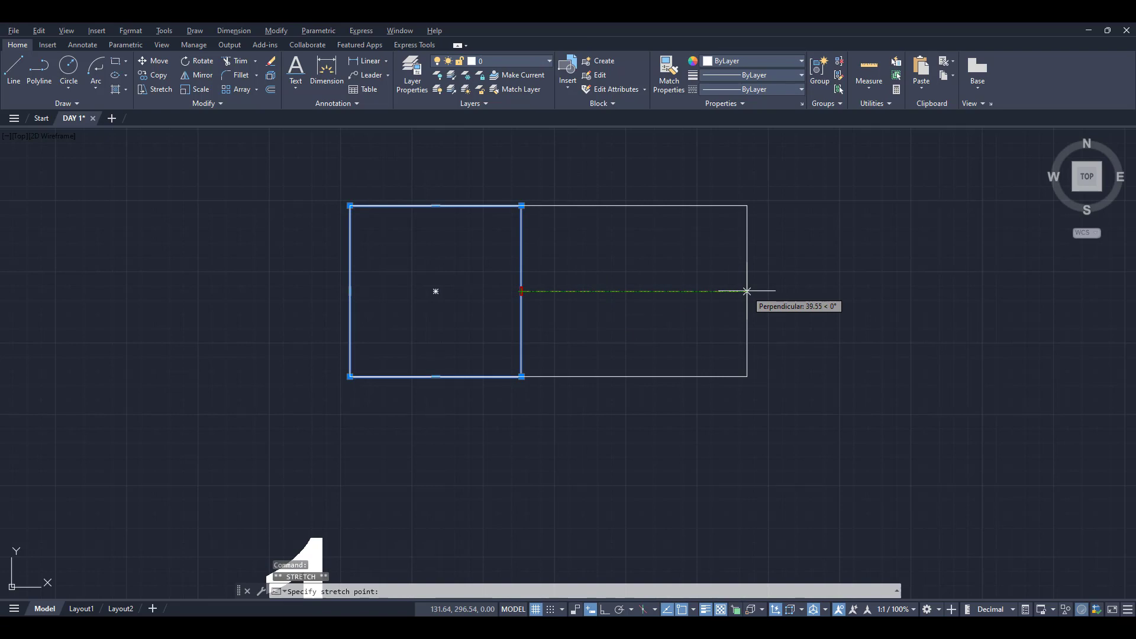
pyautogui.write('40')
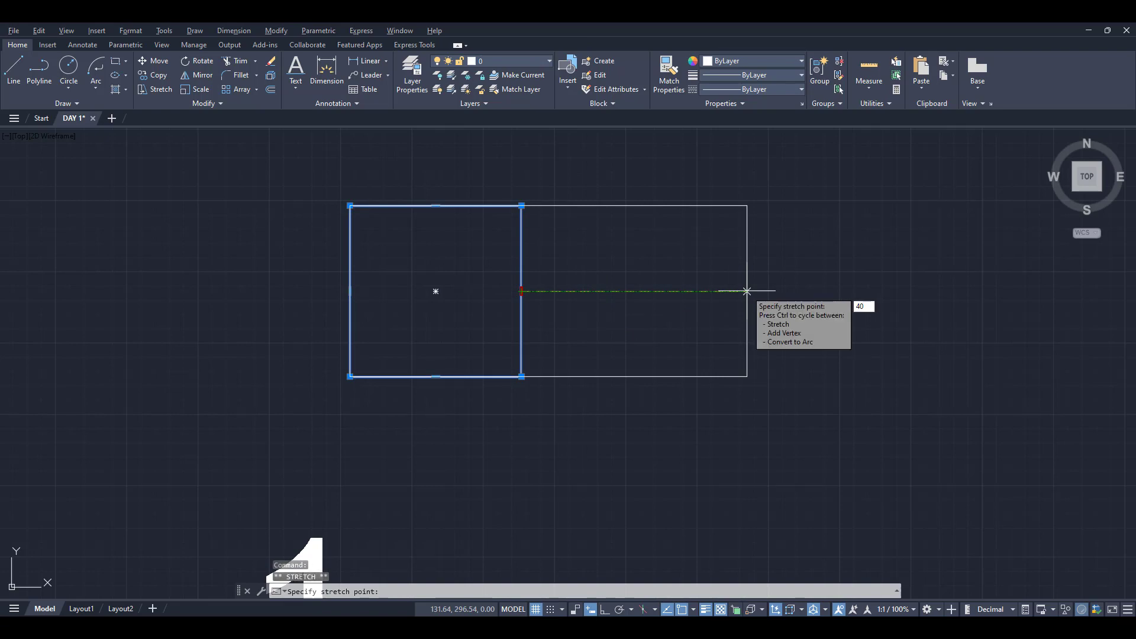
pyautogui.press('Return')
pyautogui.press('Escape')
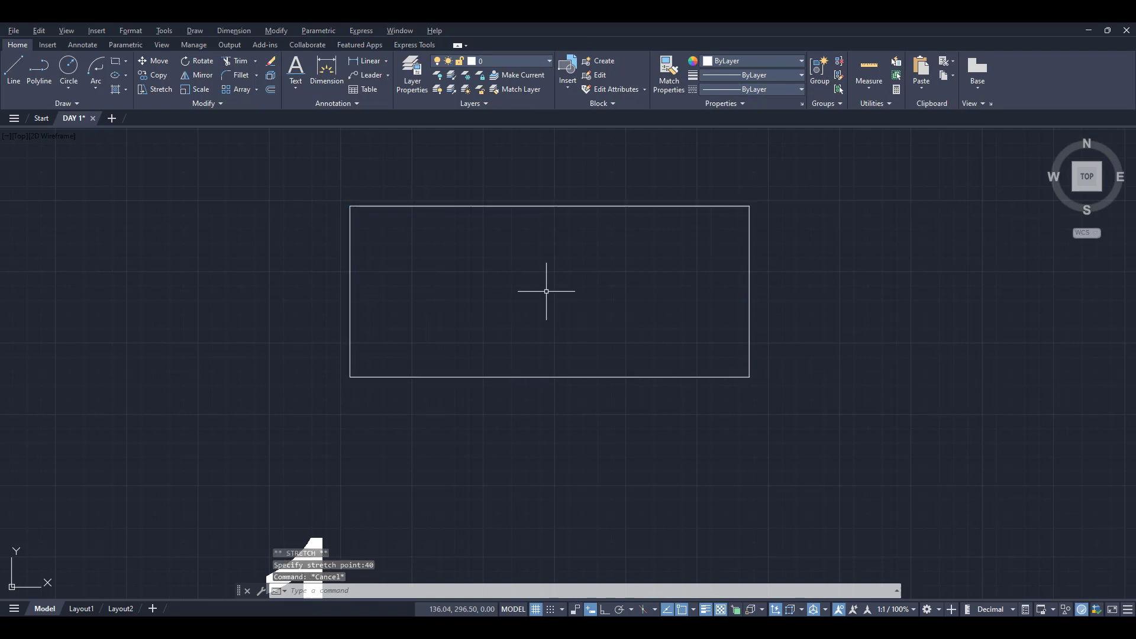
# Step: Measure the top edge of the stretched rectangle from its upper-left corner
pyautogui.write('D')
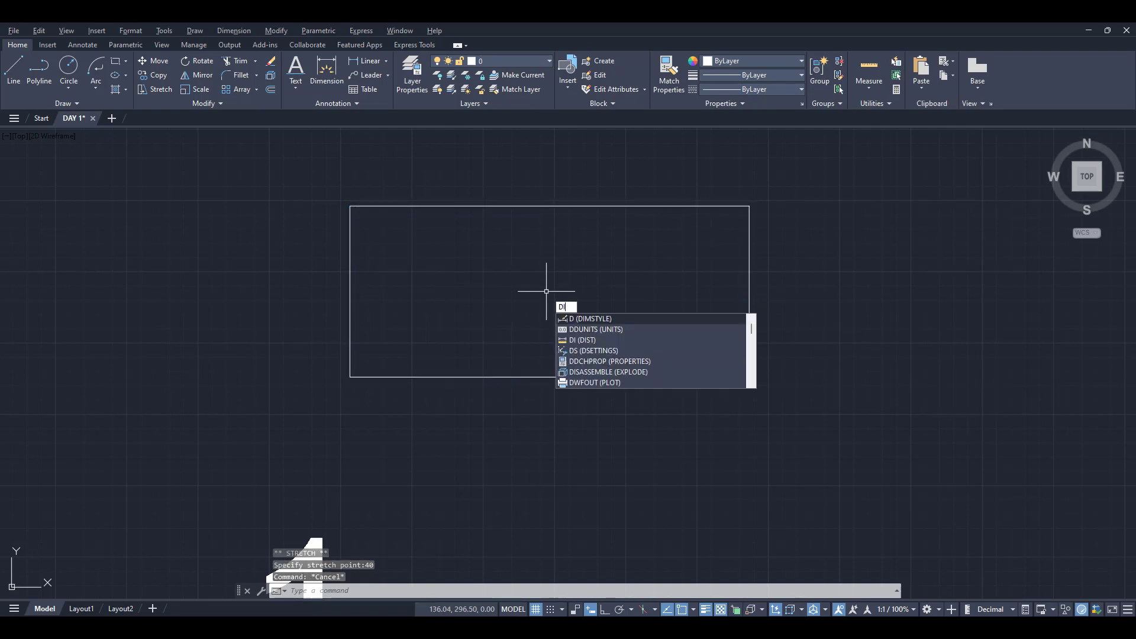
pyautogui.write('I')
pyautogui.press('Return')
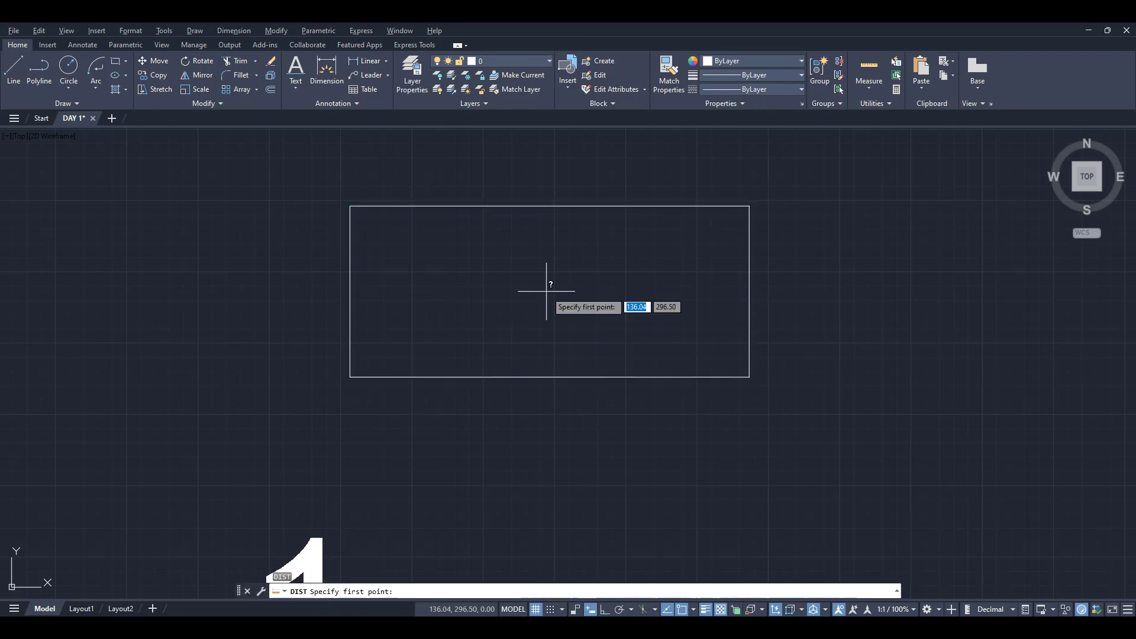
pyautogui.click(351, 206)
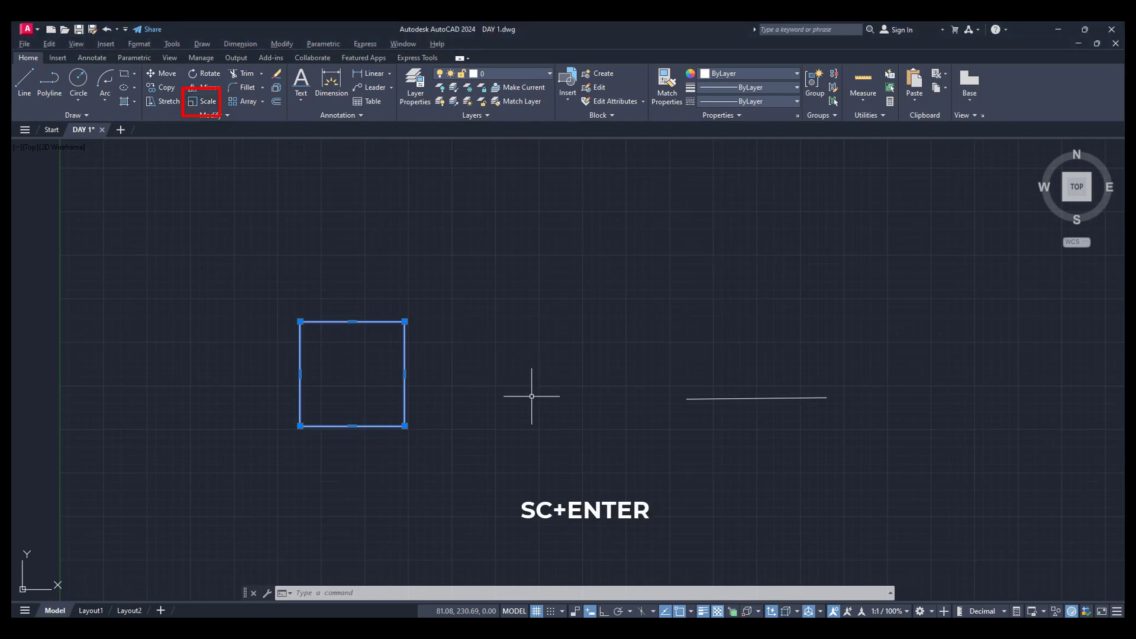
pyautogui.write('SC')
pyautogui.press('Return')
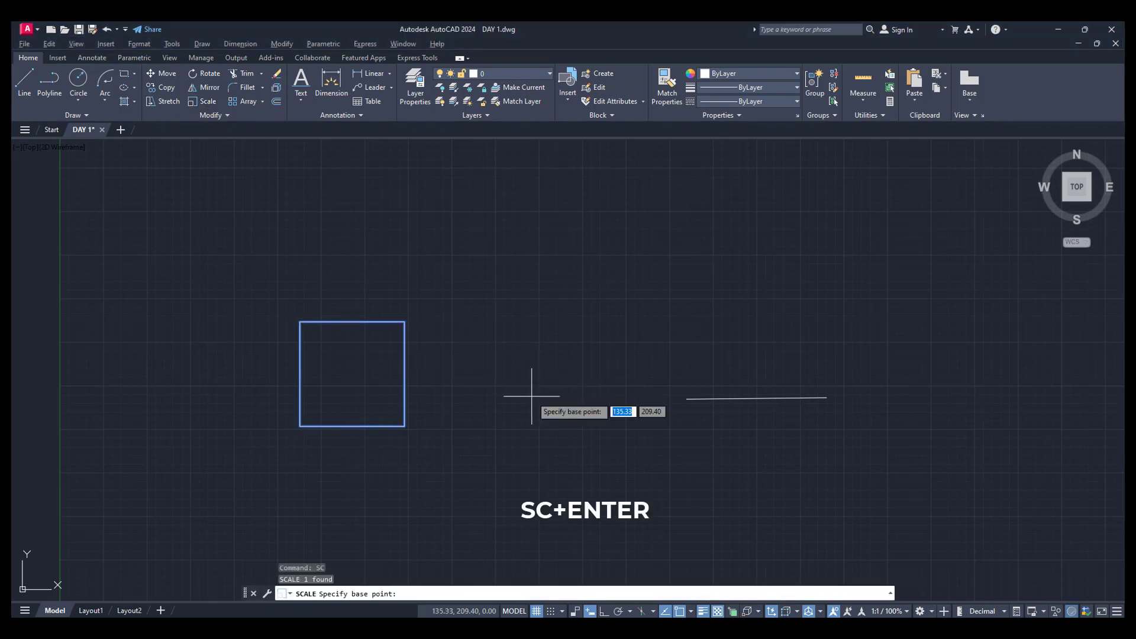
pyautogui.press('Escape')
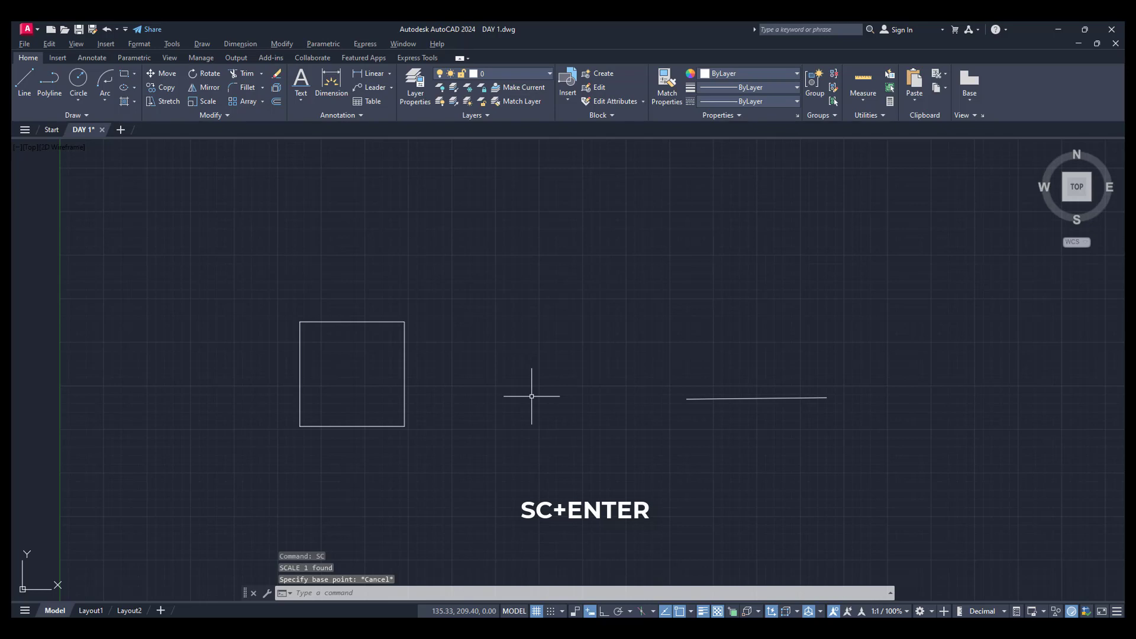
pyautogui.click(370, 321)
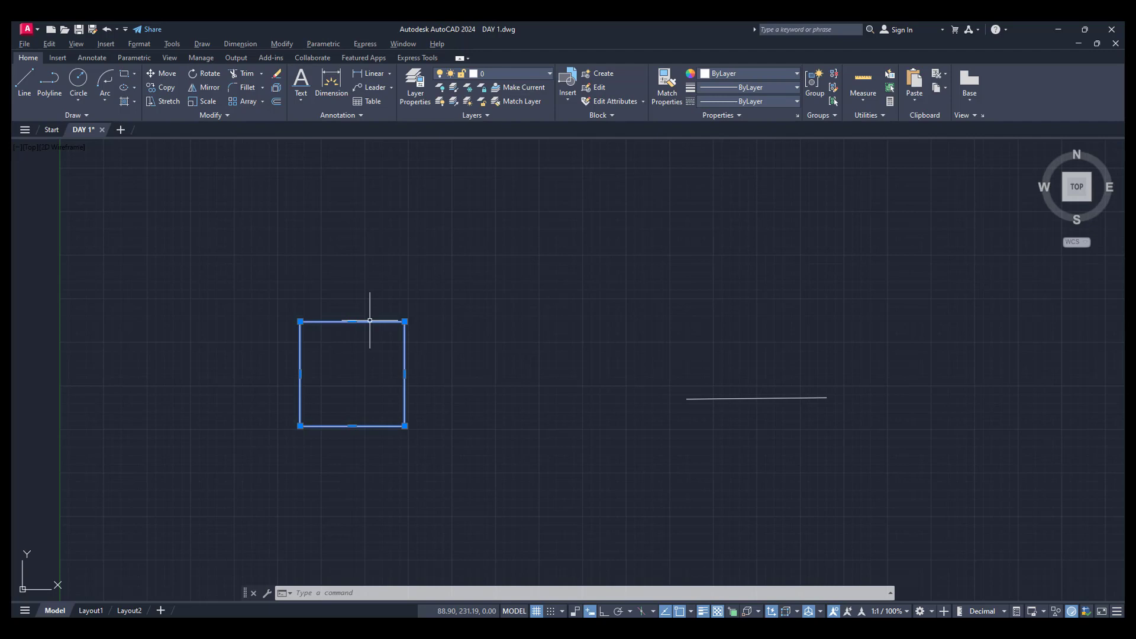
pyautogui.press('Escape')
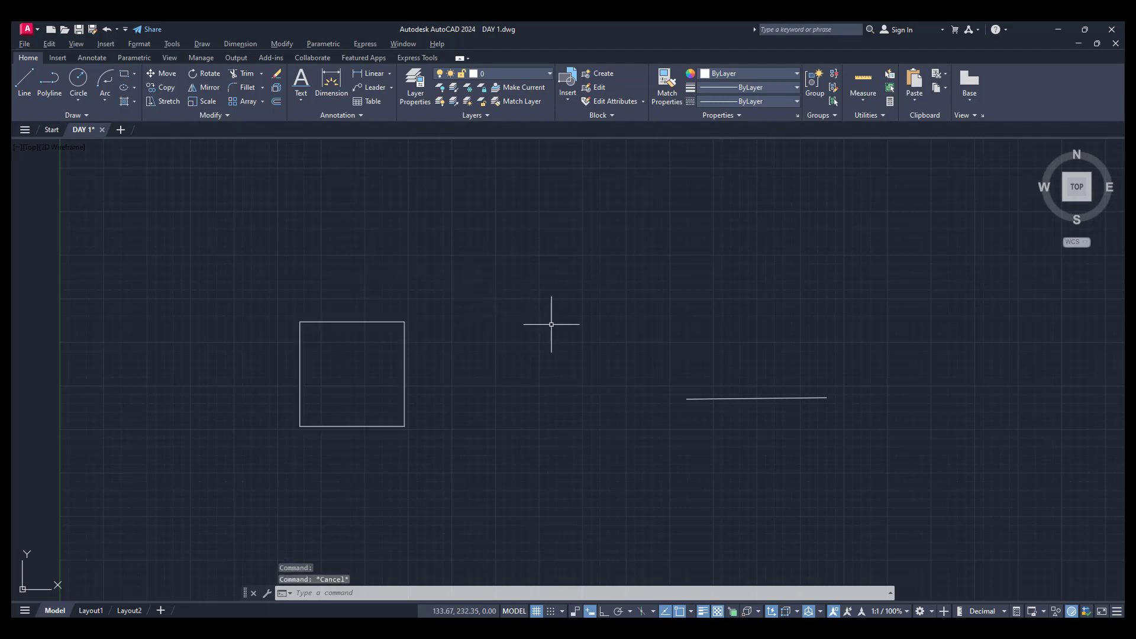
# Step: Scale the square by a factor of 2 from its lower-left corner
pyautogui.write('sc')
pyautogui.press('Return')
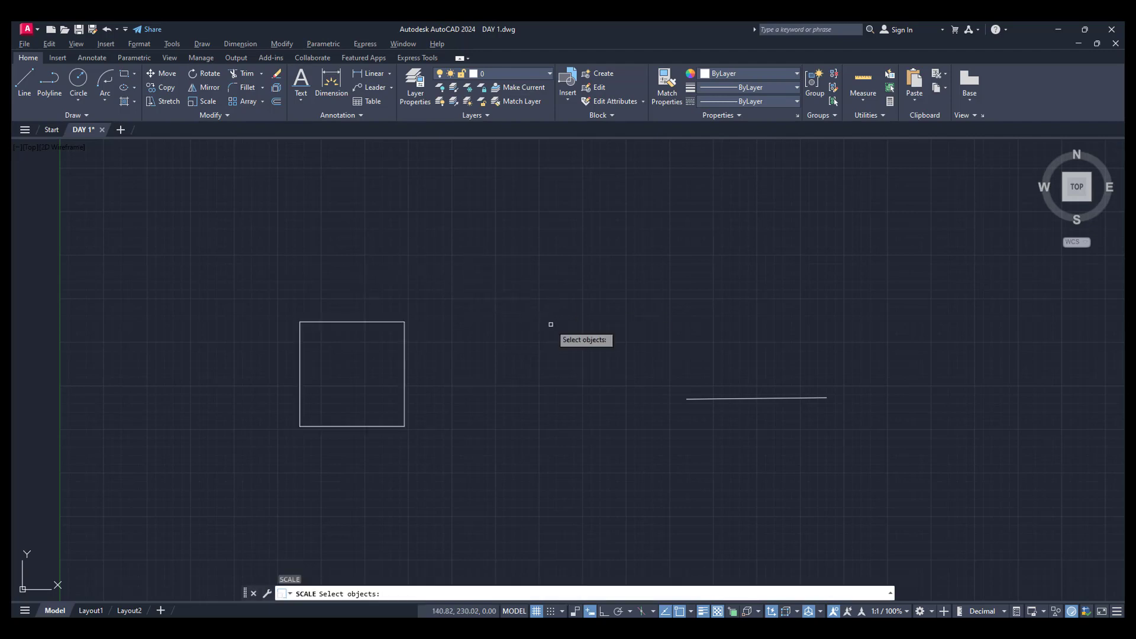
pyautogui.click(361, 425)
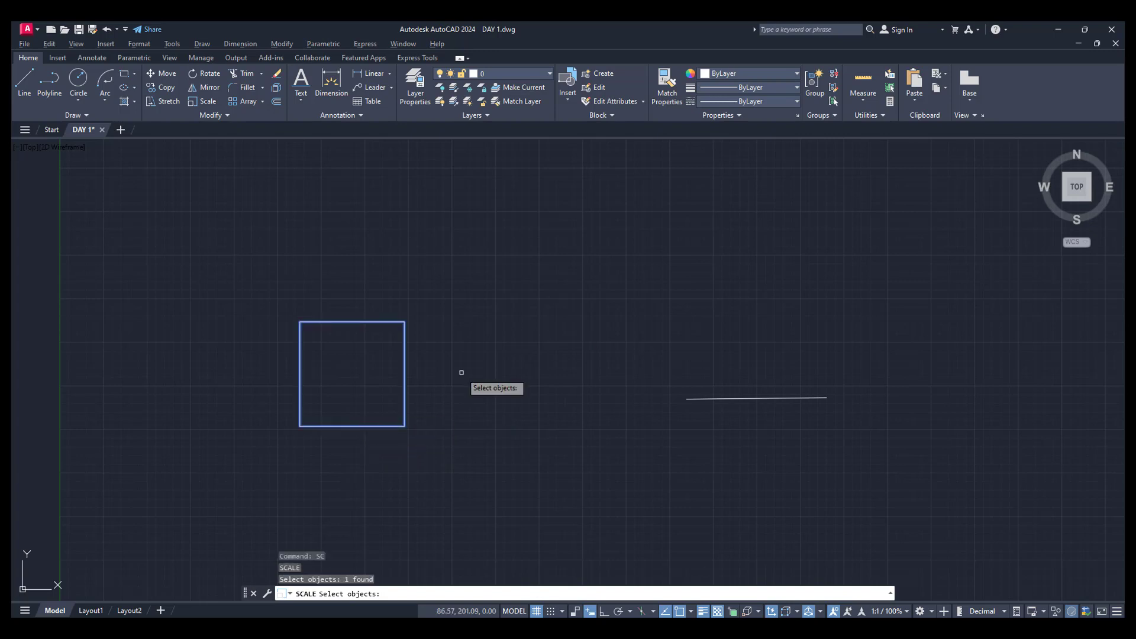
pyautogui.press('Return')
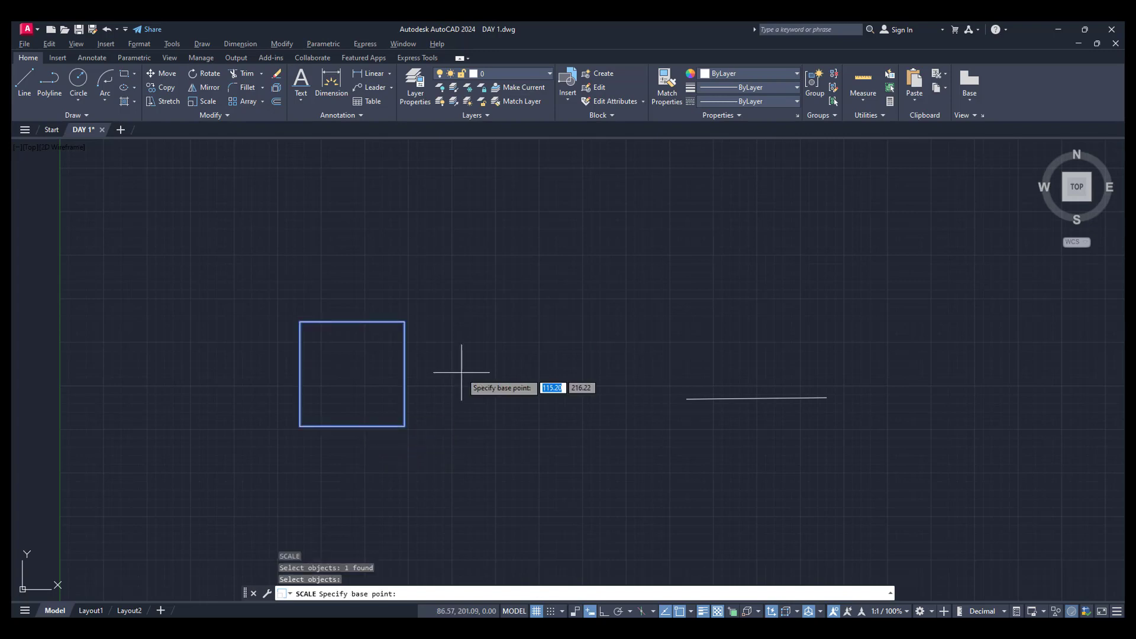
pyautogui.click(301, 426)
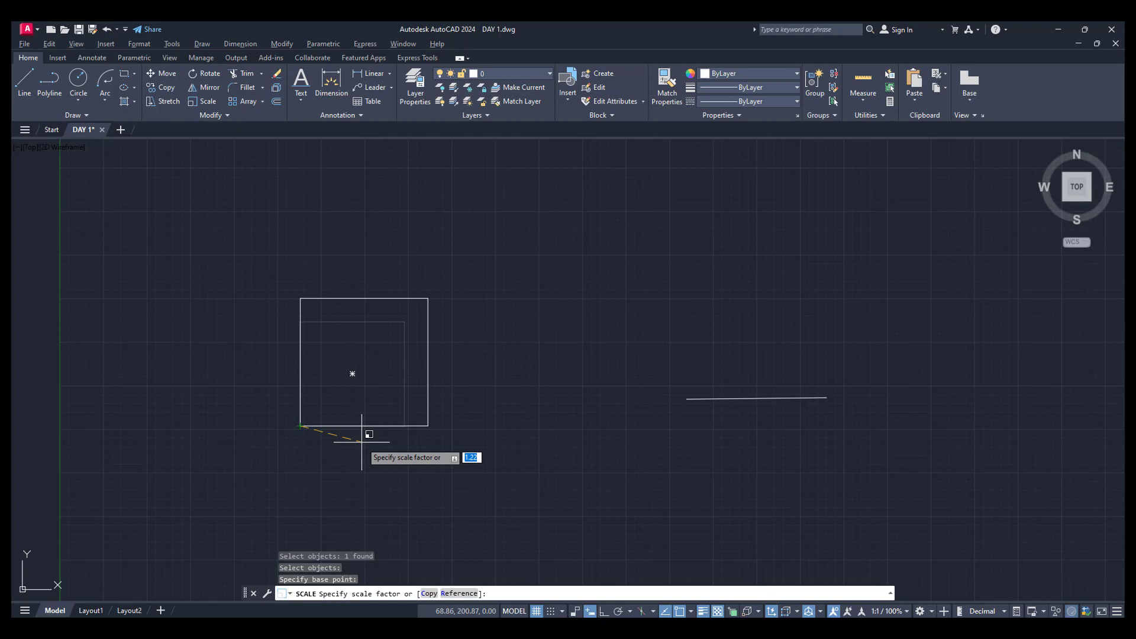
pyautogui.write('2')
pyautogui.press('Return')
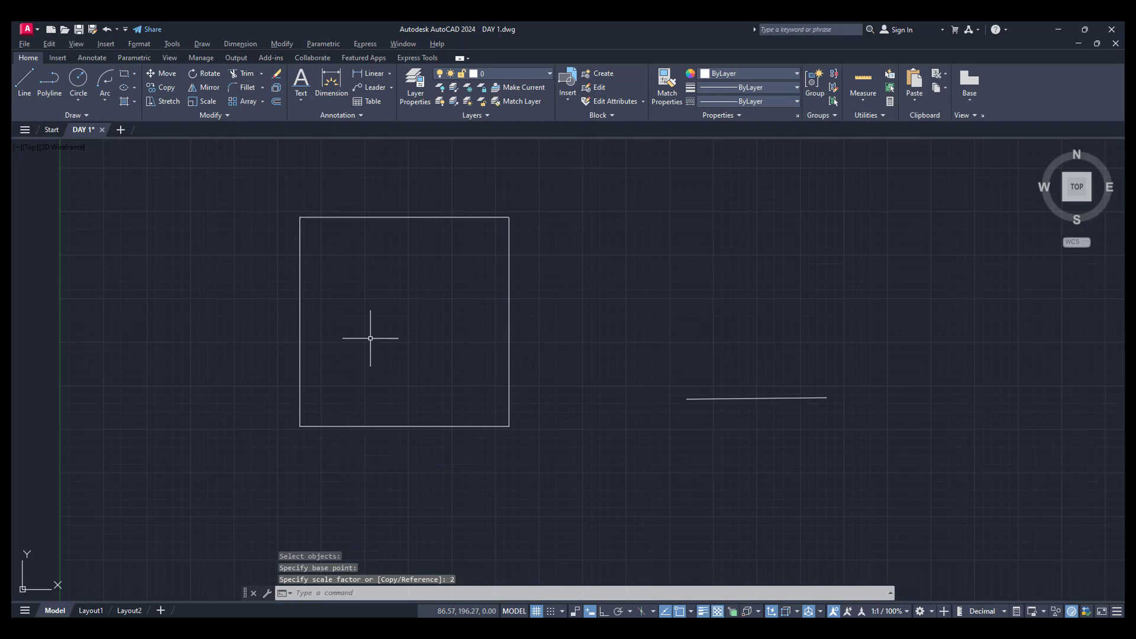
# Step: Measure the scaled square's top edge, and undo the scaling
pyautogui.write('di')
pyautogui.press('Return')
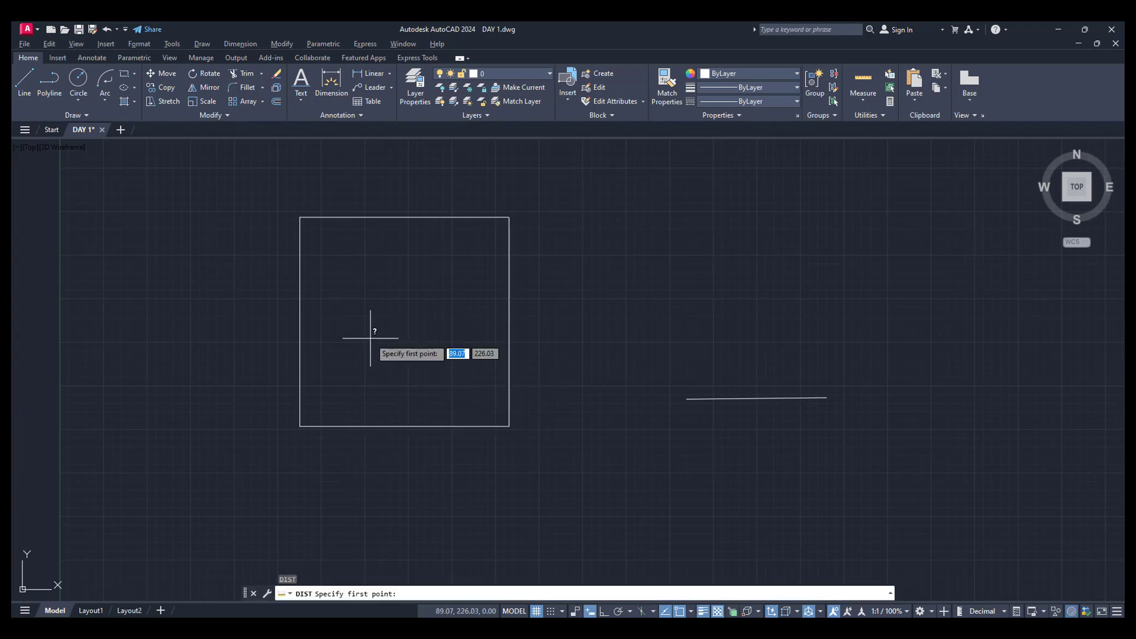
pyautogui.click(300, 218)
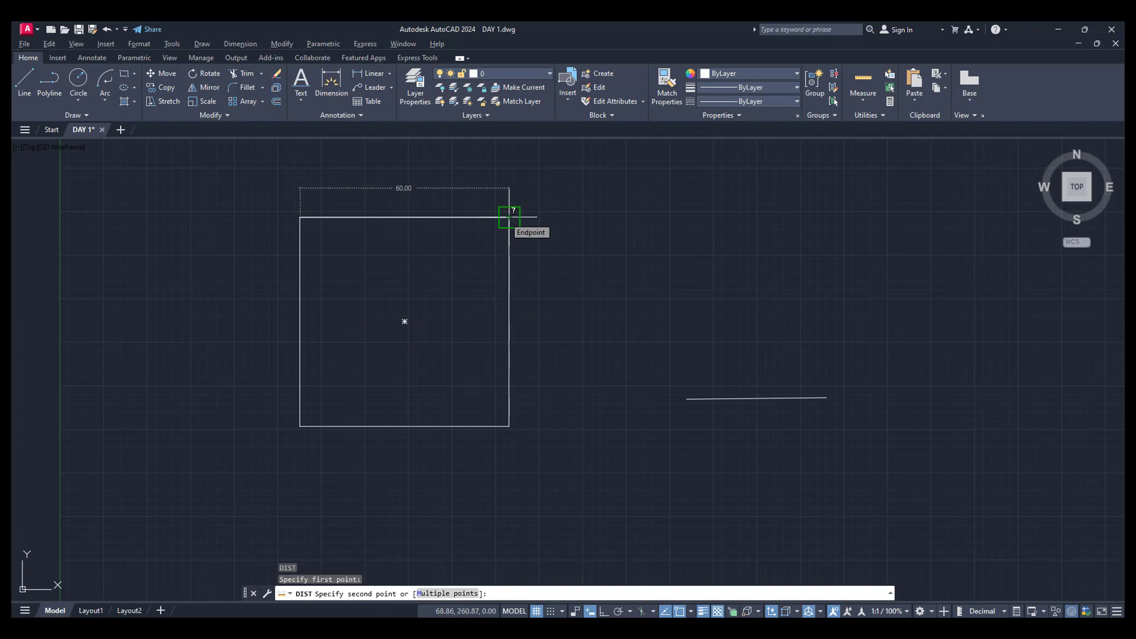
pyautogui.press('Escape')
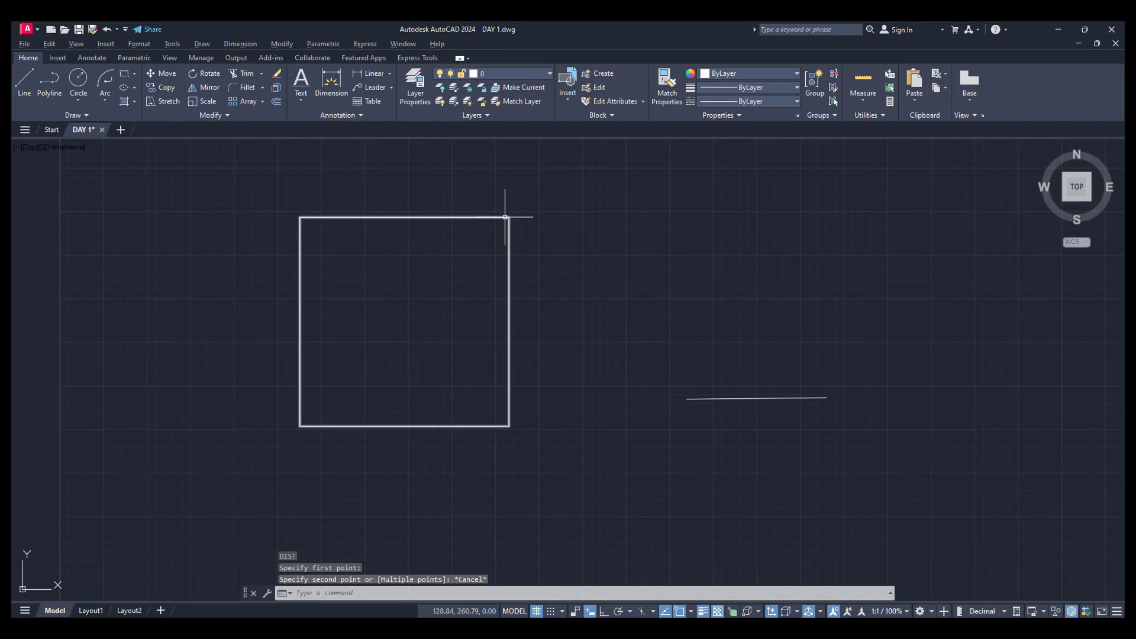
pyautogui.hotkey('ctrl', 'z')
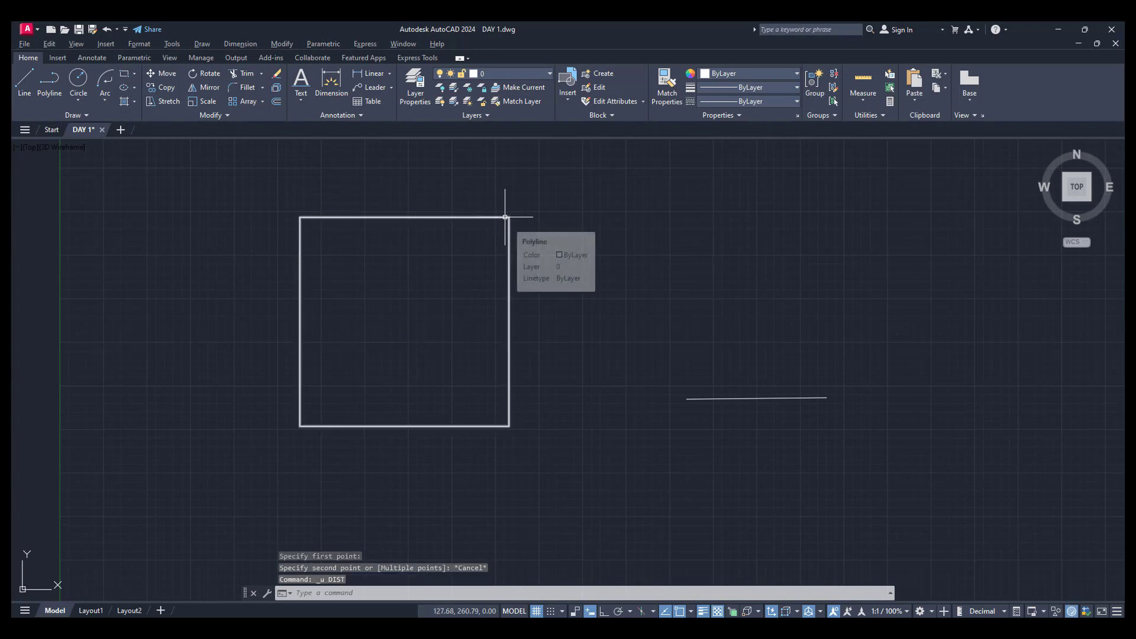
pyautogui.hotkey('ctrl', 'z')
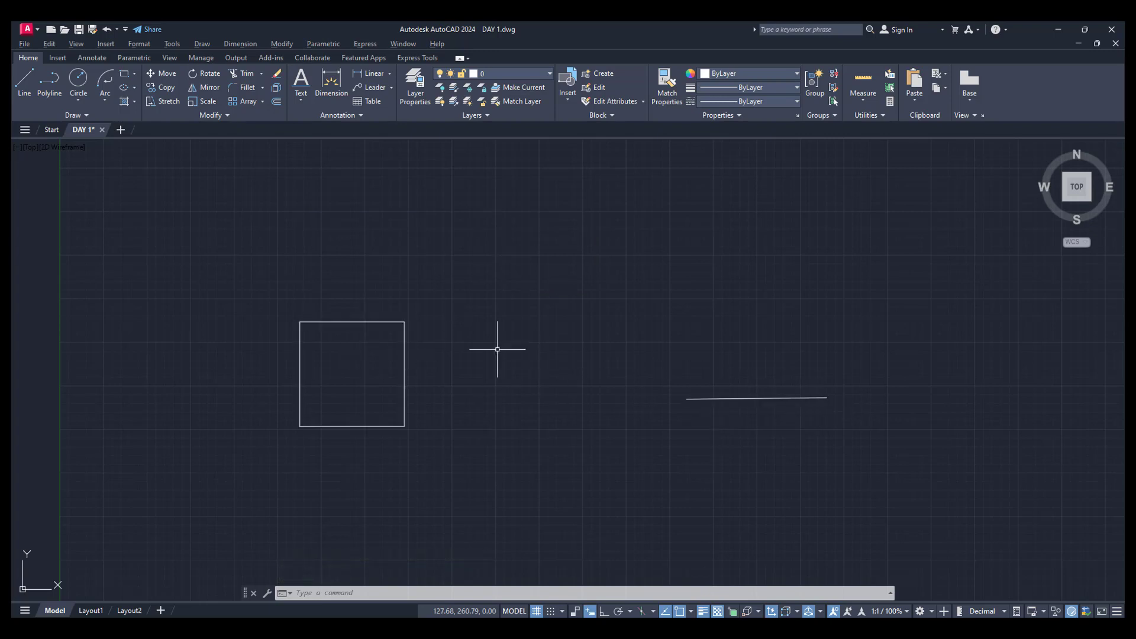
# Step: Scale the square by reference from its lower-left corner, using its bottom edge as reference length and the separate line's two endpoints as new length
pyautogui.write('sc')
pyautogui.press('Return')
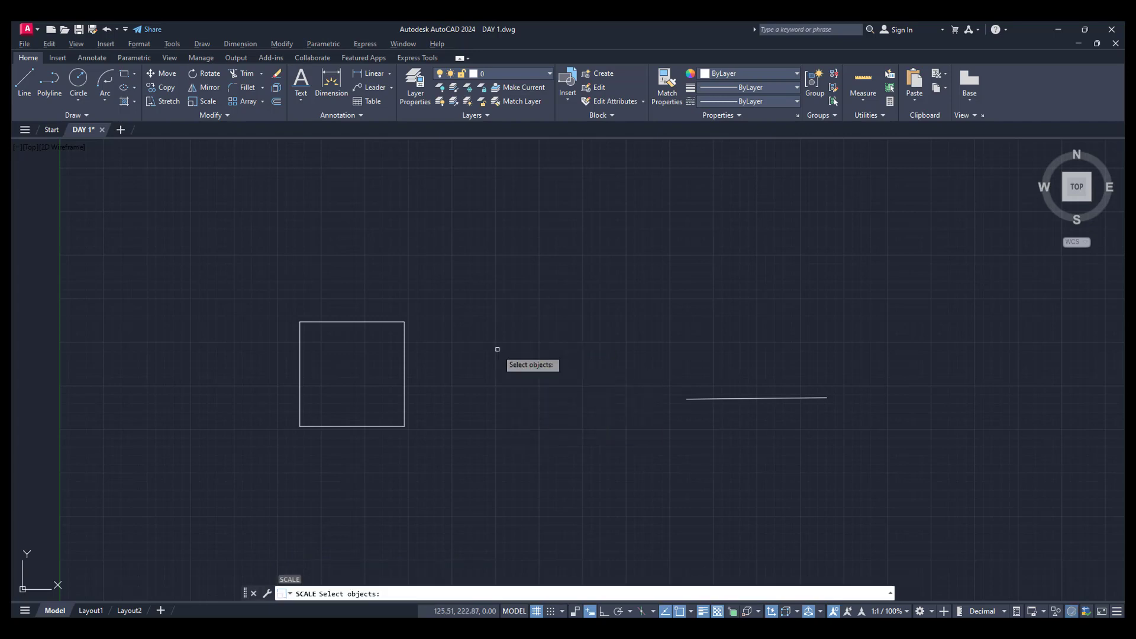
pyautogui.click(390, 426)
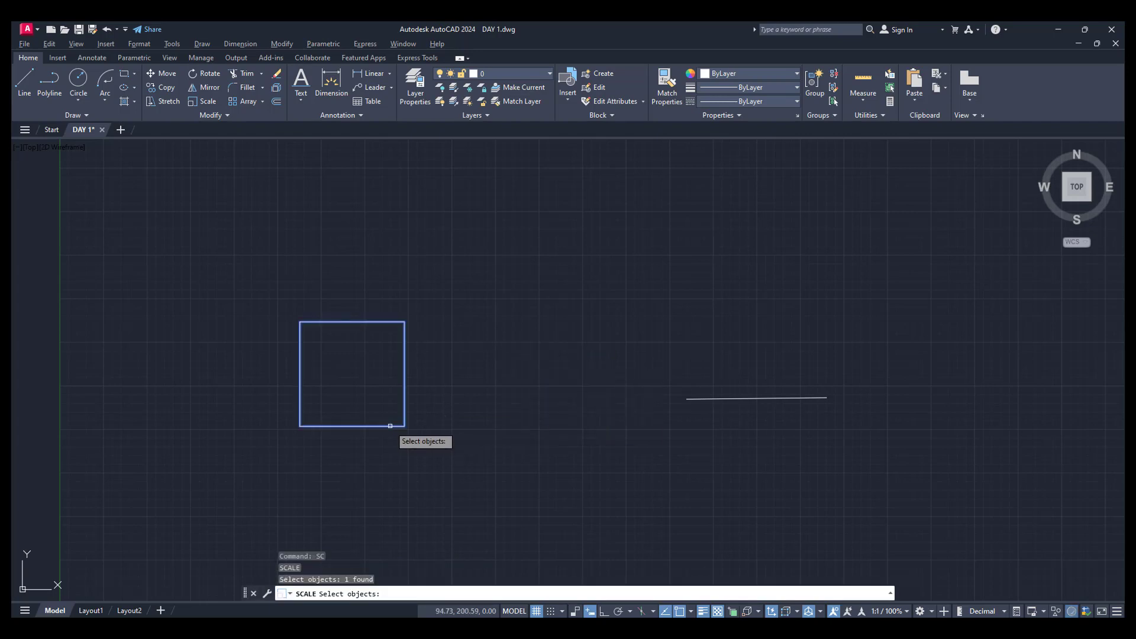
pyautogui.press('Return')
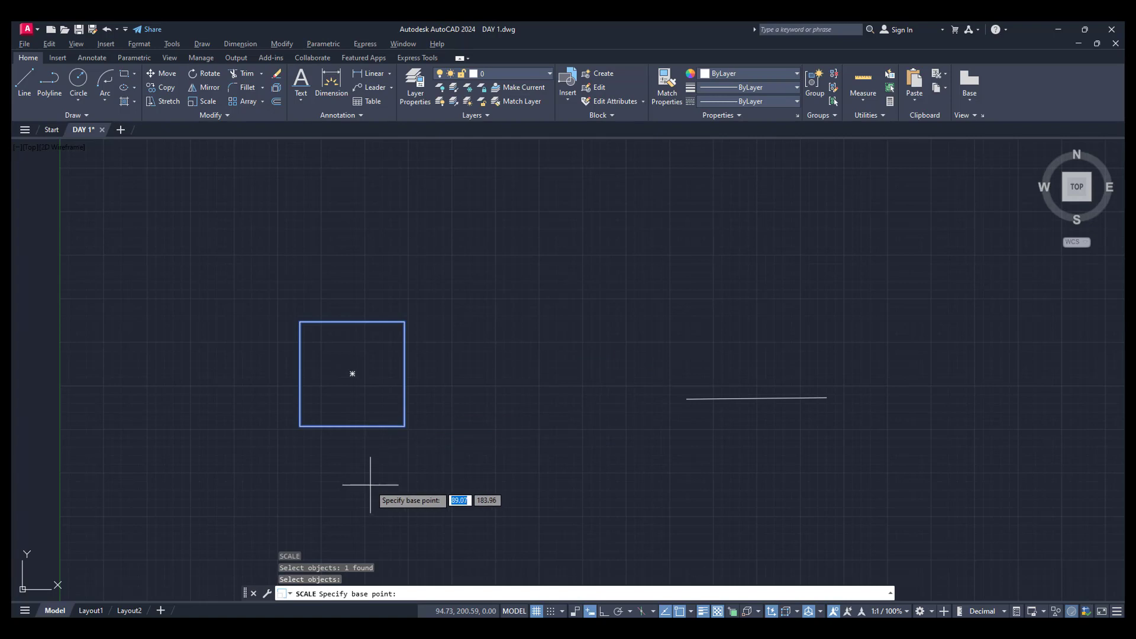
pyautogui.click(300, 426)
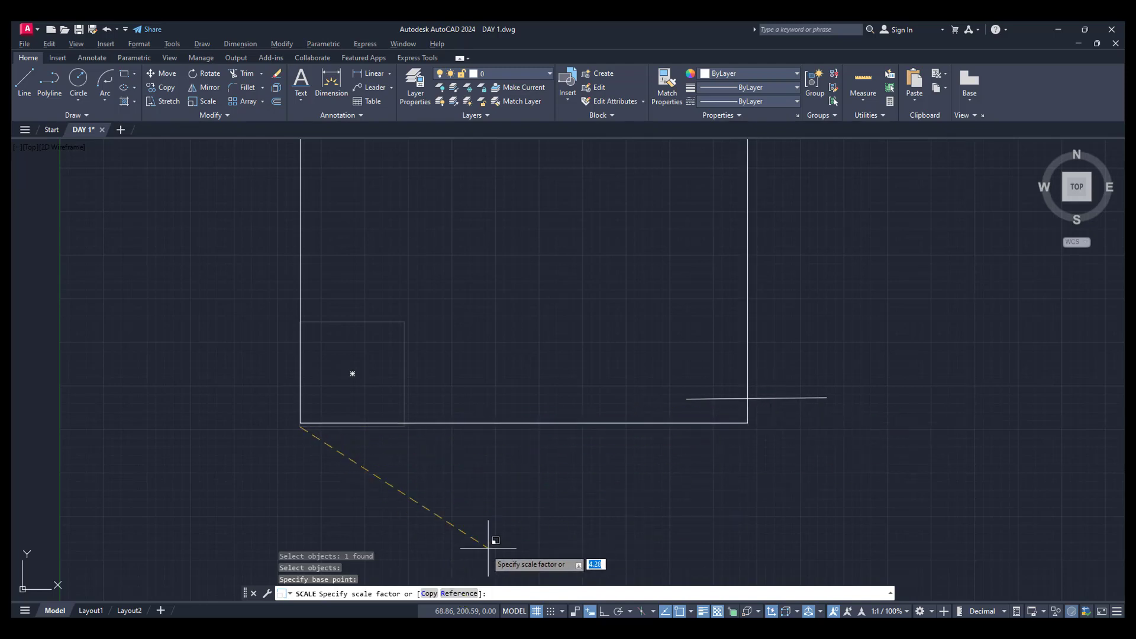
pyautogui.click(461, 594)
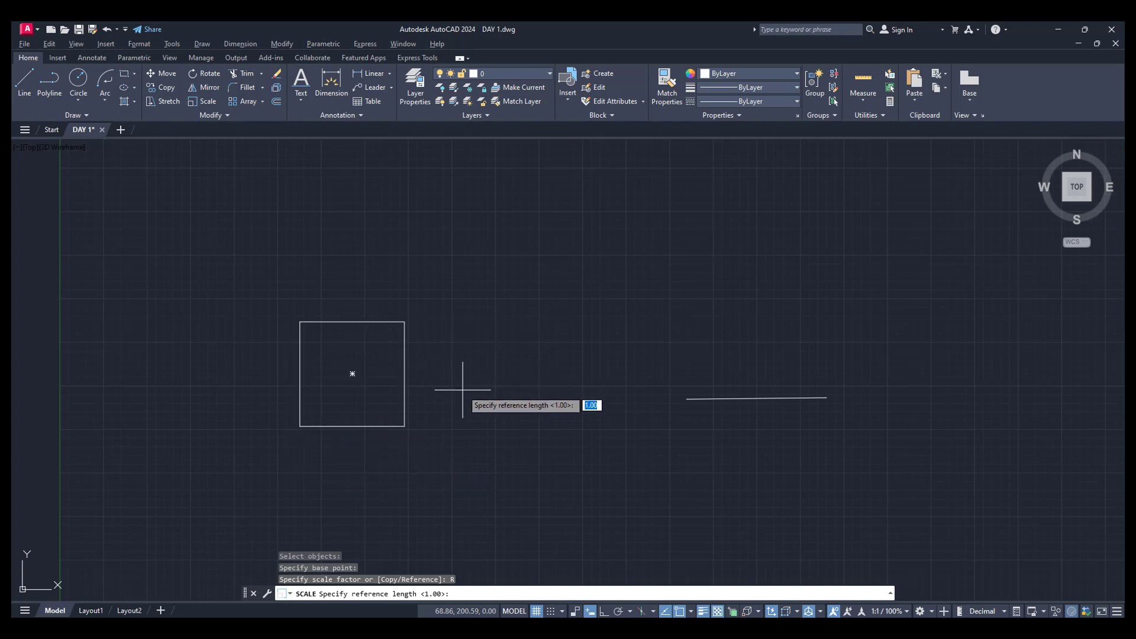
pyautogui.click(300, 426)
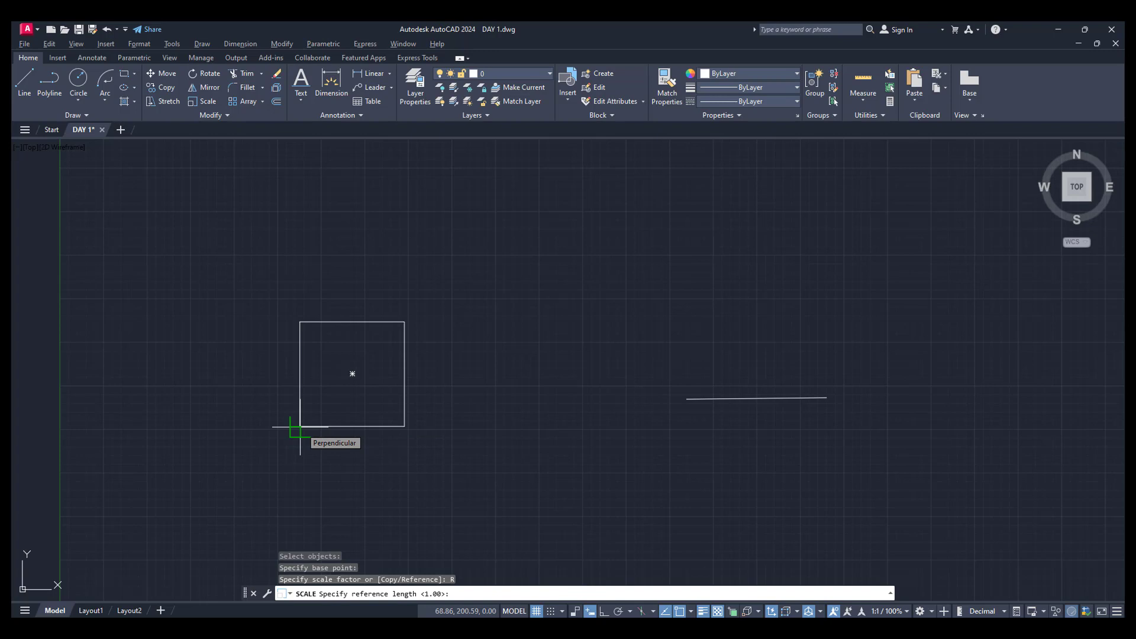
pyautogui.click(405, 426)
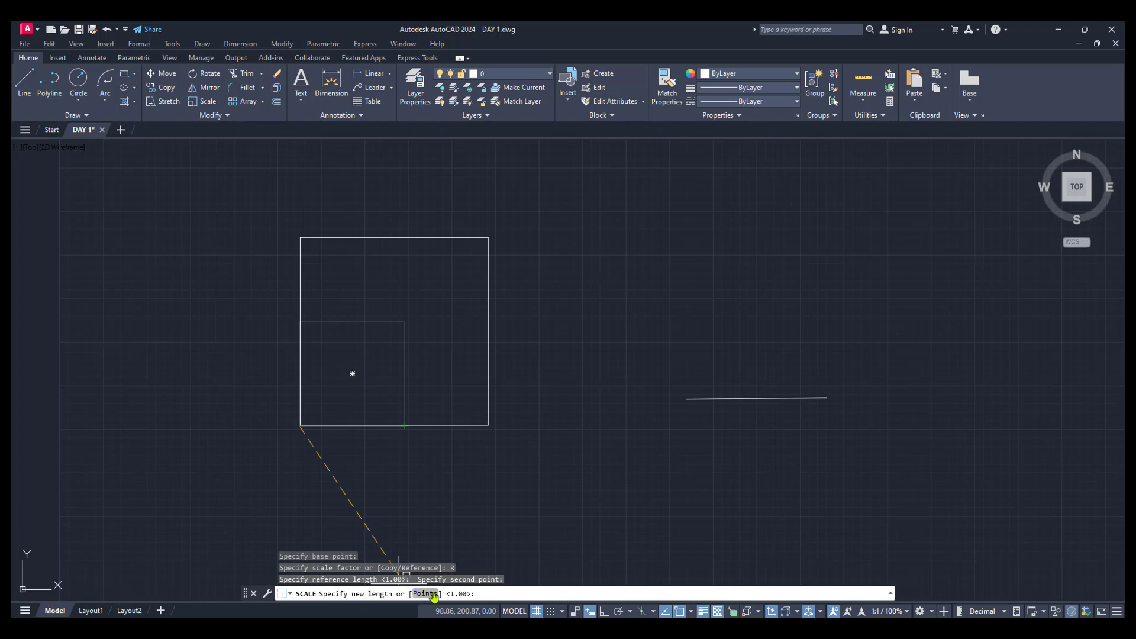
pyautogui.write('P')
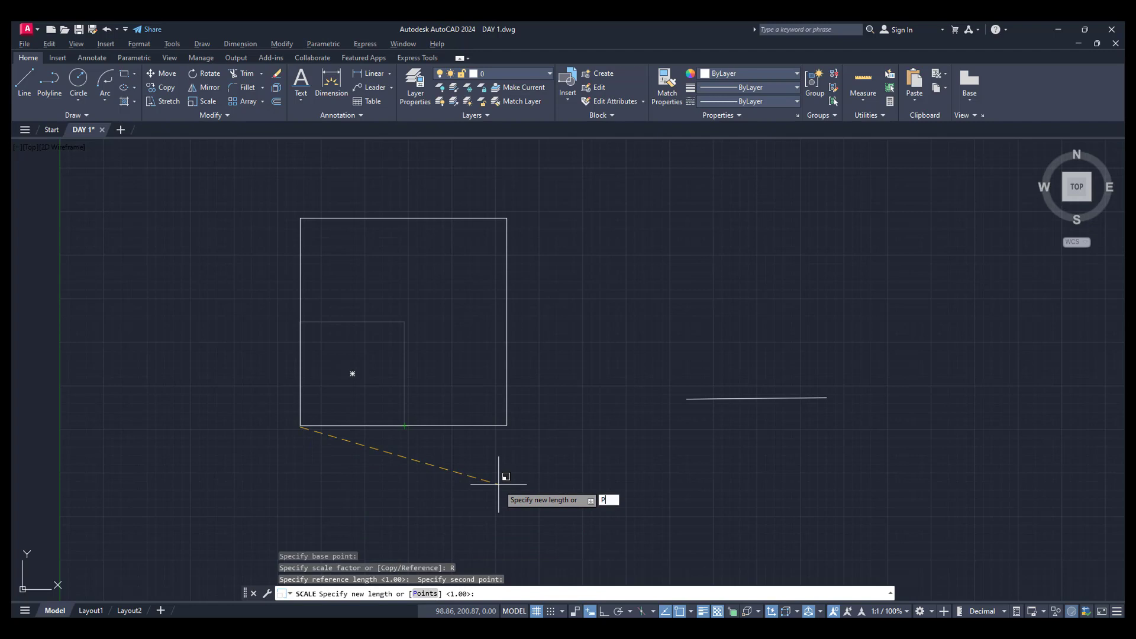
pyautogui.press('Return')
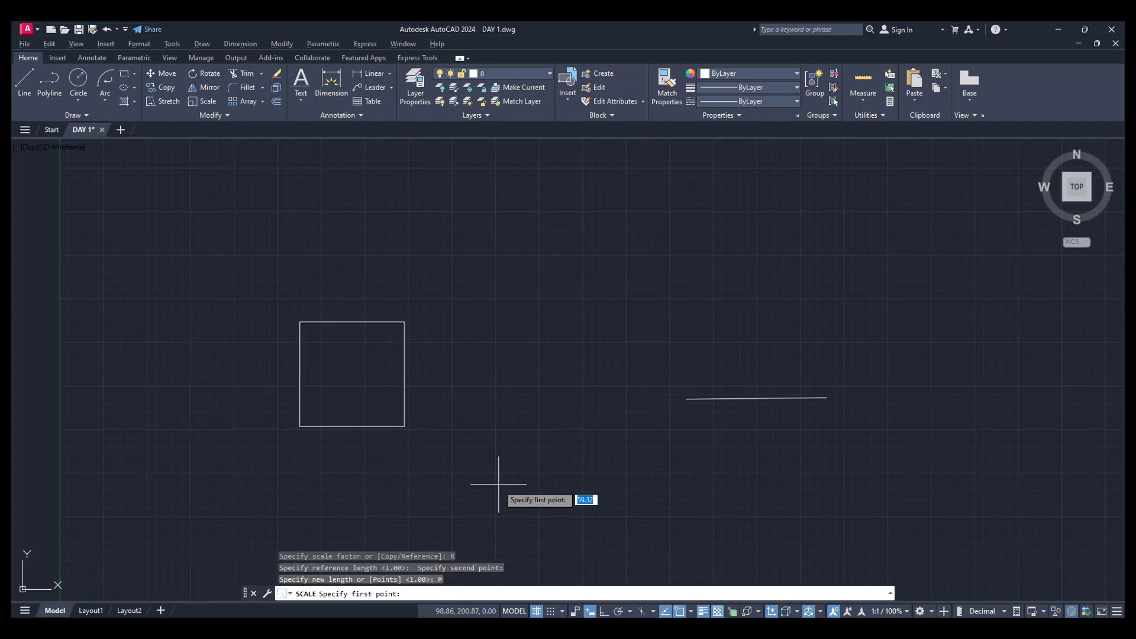
pyautogui.click(686, 399)
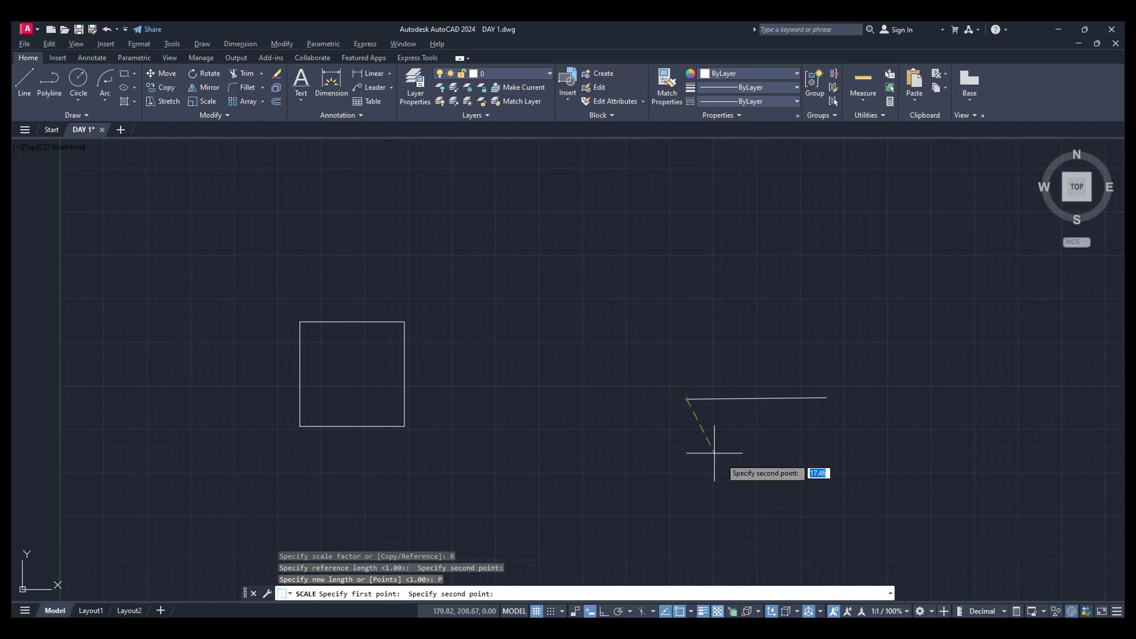
pyautogui.click(827, 398)
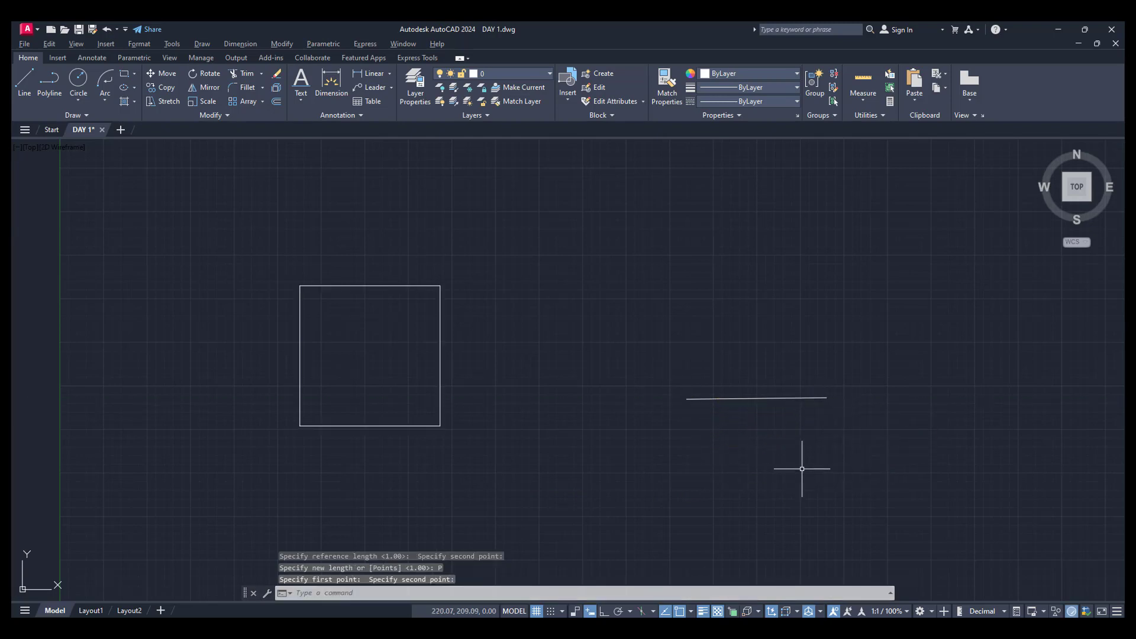
# Step: Measure the top edge of the reference-scaled square, and undo the reference scaling
pyautogui.write('DI')
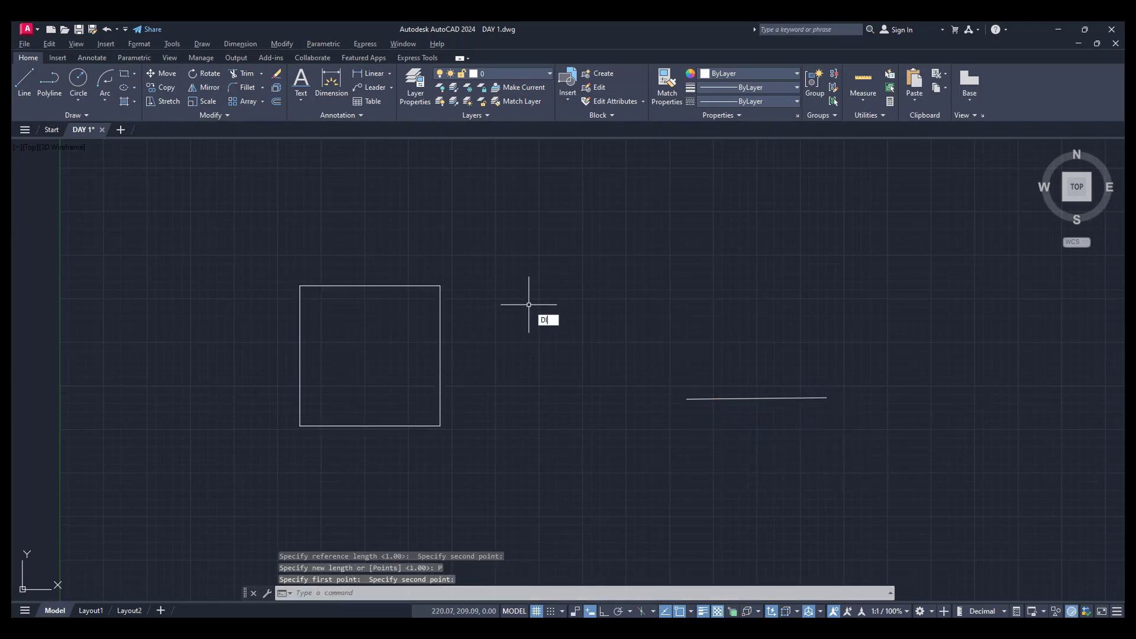
pyautogui.press('Return')
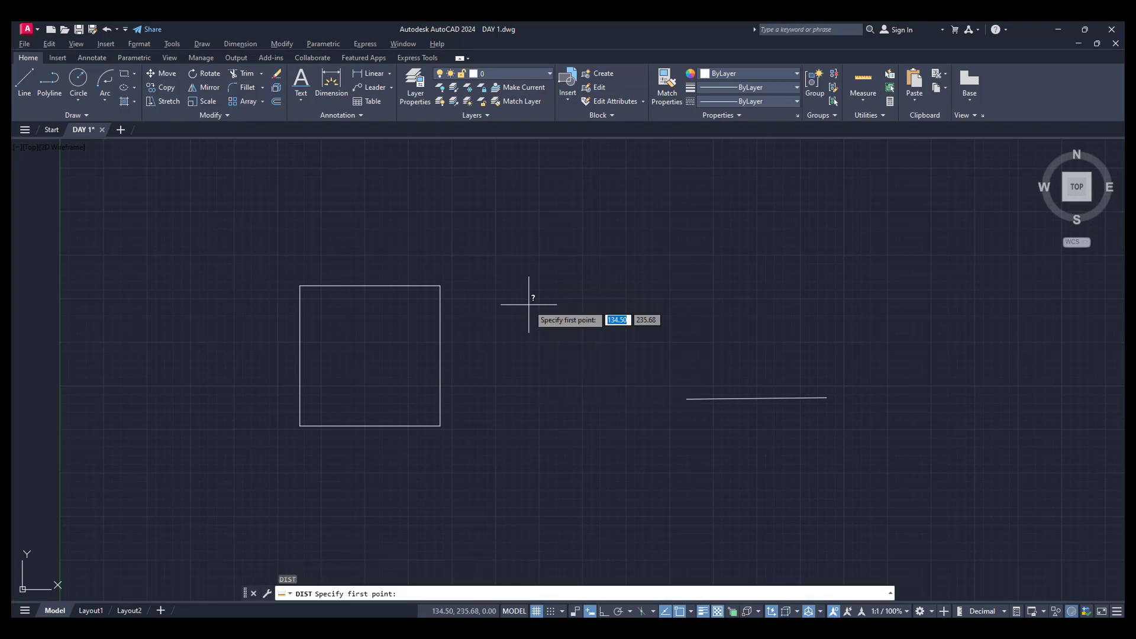
pyautogui.click(300, 286)
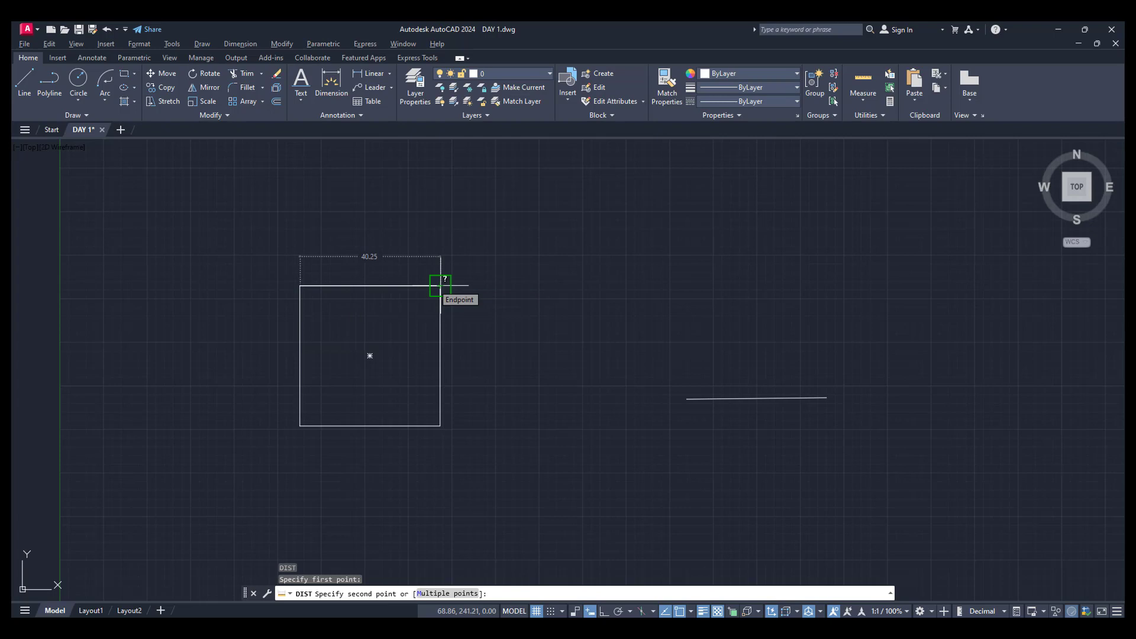
pyautogui.click(440, 286)
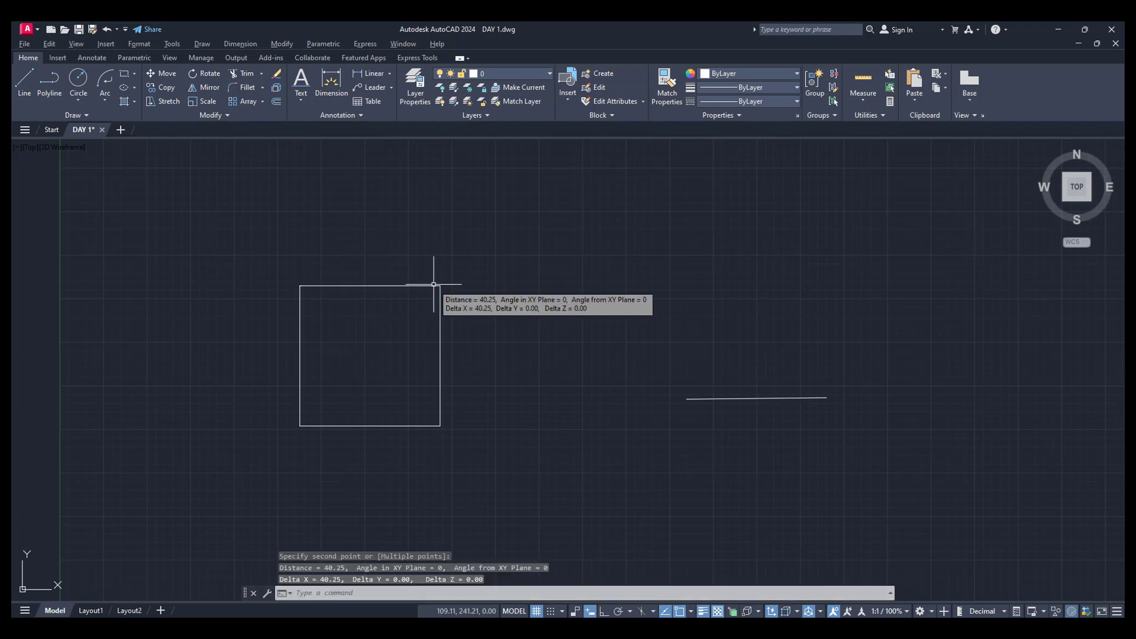
pyautogui.click(757, 398)
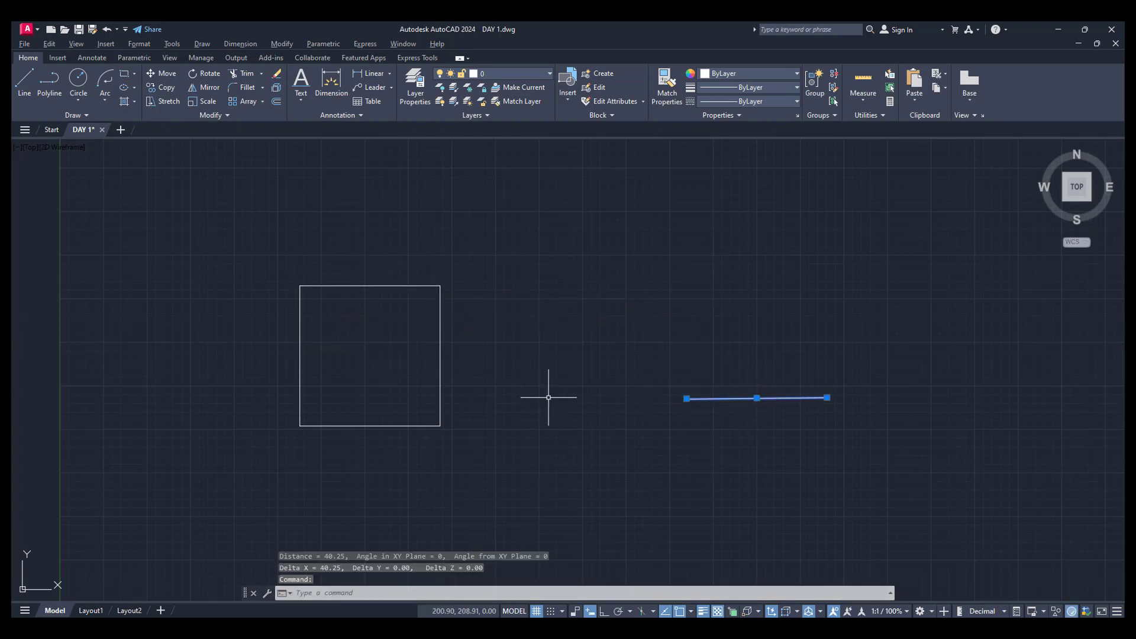
pyautogui.press('Escape')
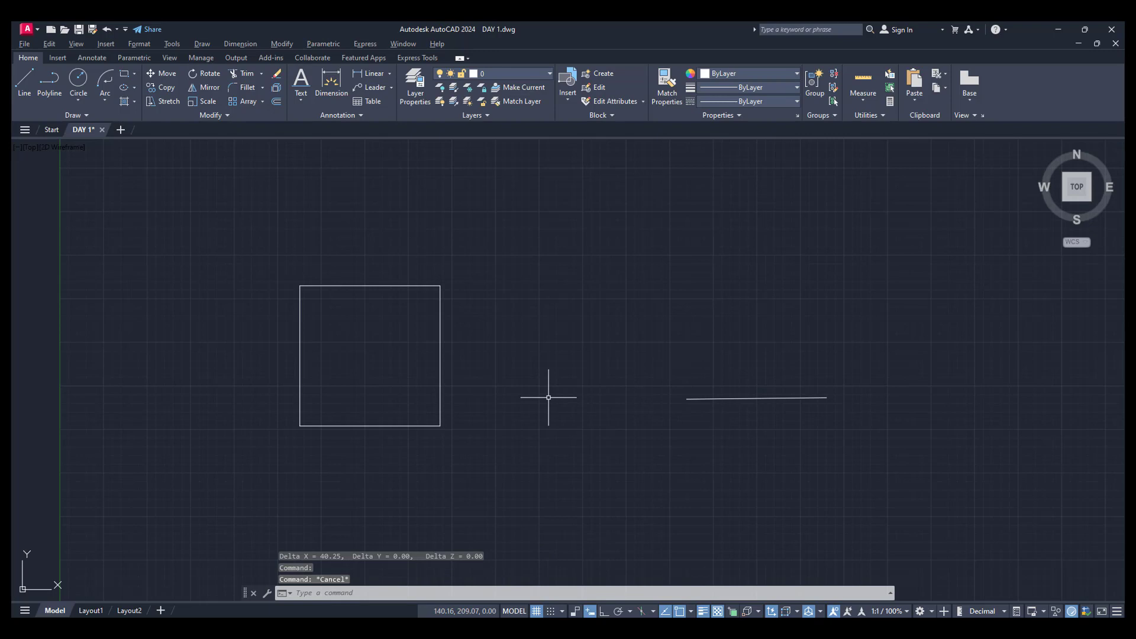
pyautogui.hotkey('ctrl', 'z')
pyautogui.hotkey('ctrl', 'z')
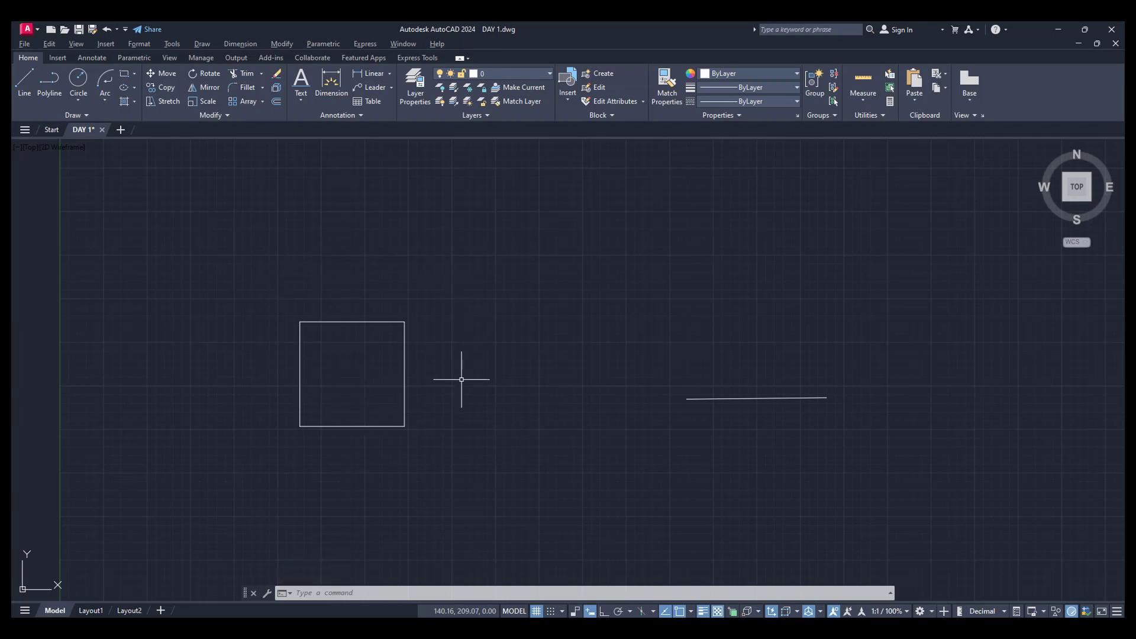
# Step: Scale a copy of the square by a factor of 3 from its lower-left corner, keeping the original
pyautogui.write('sc')
pyautogui.press('Return')
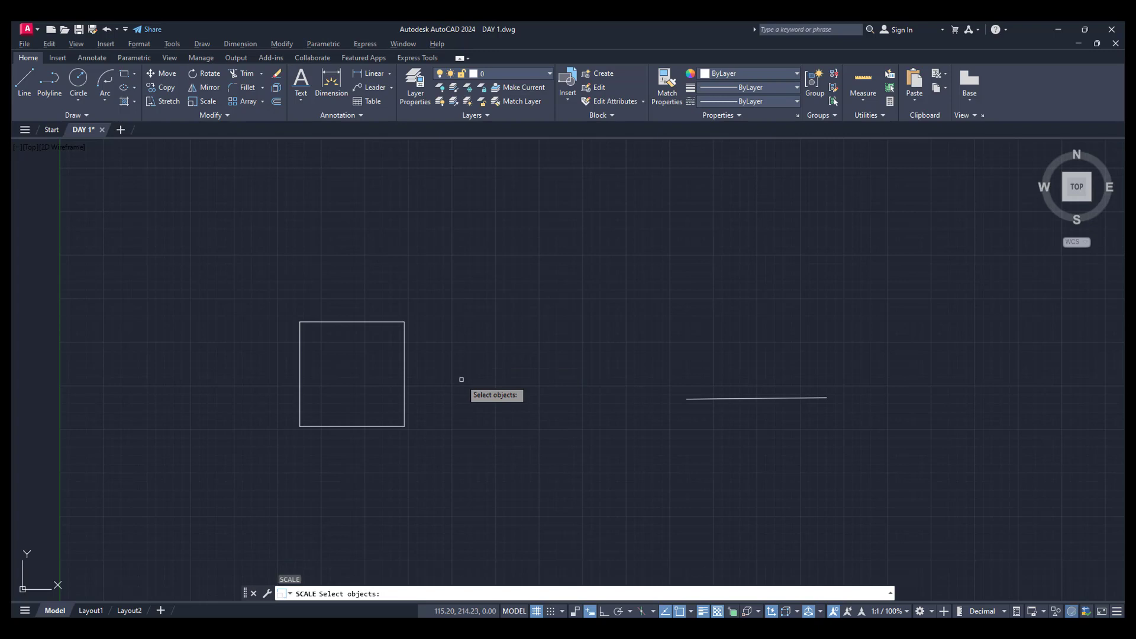
pyautogui.click(385, 425)
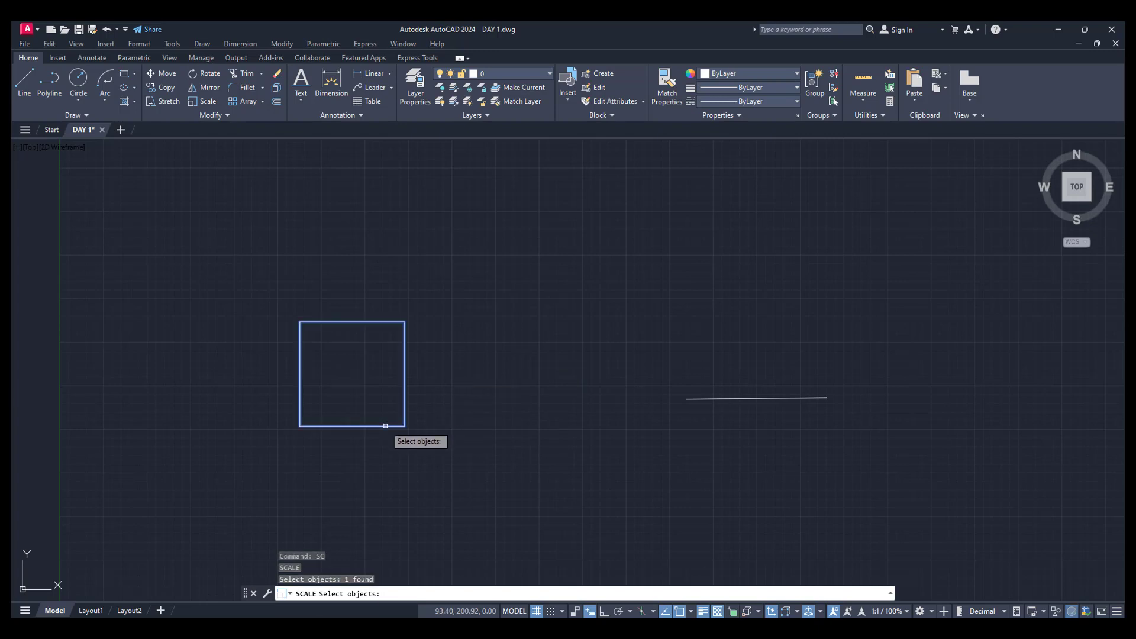
pyautogui.press('Return')
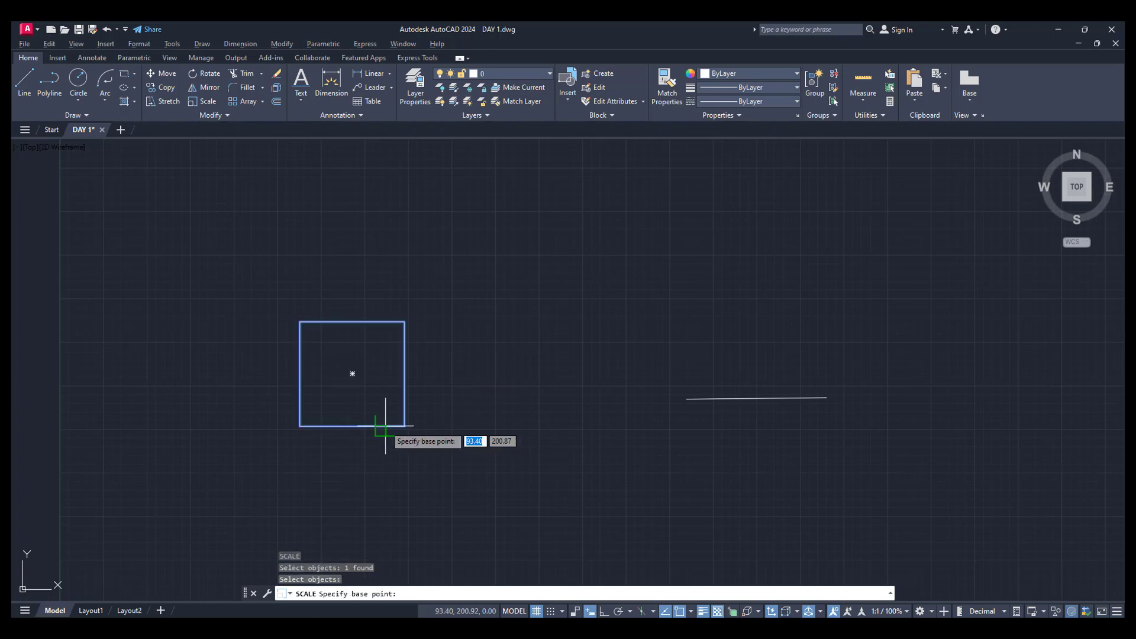
pyautogui.click(300, 426)
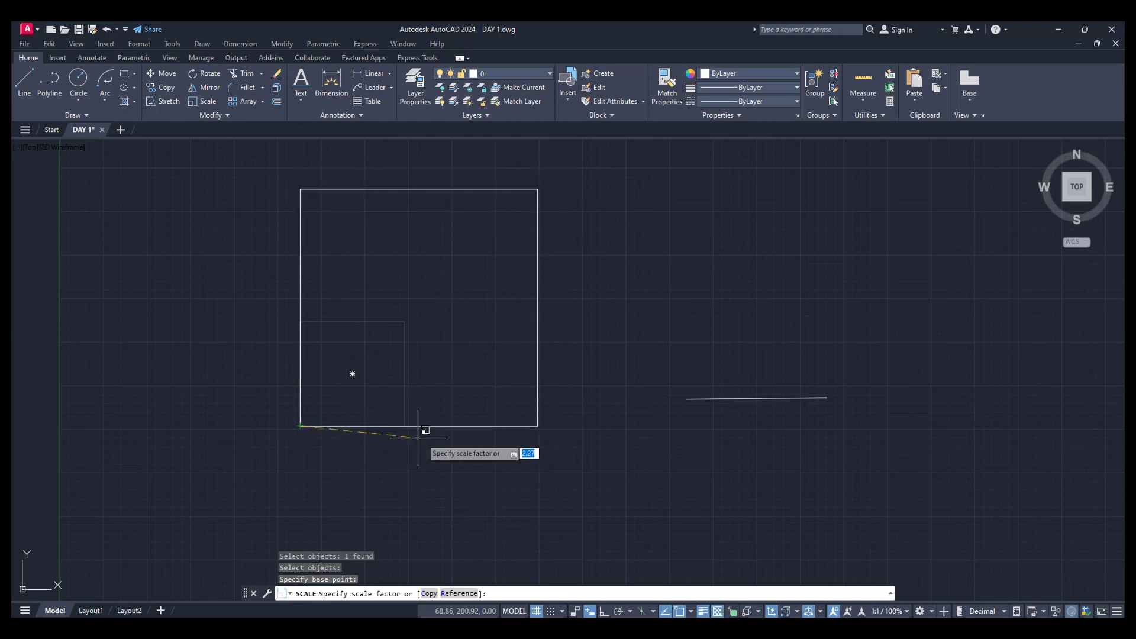
pyautogui.click(430, 594)
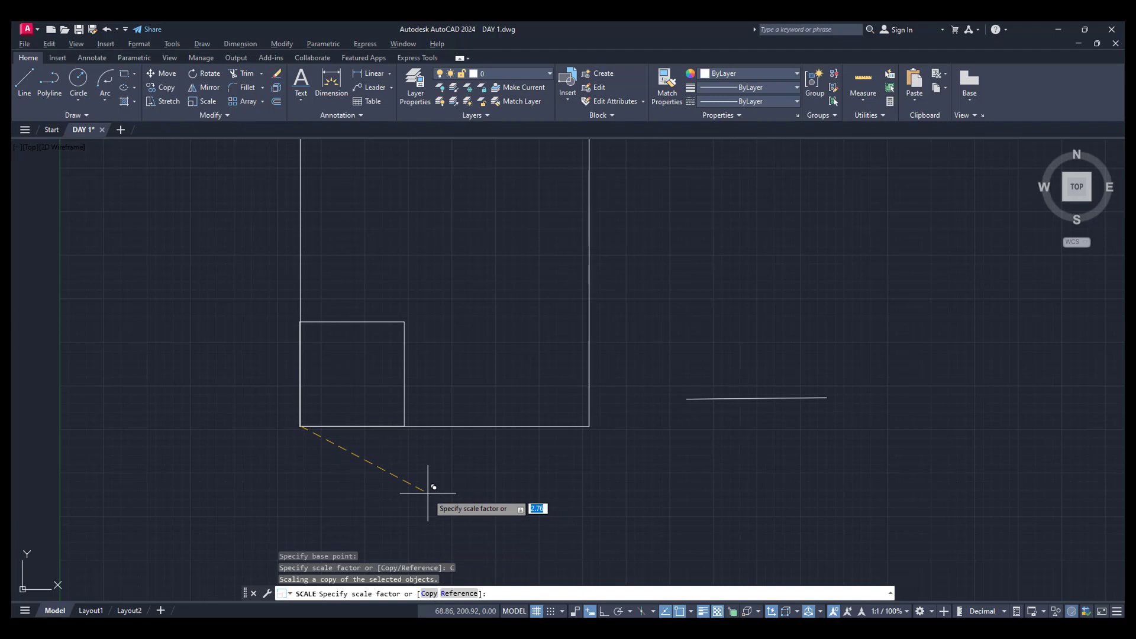
pyautogui.scroll(-2, 428, 493)
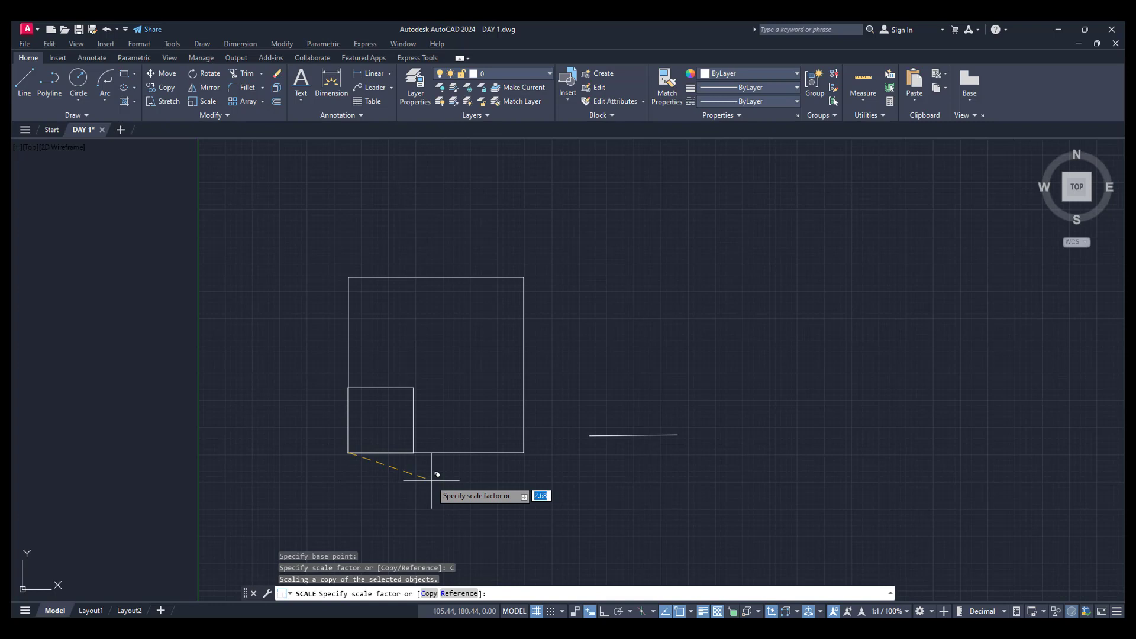
pyautogui.write('3')
pyautogui.press('Return')
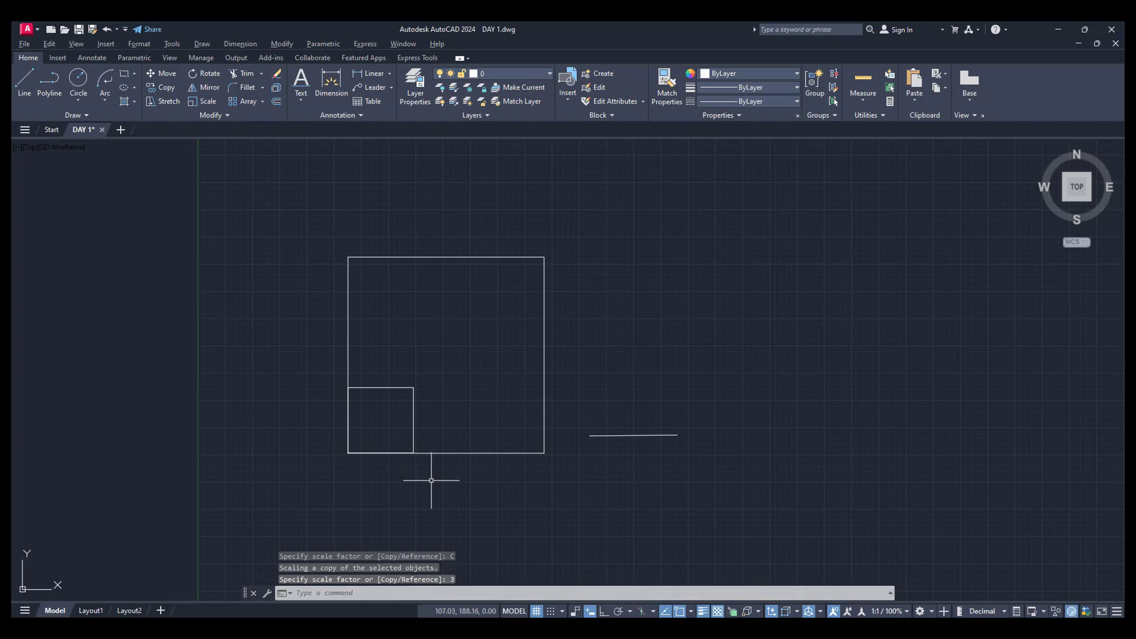
# Step: Measure the top edge of the enlarged square copy from its upper-left corner
pyautogui.write('DIST')
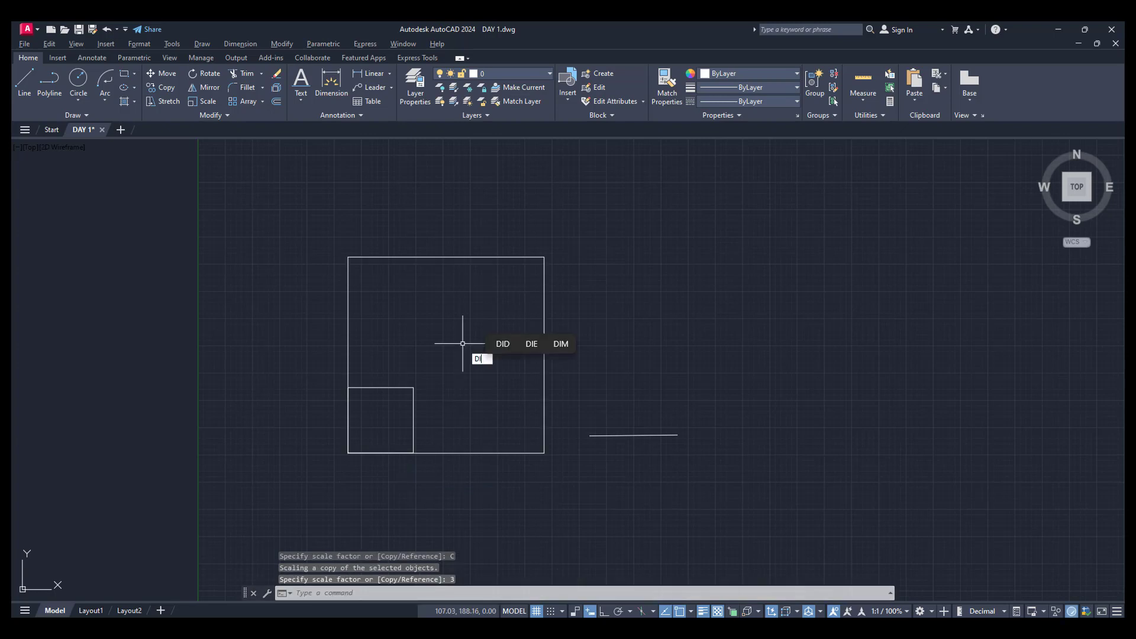
pyautogui.press('Return')
pyautogui.click(348, 257)
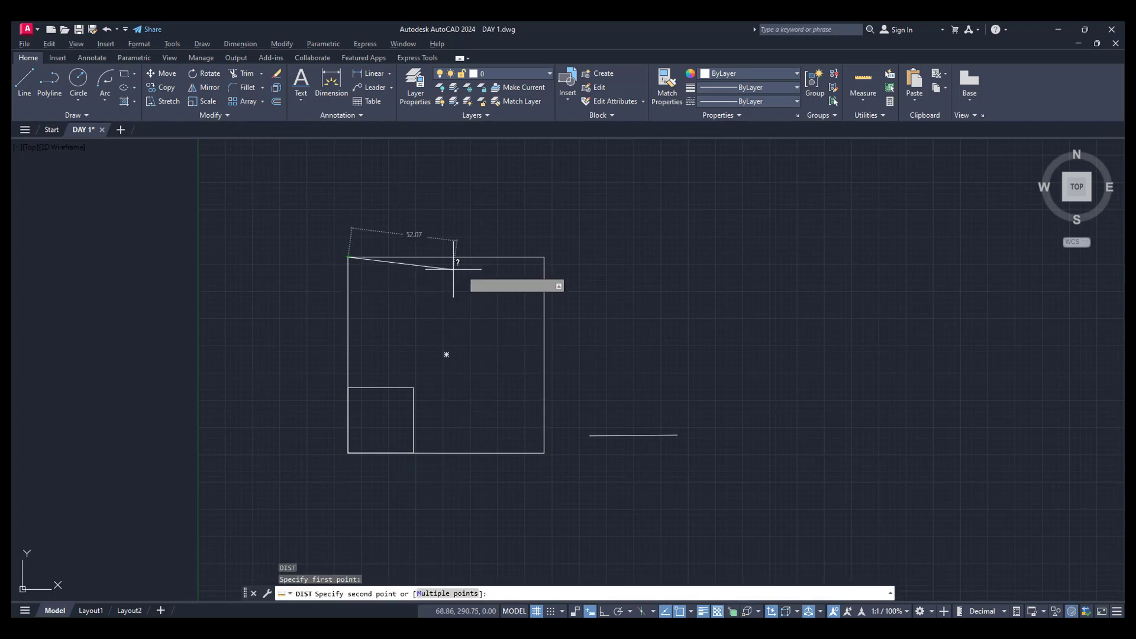